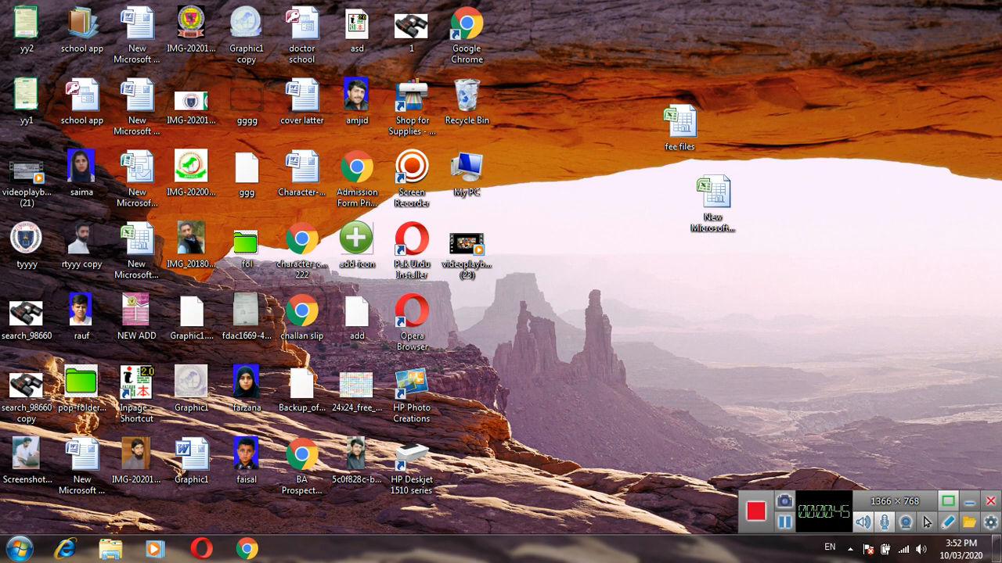
Create a new Microsoft Office Excel worksheet file on the desktop and name it "All Fee Recoards".
right_click(600, 266)
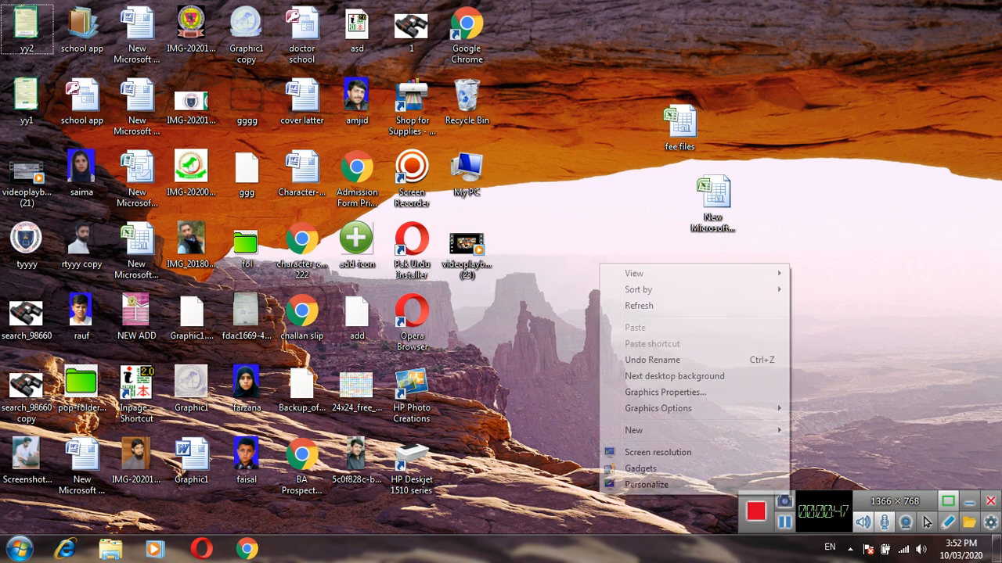
mouse_move(634, 431)
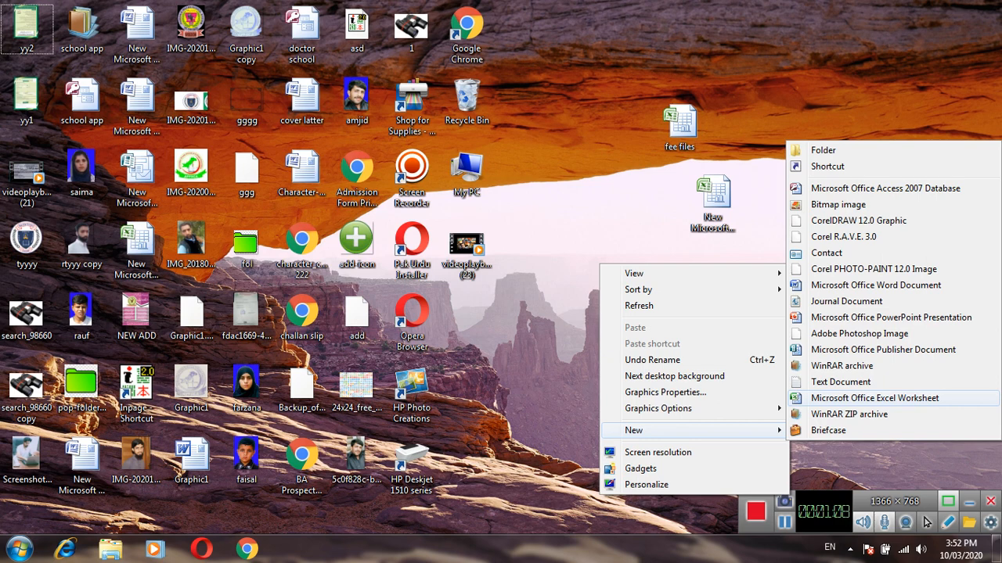
left_click(875, 399)
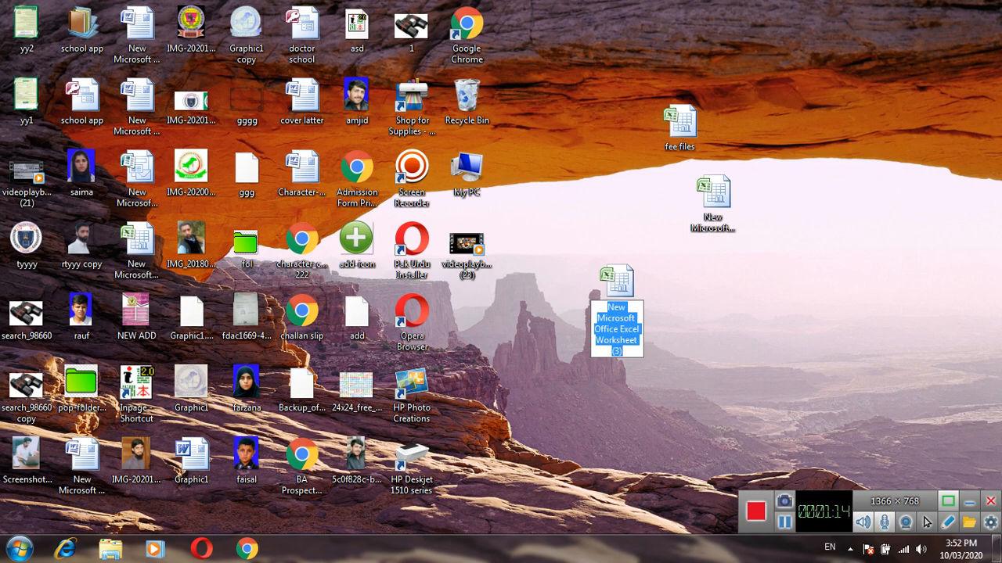
type("All")
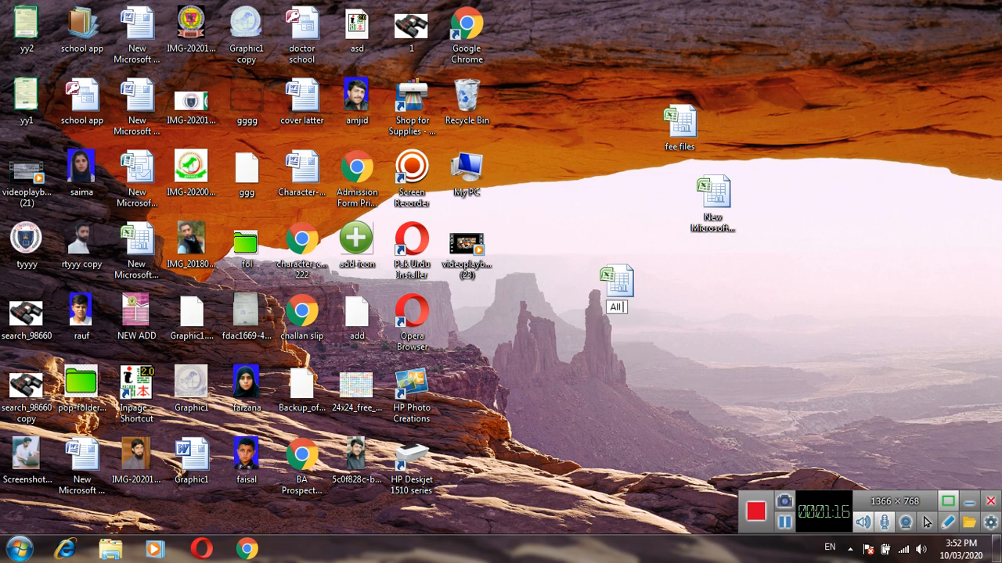
type(" Fee Re")
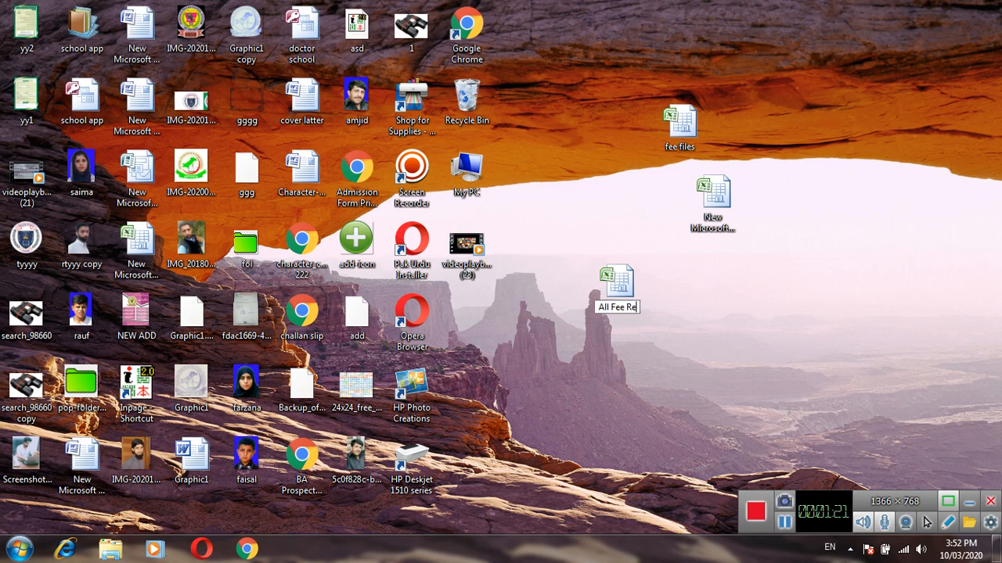
type("coar")
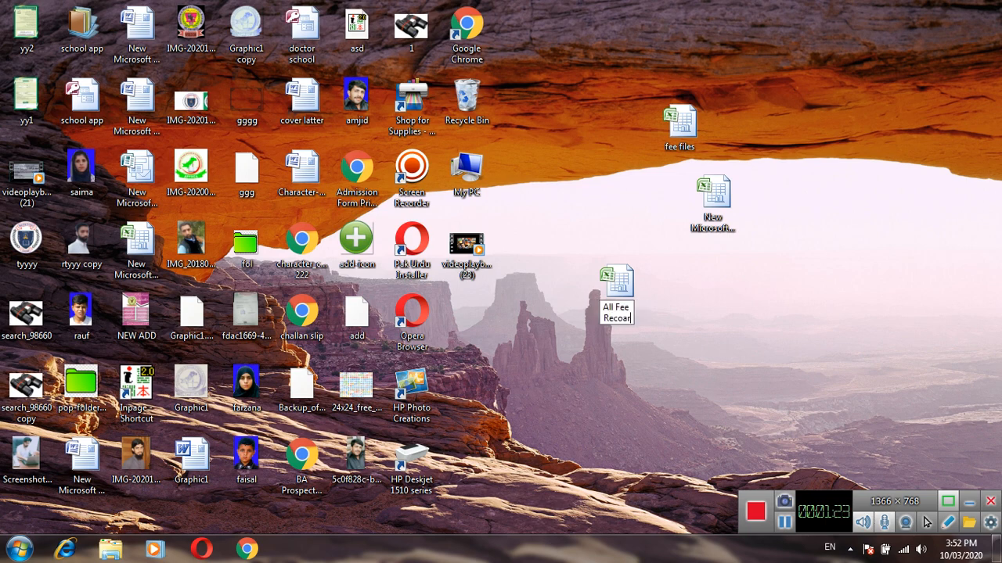
type("ds")
key("Return")
key("Return")
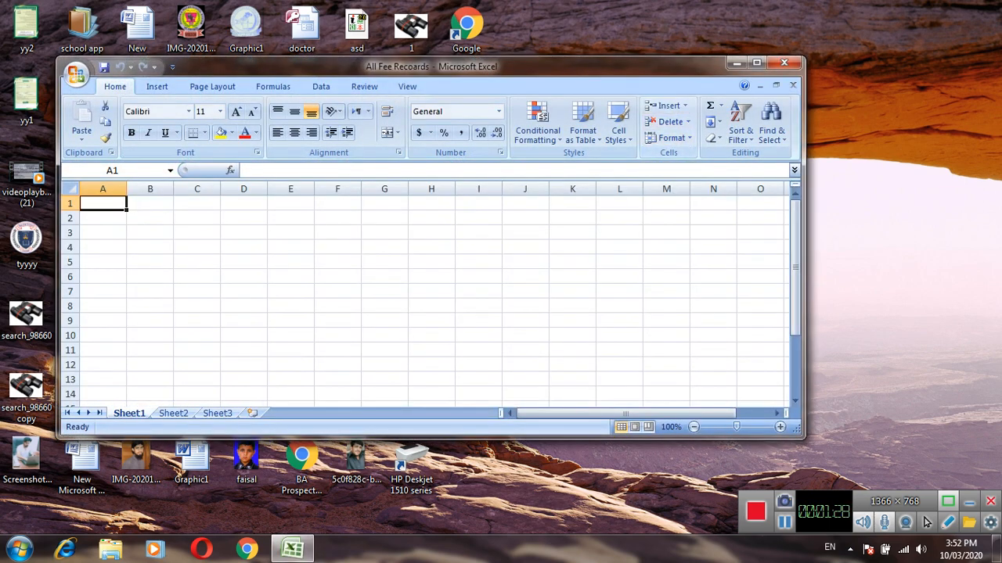
Open the All Fee Recoards workbook in Excel and maximize its window.
double_click(648, 67)
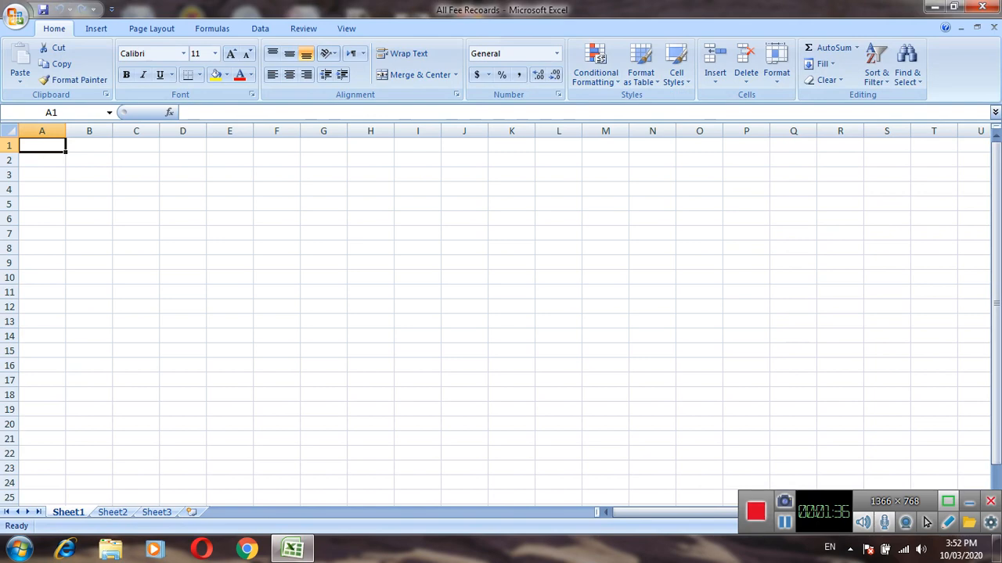
left_click_drag(754, 496, 348, 529)
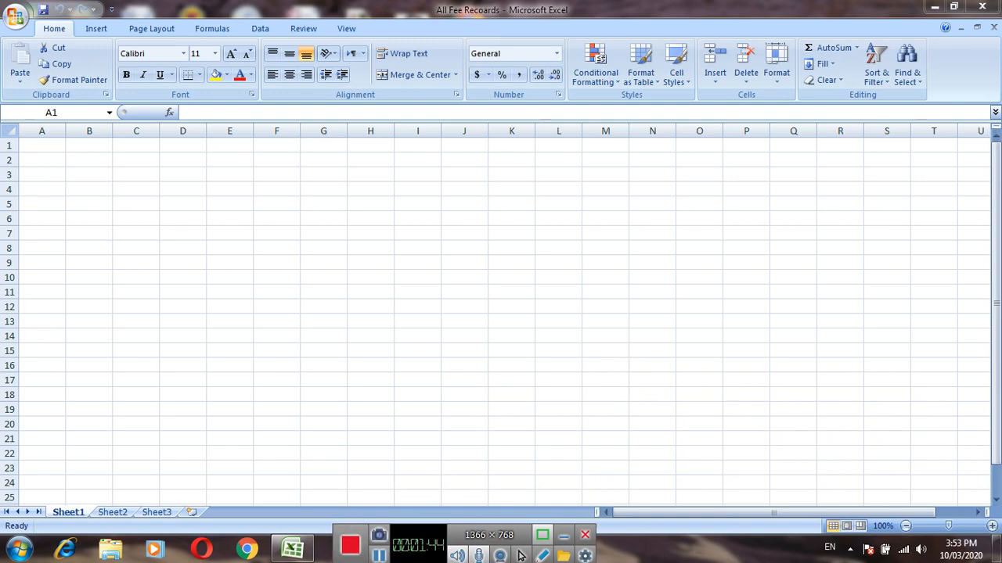
Enter the column headers "Students" in cell A1 and "Gardian" in cell B1.
left_click_drag(948, 526, 963, 526)
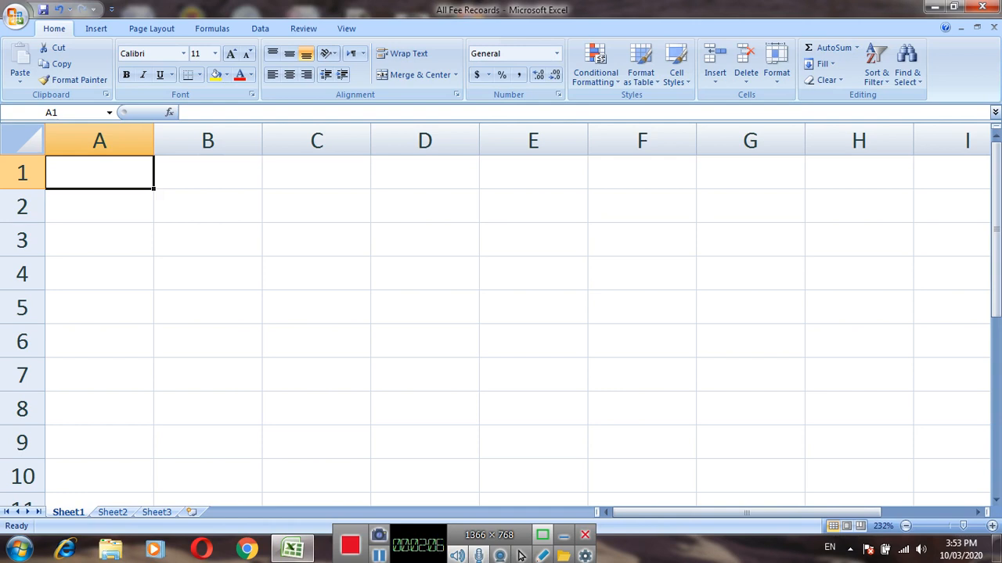
key("Return")
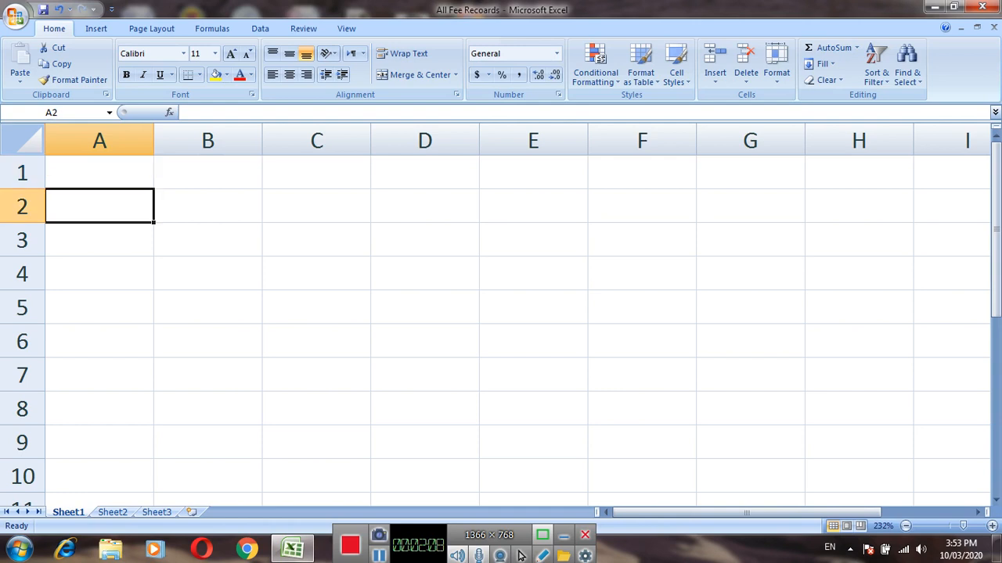
key("Up")
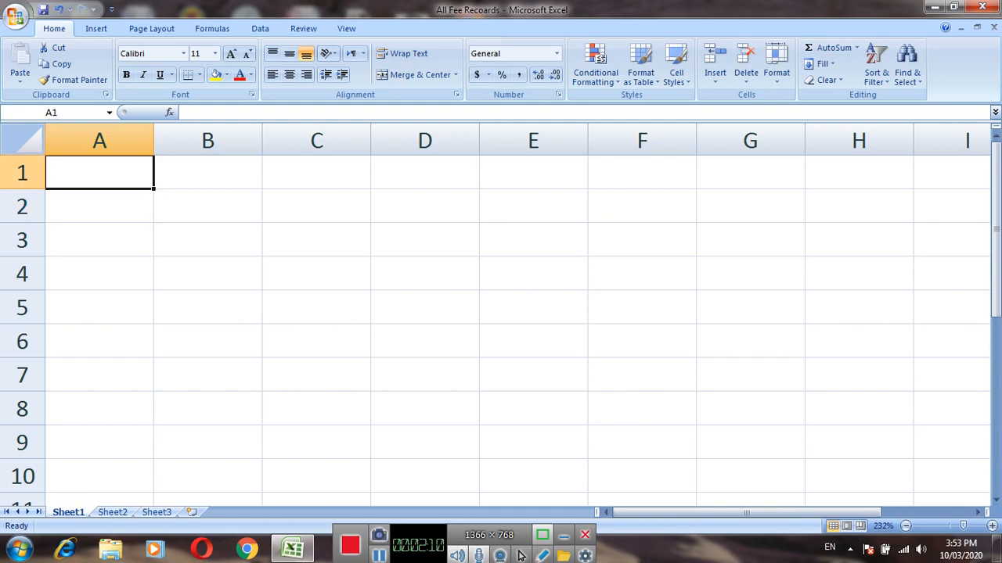
type("St")
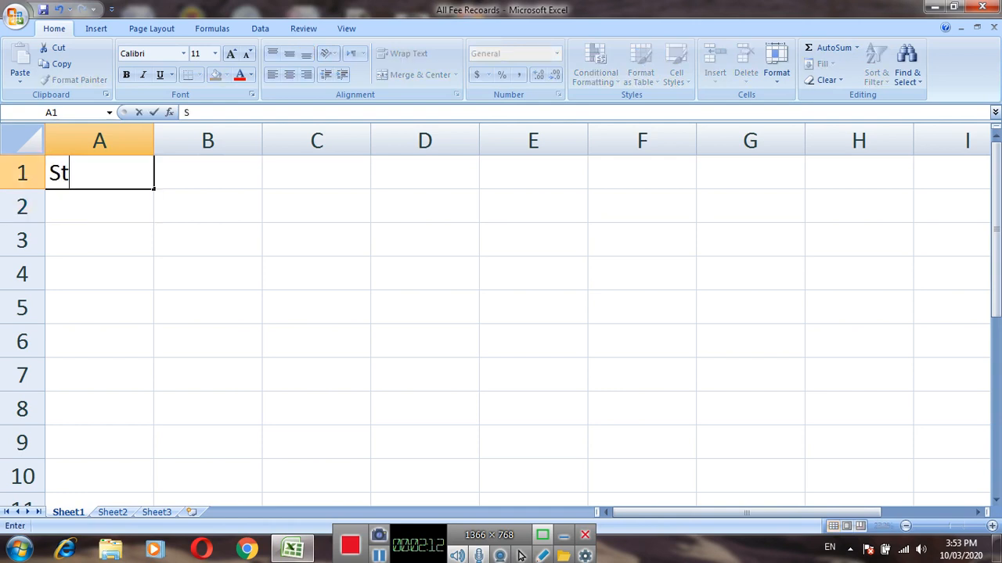
type("uden")
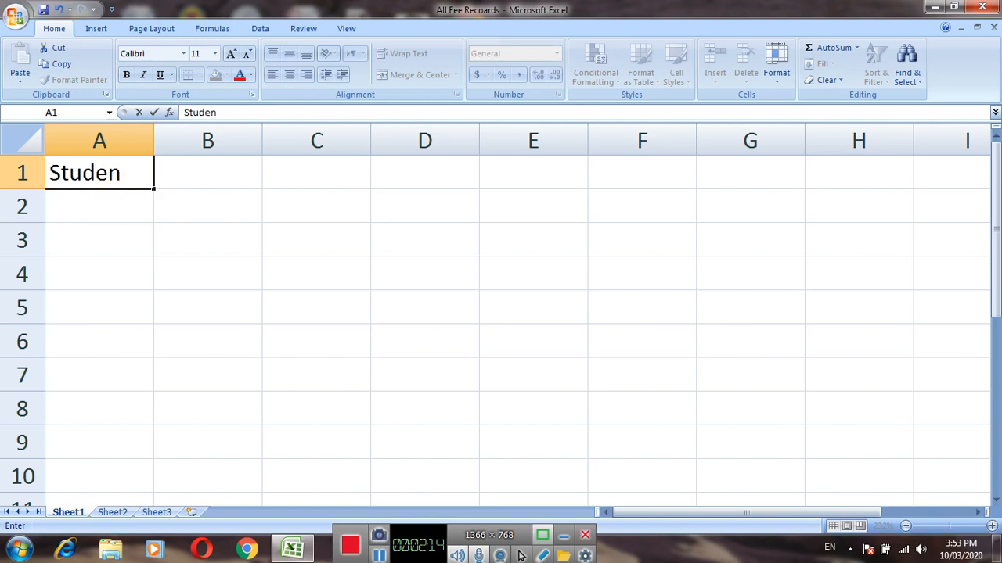
type("ts")
key("Tab")
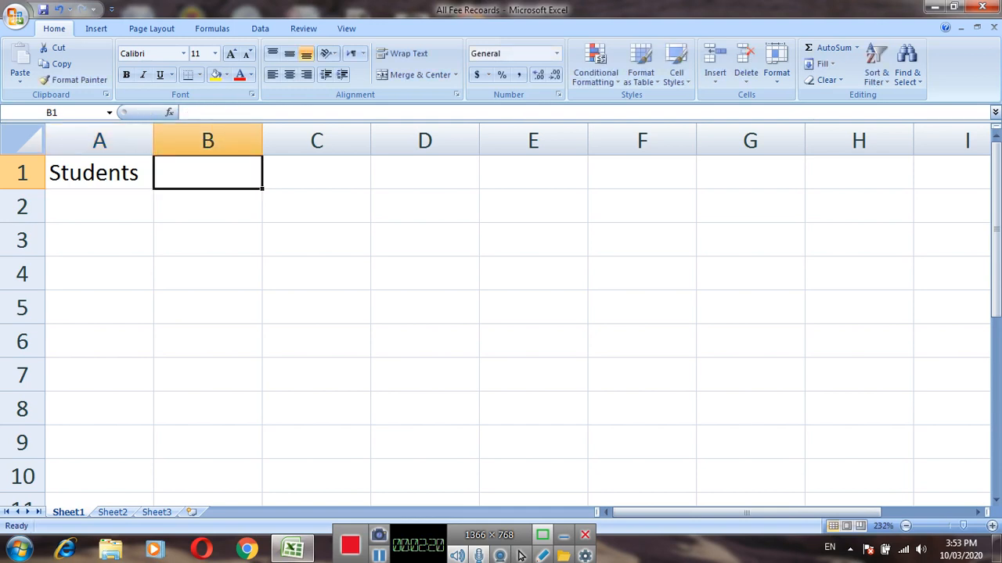
type("Gar")
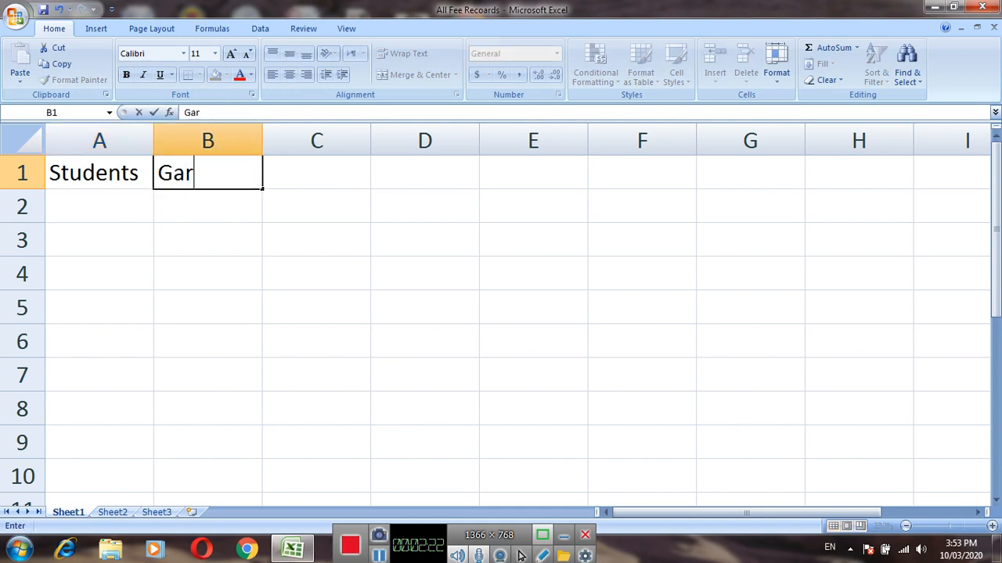
type("dian")
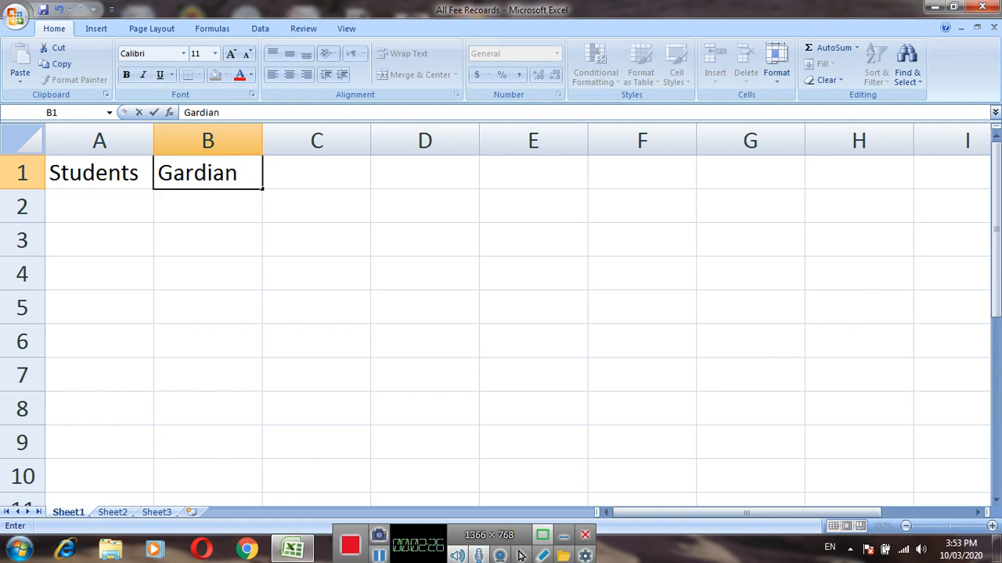
key("Tab")
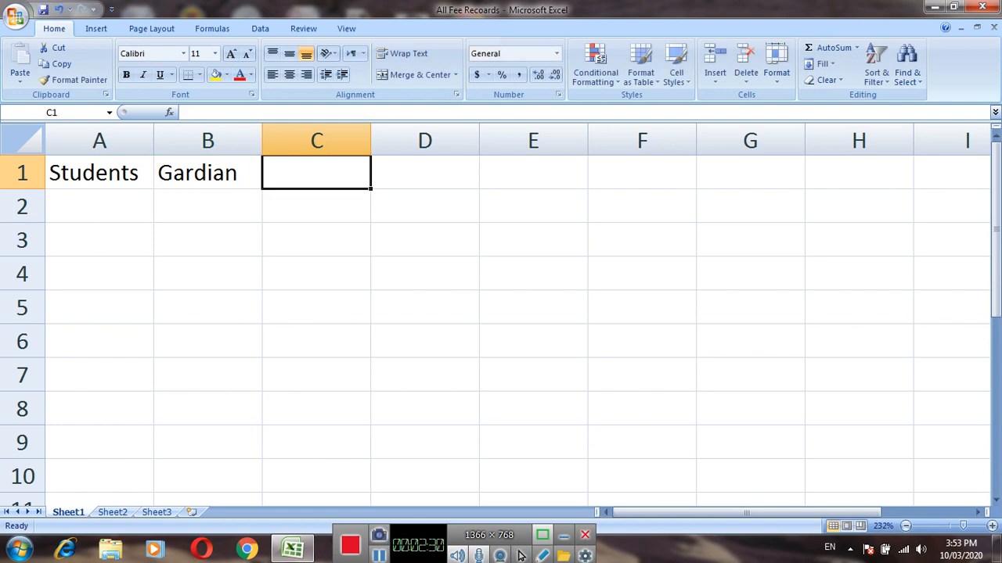
Enter the column headers "Class" in cell C1 and "M.F" in cell D1.
type("C")
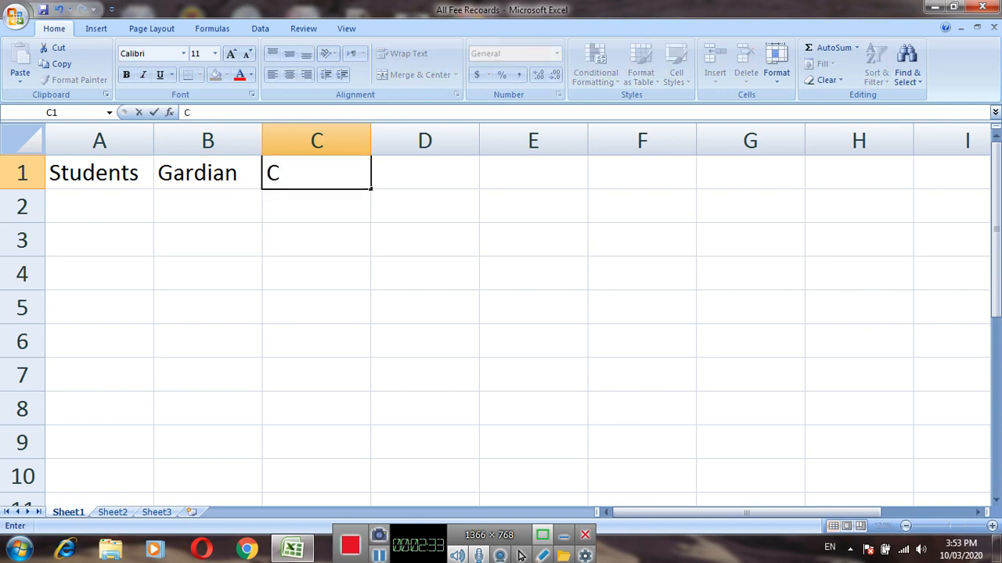
type("lass")
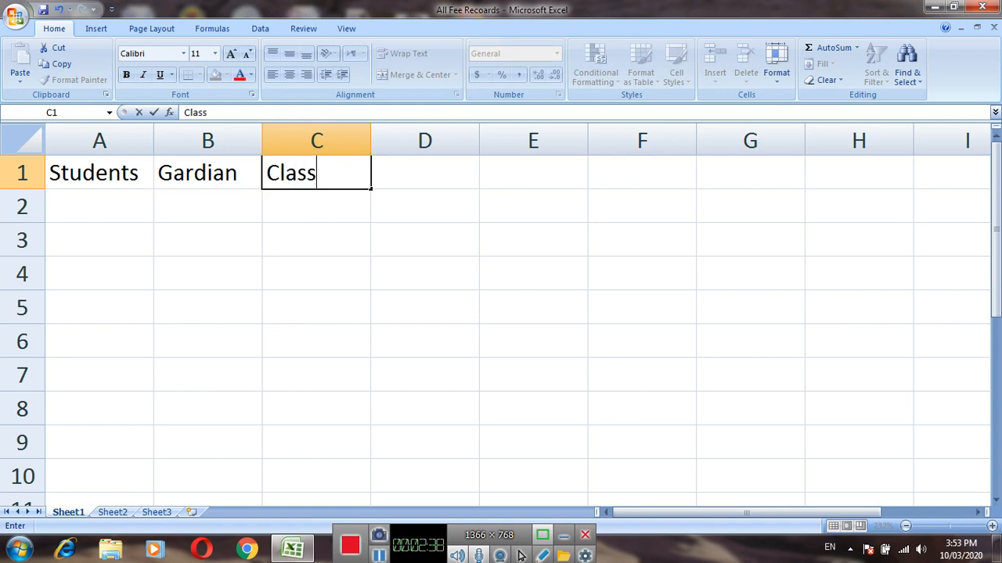
key("Tab")
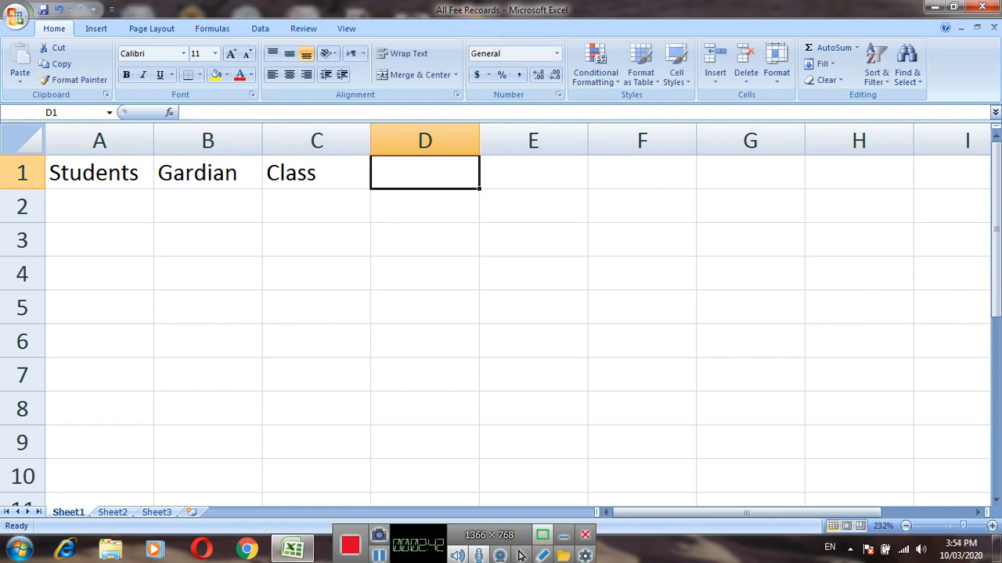
type("M.")
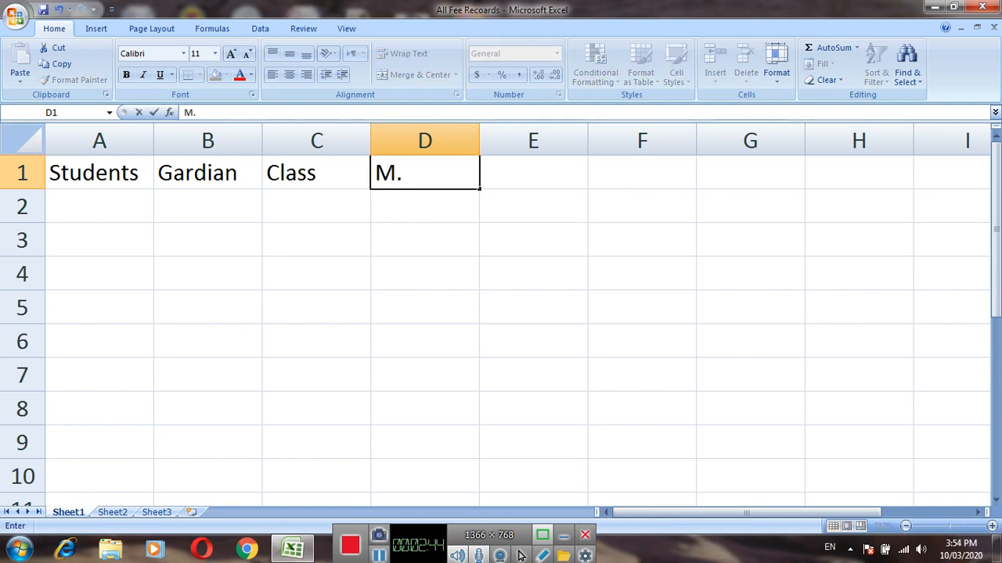
type("F")
key("Tab")
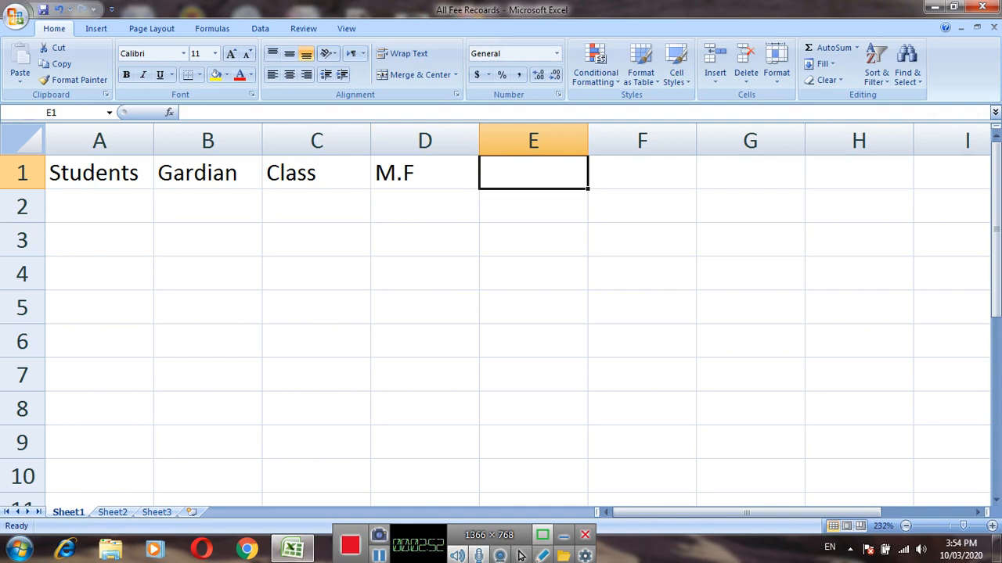
Enter the column headers "Previous" in cell E1 and "Others" in cell F1.
type("P")
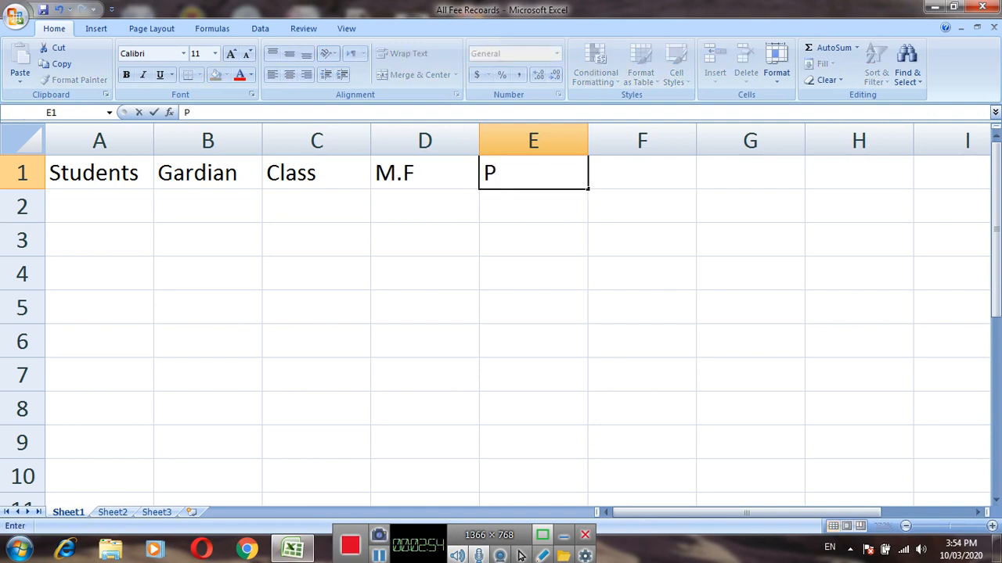
type("revious")
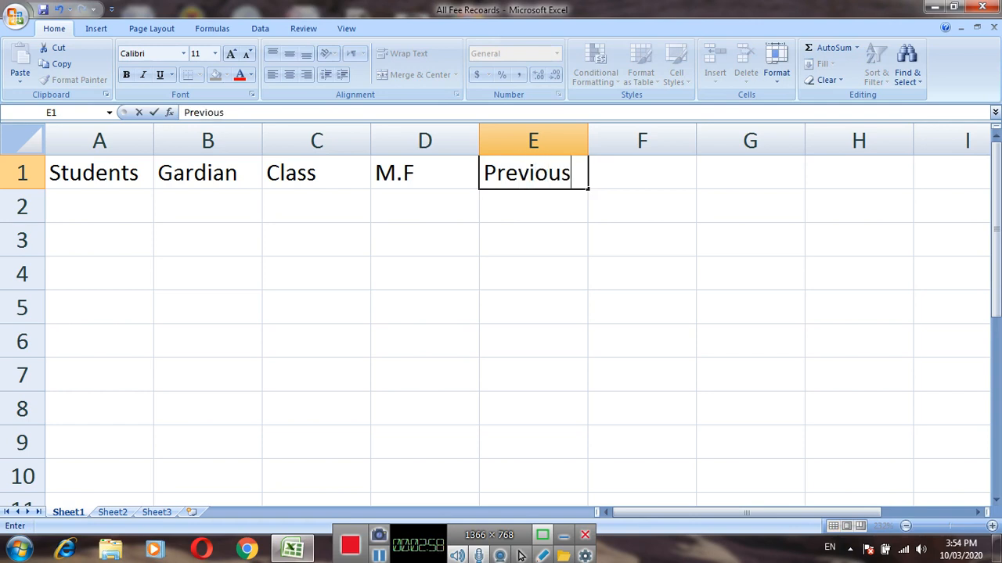
key("Tab")
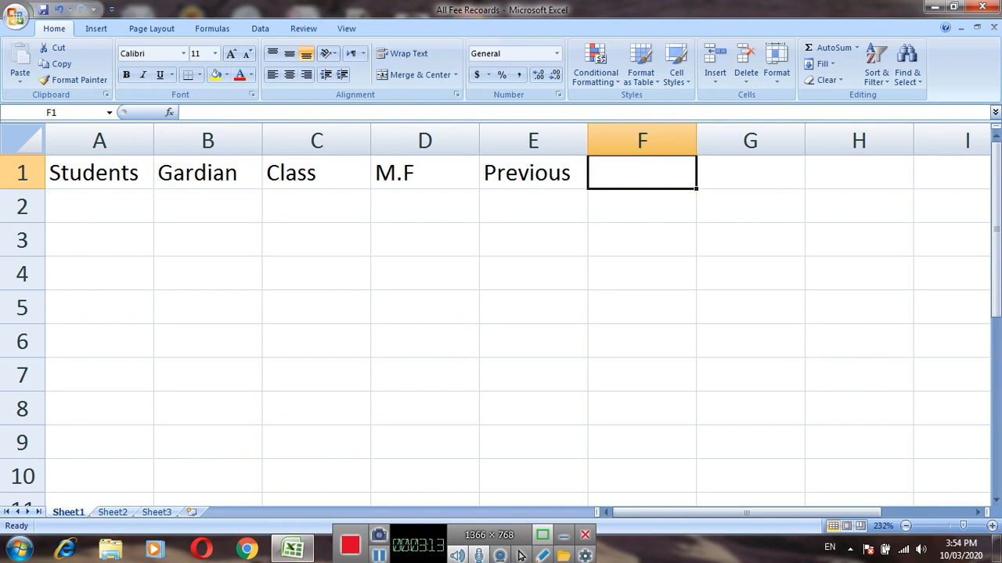
type("O")
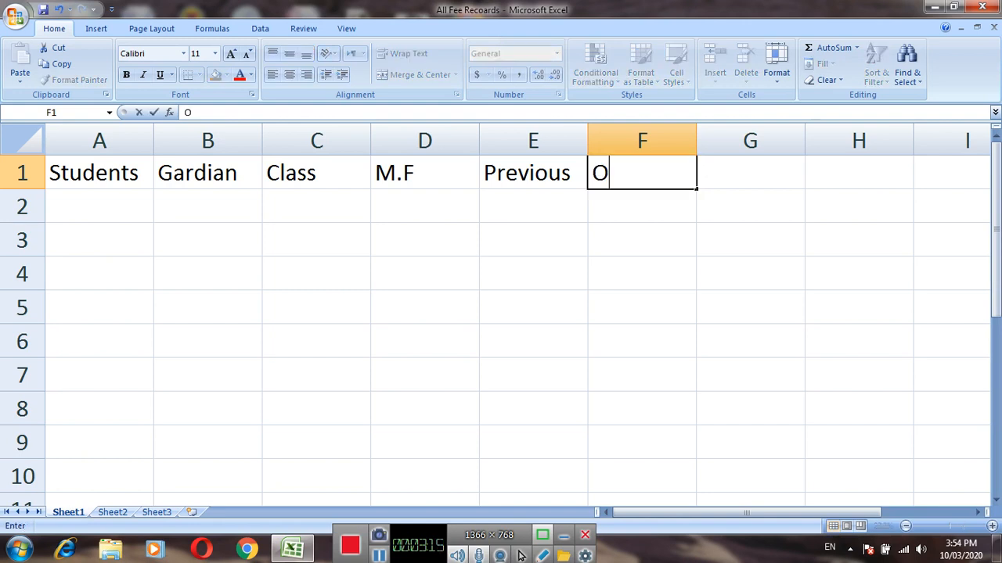
type("thers")
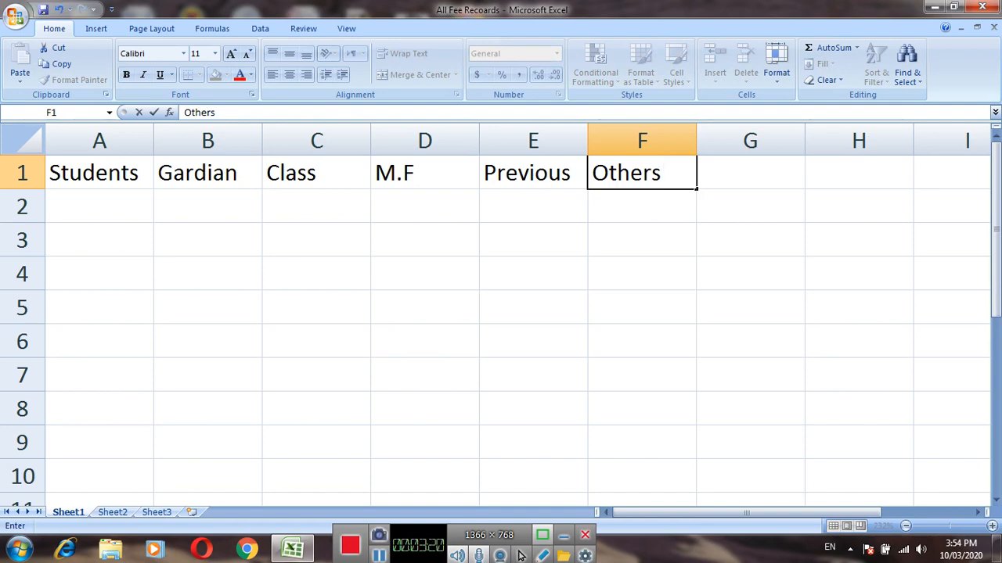
key("Tab")
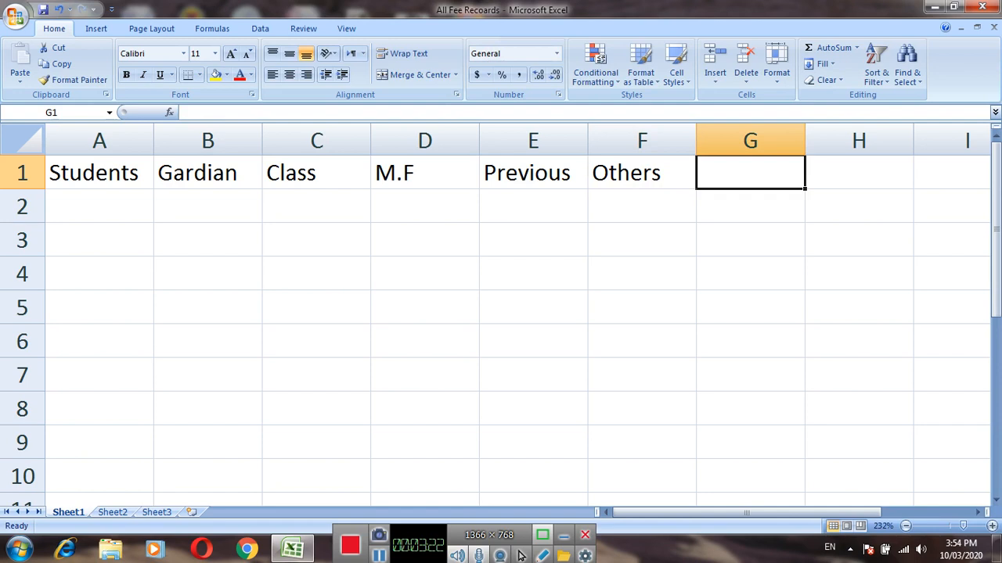
Enter the column headers "Total" in cell G1 and "Submit" in cell H1.
type("T")
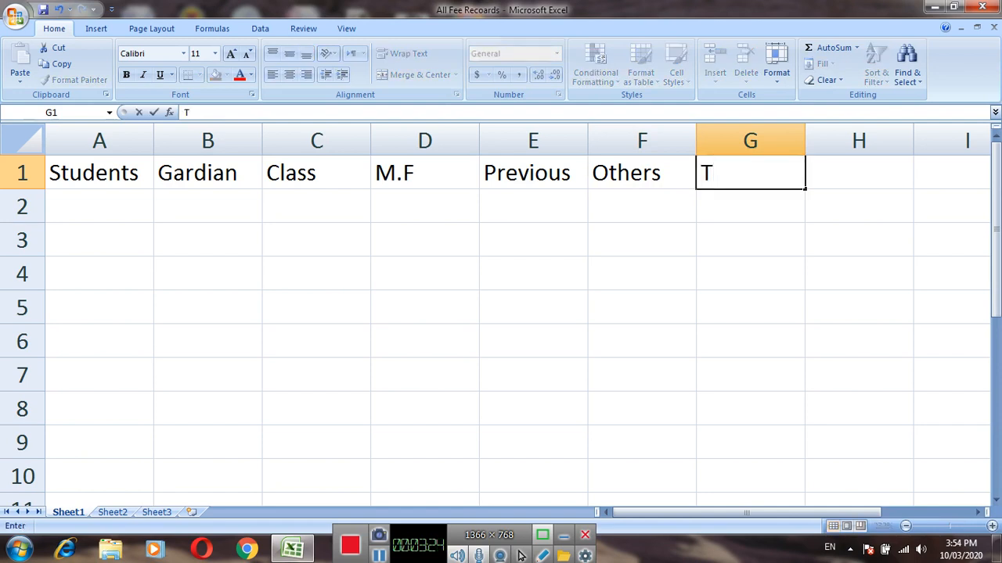
type("otal")
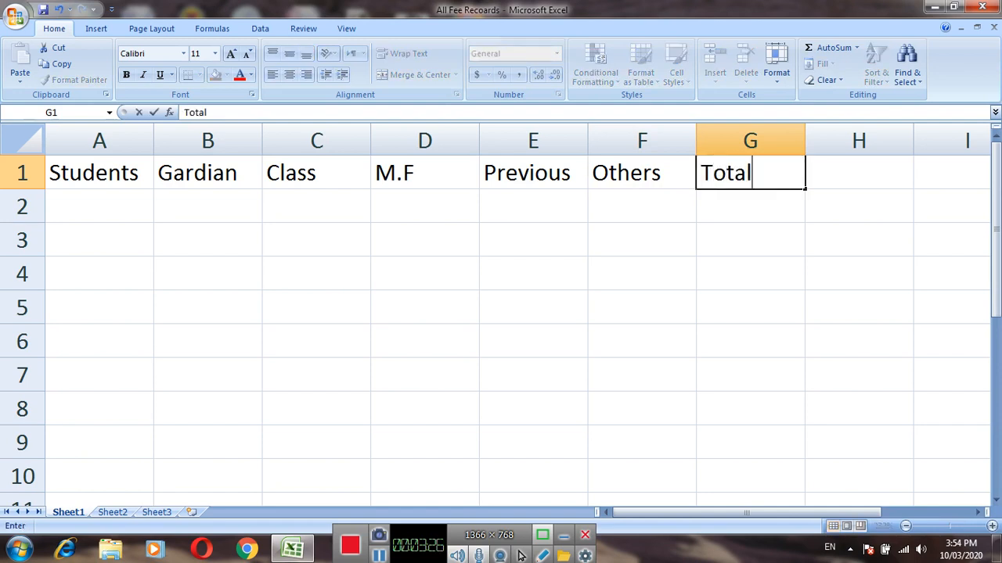
key("Tab")
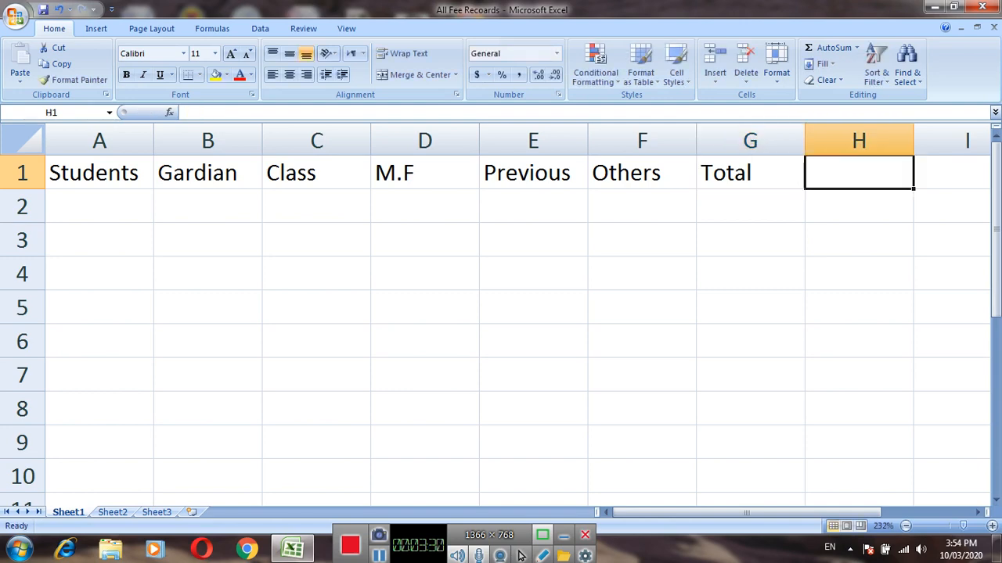
scroll(522, 556, "down", 4)
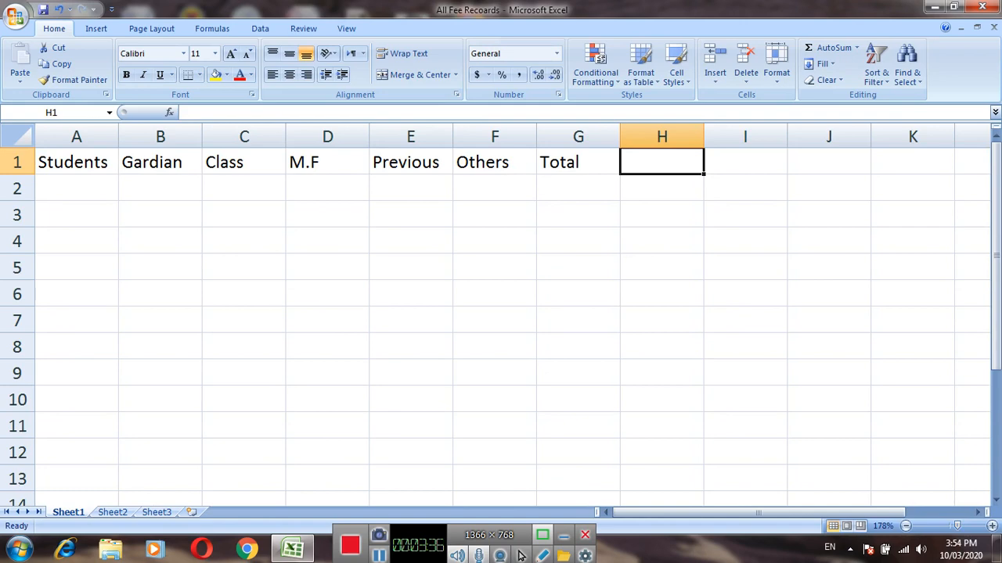
type("Su")
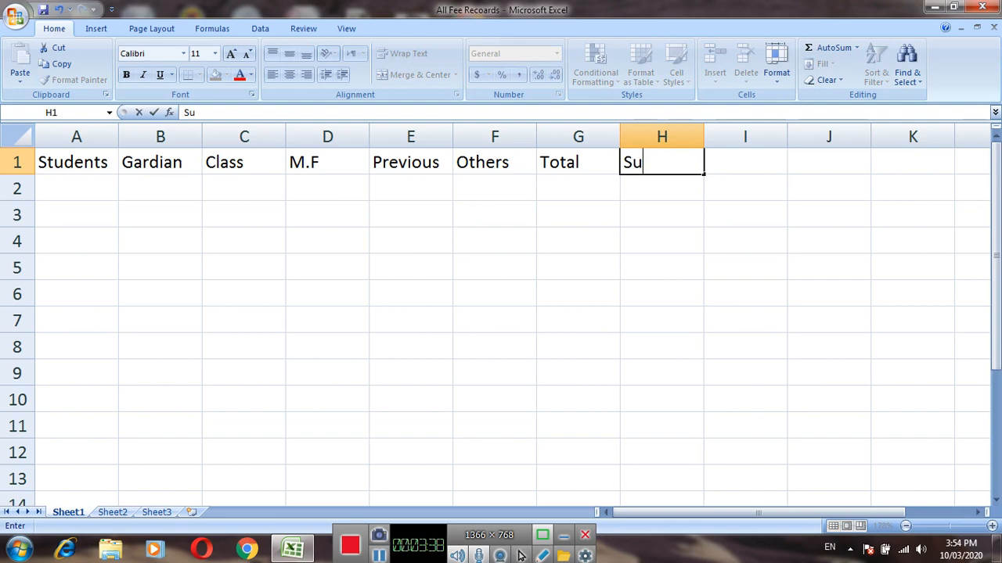
type("bmit")
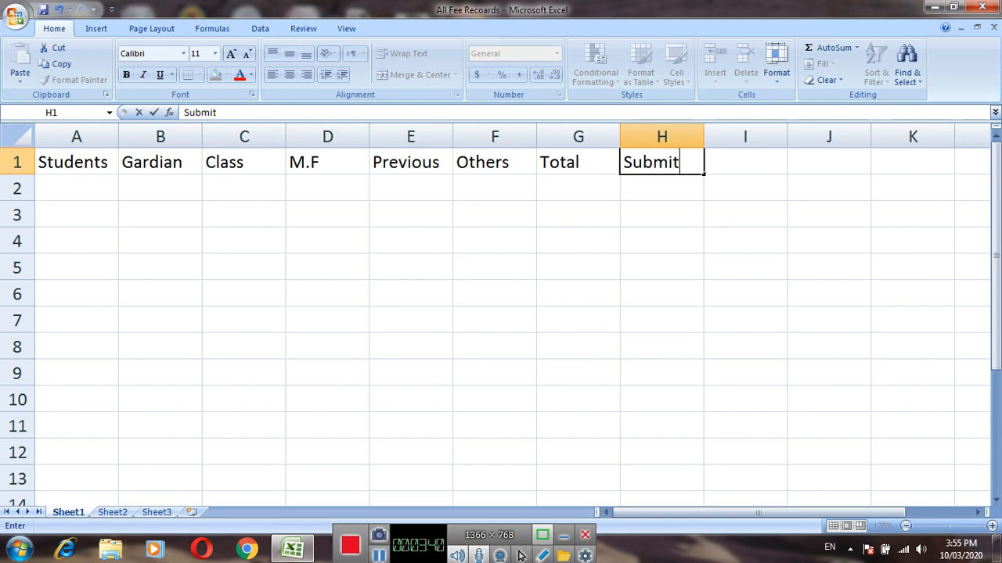
key("Tab")
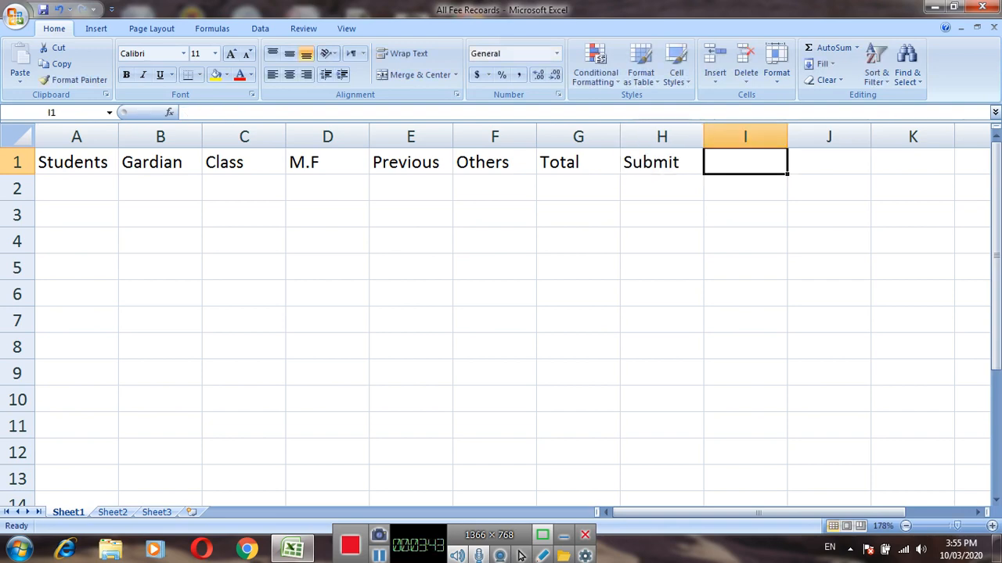
Enter the column header "Remaining" in cell I1 and autofit column I to its text.
type("Re")
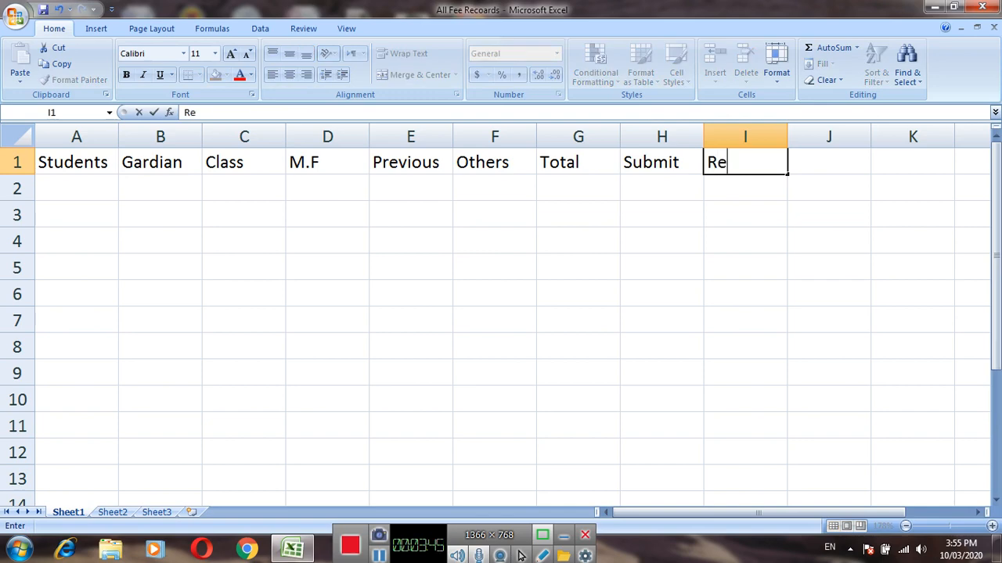
type("maini")
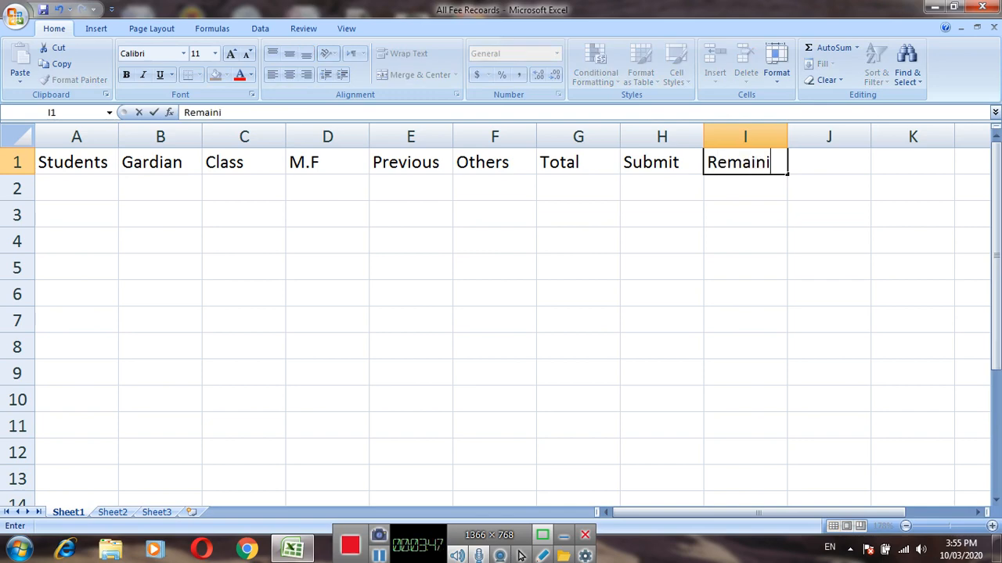
type("ng")
key("Return")
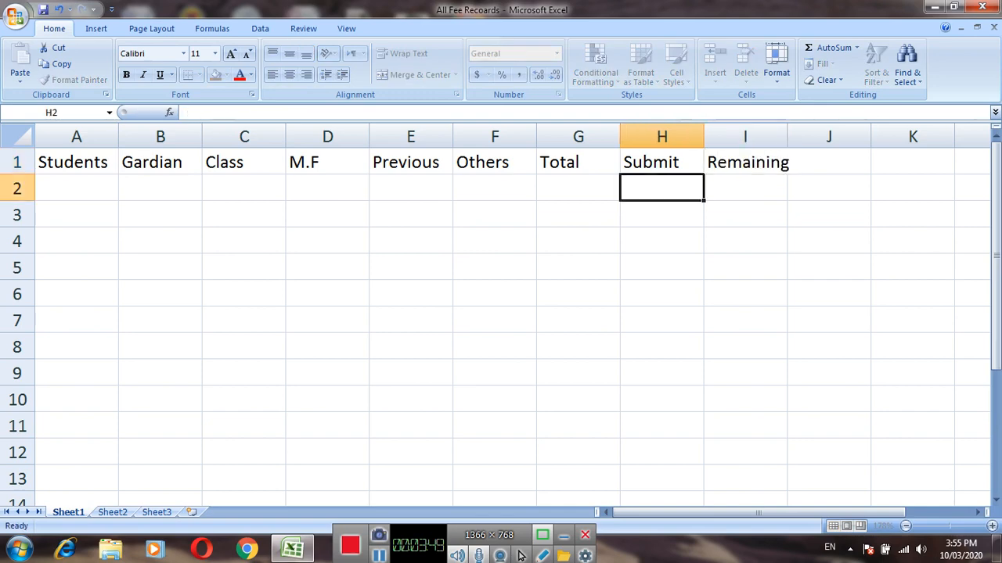
double_click(787, 136)
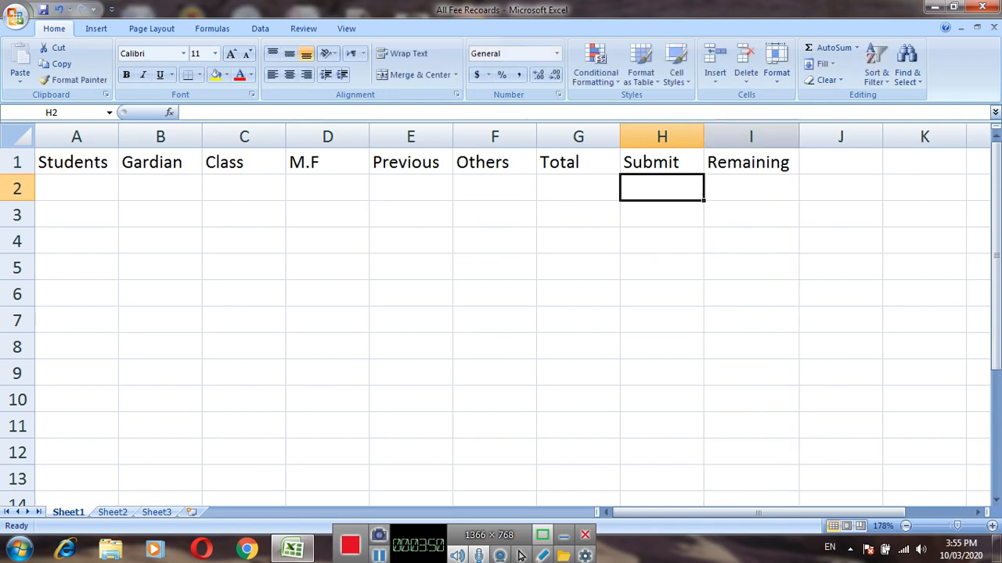
Enter the sample text "asdasd" in cell A2 under Students and "sdfsdf" in cell B2 under Gardian.
left_click(243, 187)
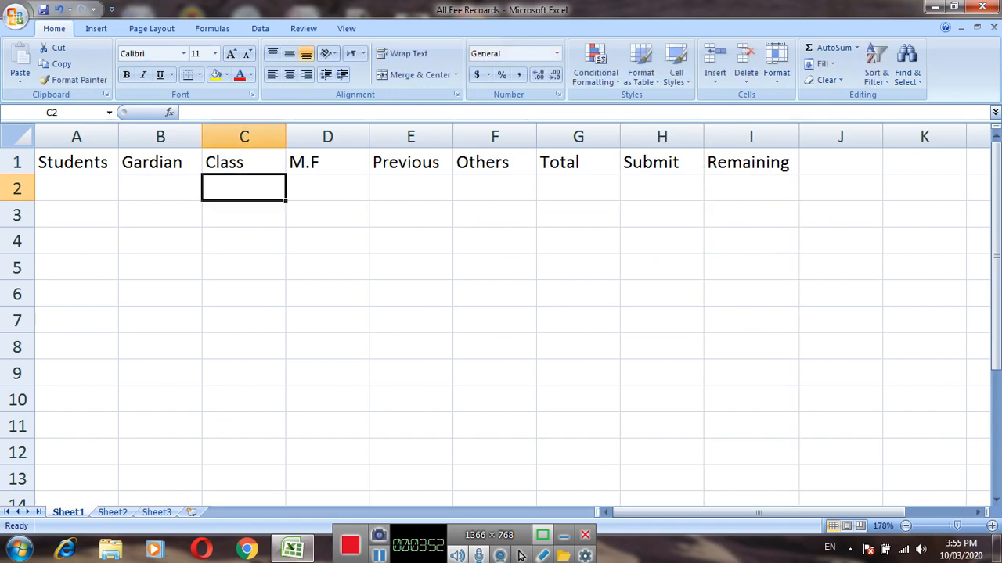
key("Left")
key("Left")
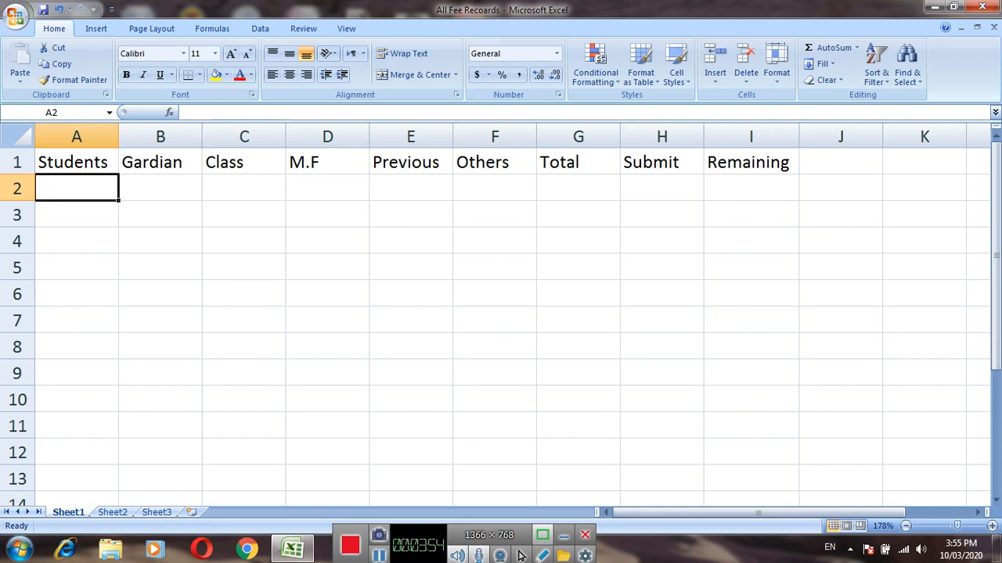
type("asdasd")
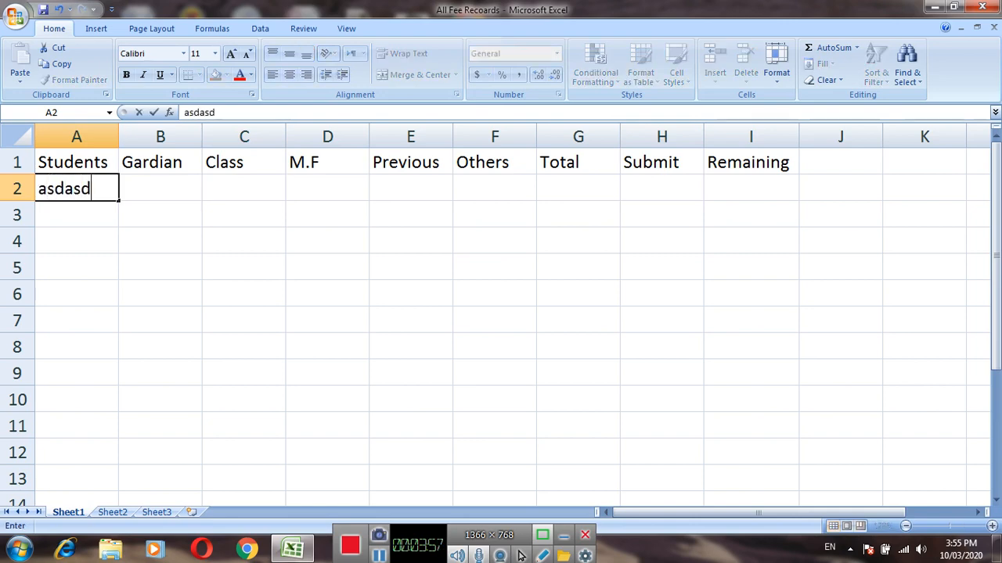
key("Tab")
type("sdfsdf")
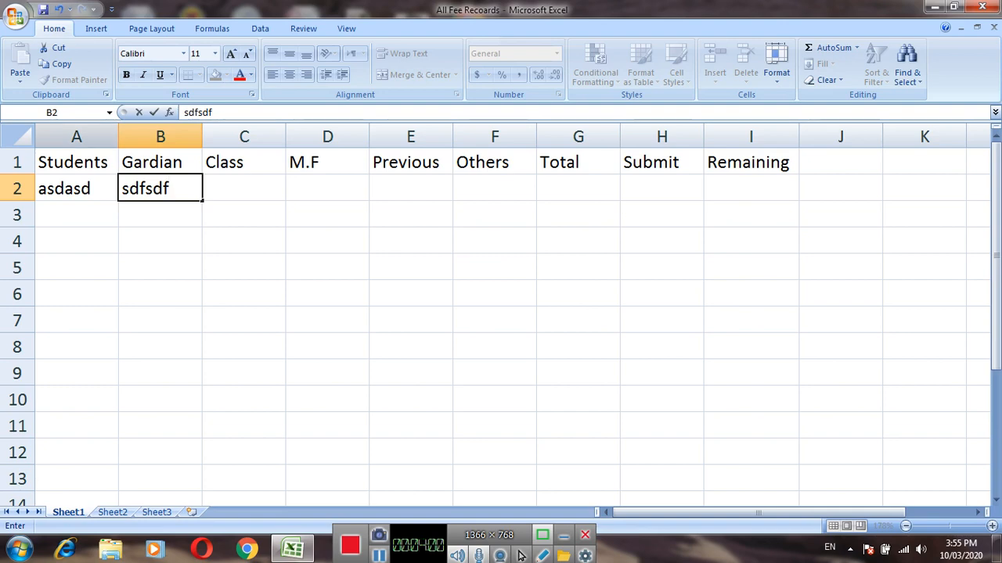
key("Up")
Widen column A slightly and column B more to leave room for student and guardian names.
key("ctrl+space")
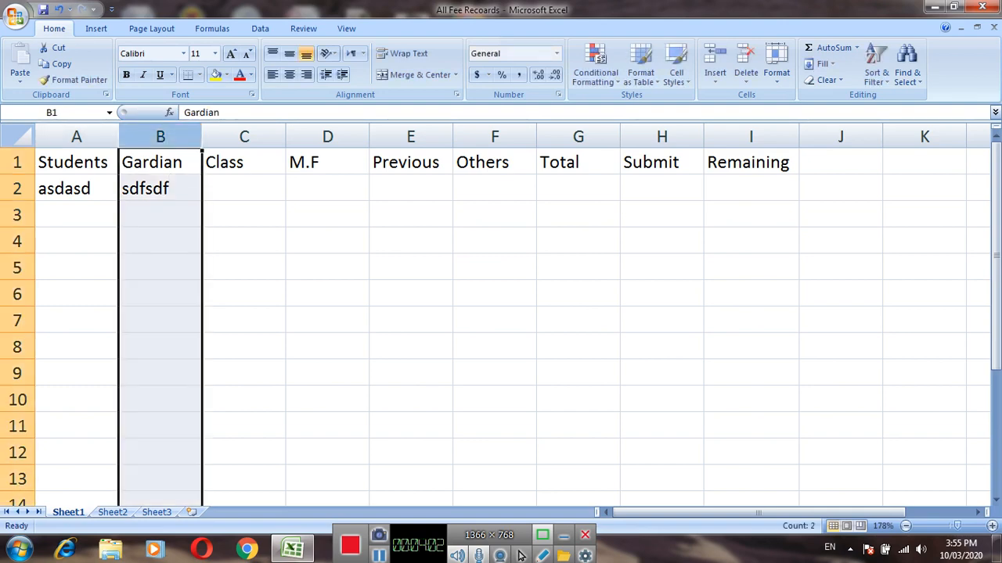
left_click_drag(119, 137, 138, 137)
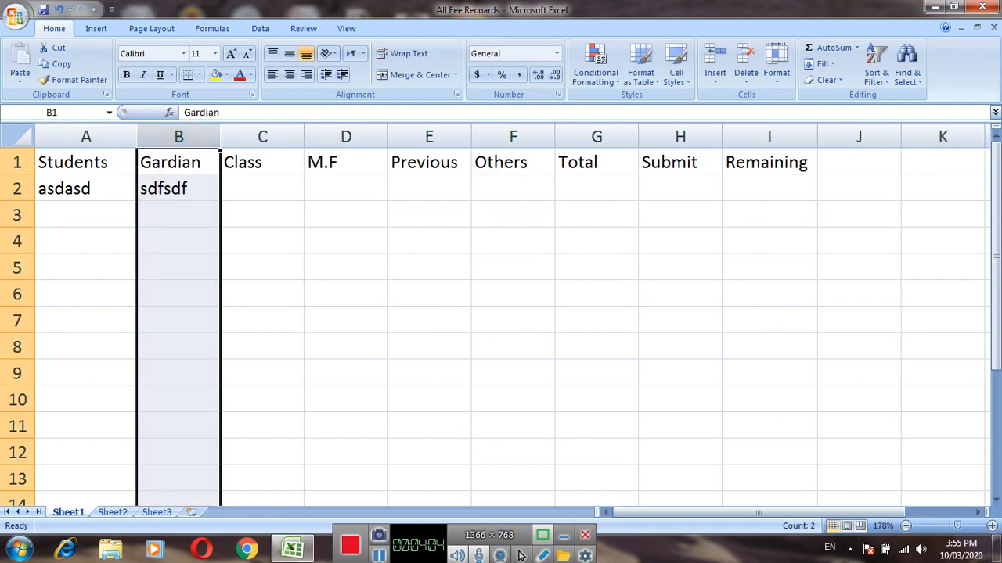
left_click_drag(220, 137, 259, 137)
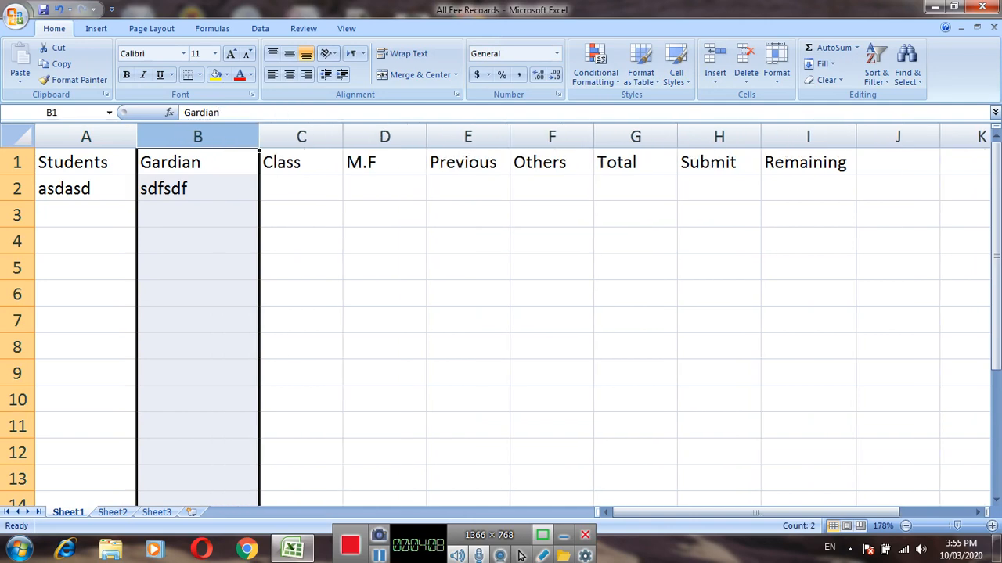
Enter the sample amount 22 in cells D2, E2 and F2 under M.F, Previous and Others.
key("Down")
key("Right")
key("Right")
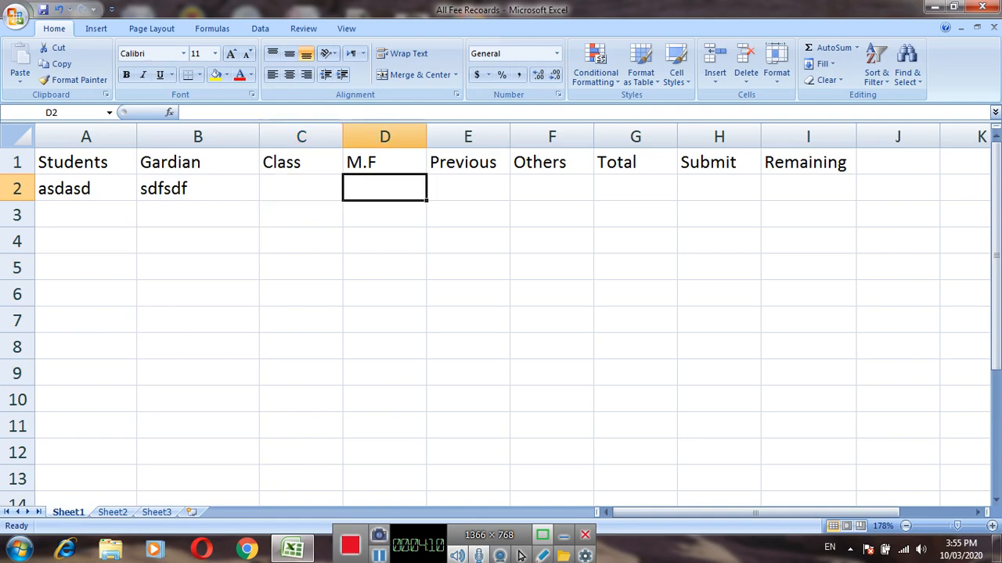
key("Left")
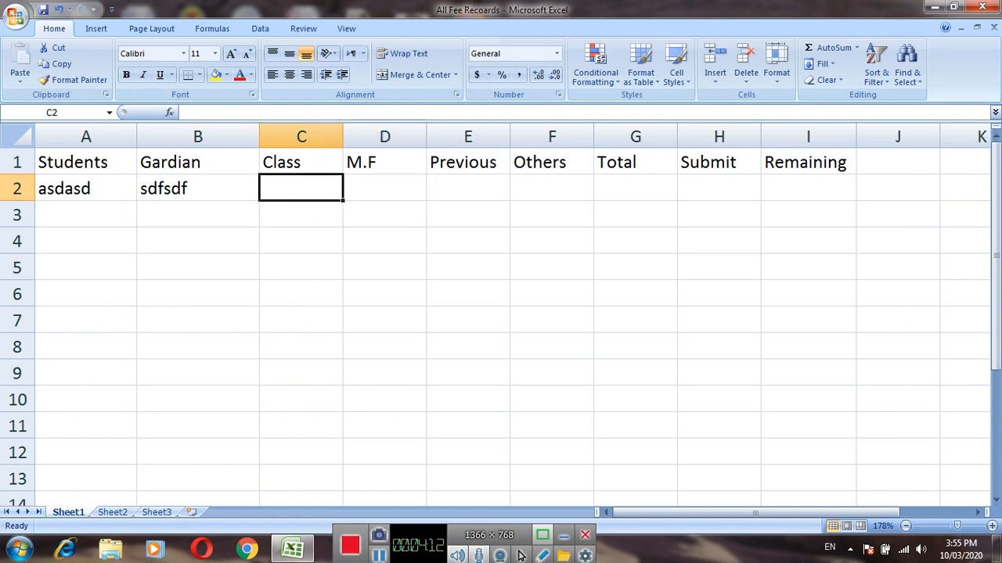
key("Right")
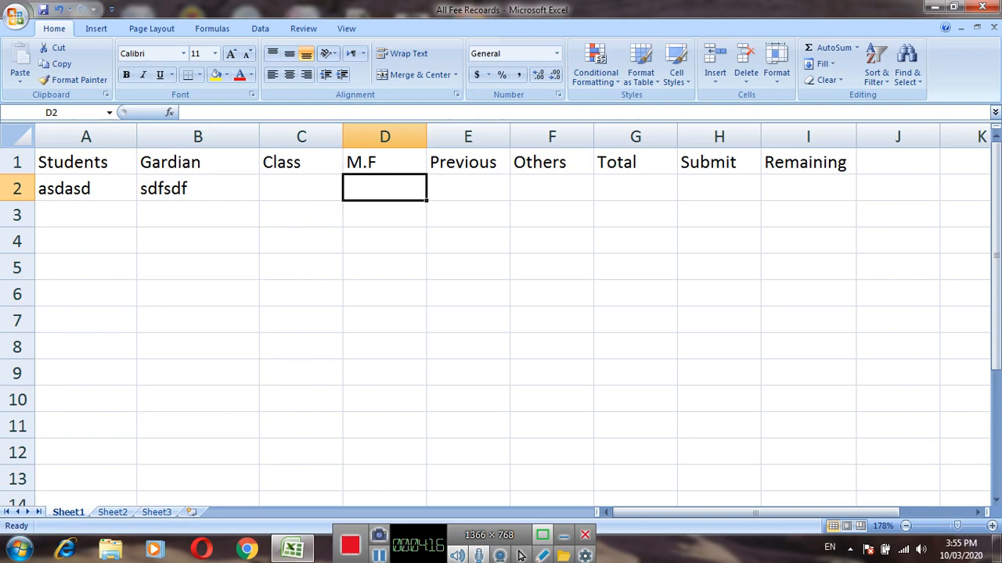
type("22")
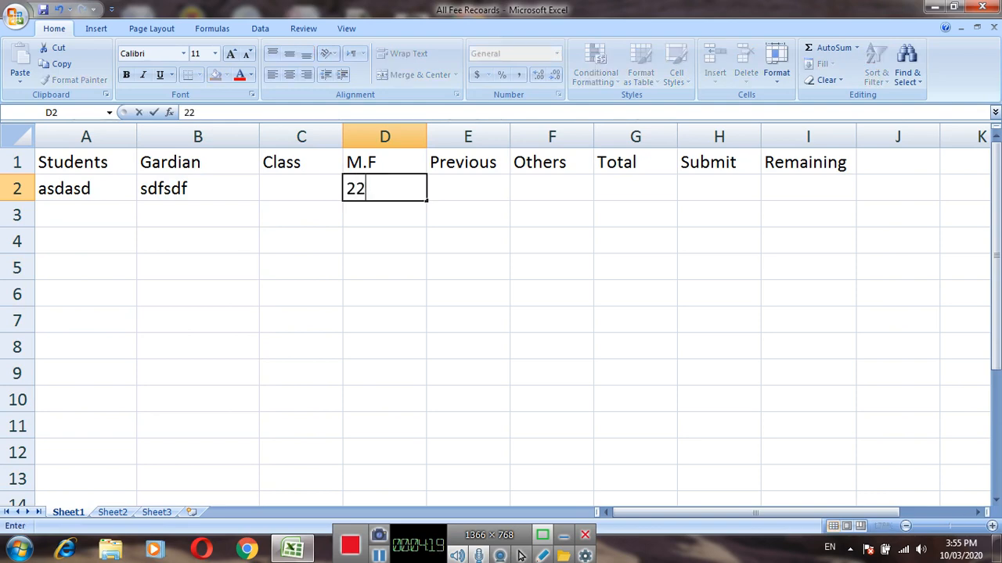
key("Right")
type("22")
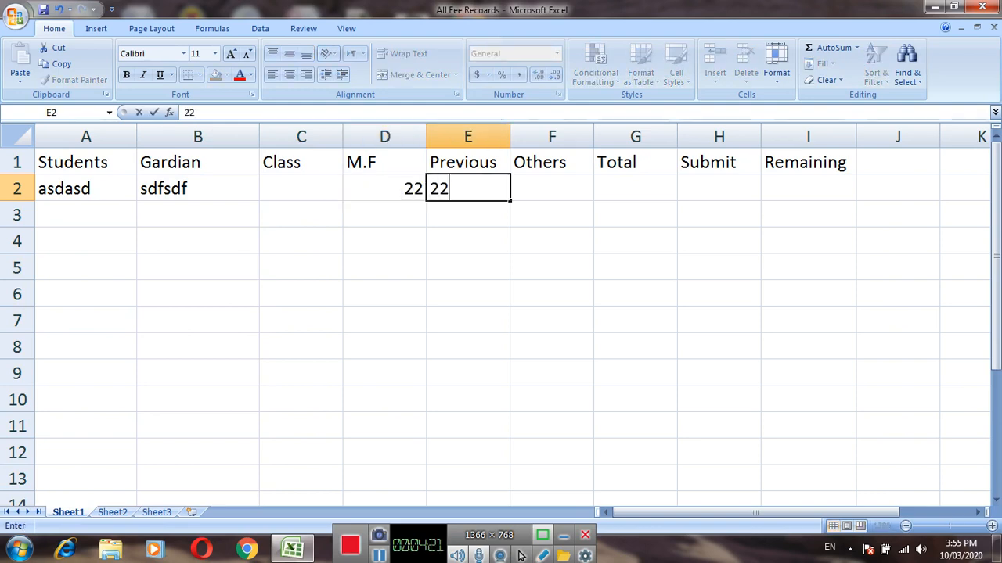
key("Right")
type("22")
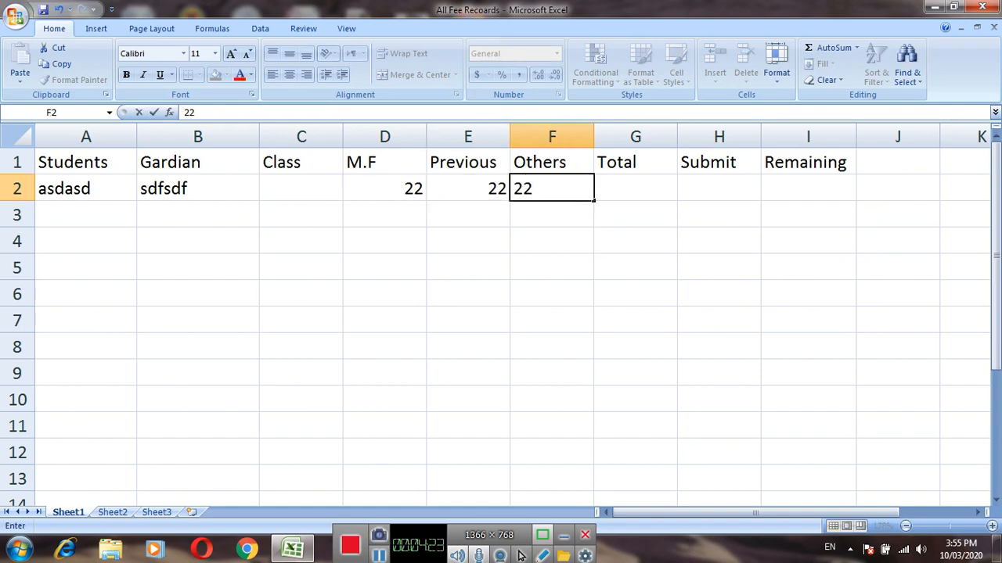
key("Right")
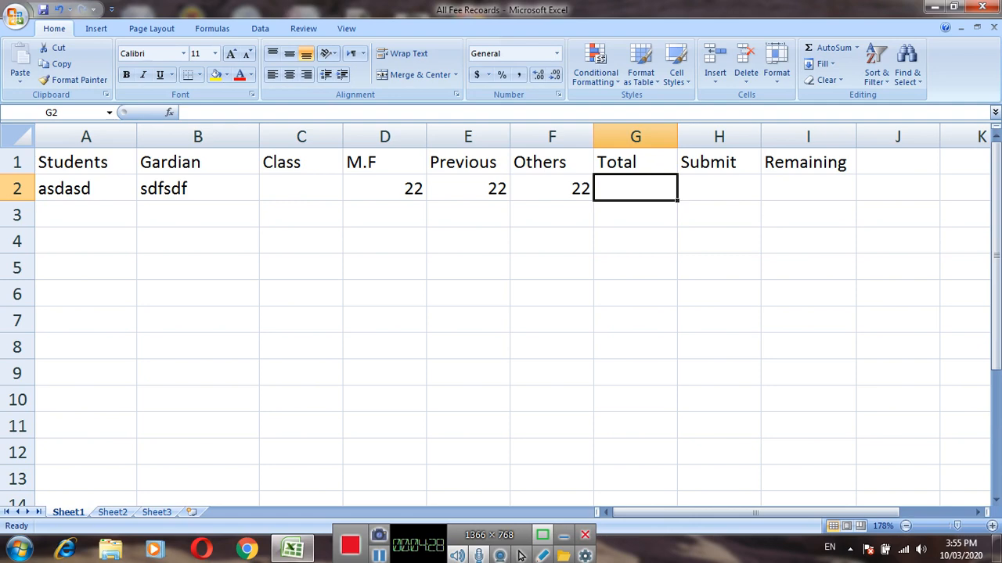
type("=")
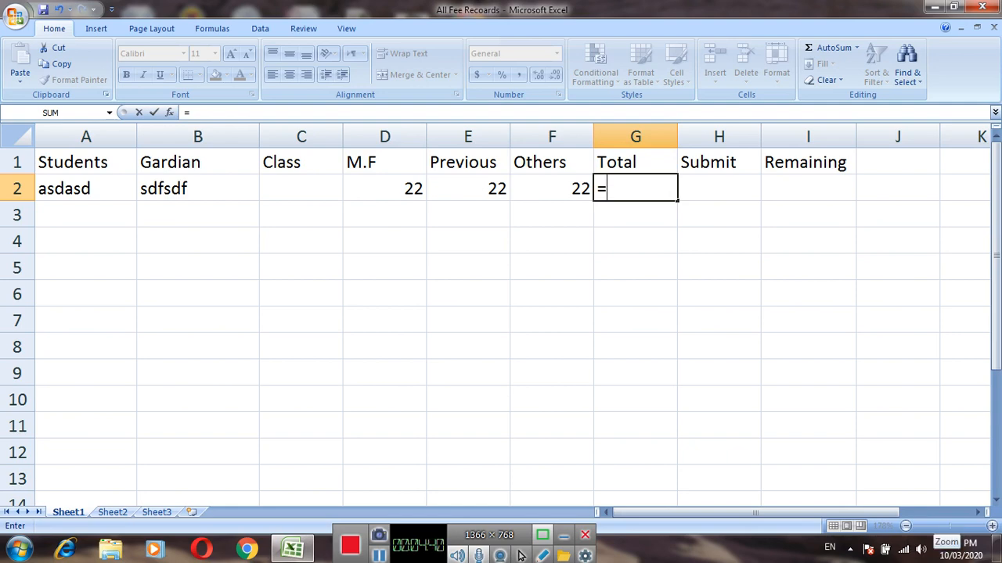
key("Right")
key("Right")
key("Down")
key("Down")
key("Down")
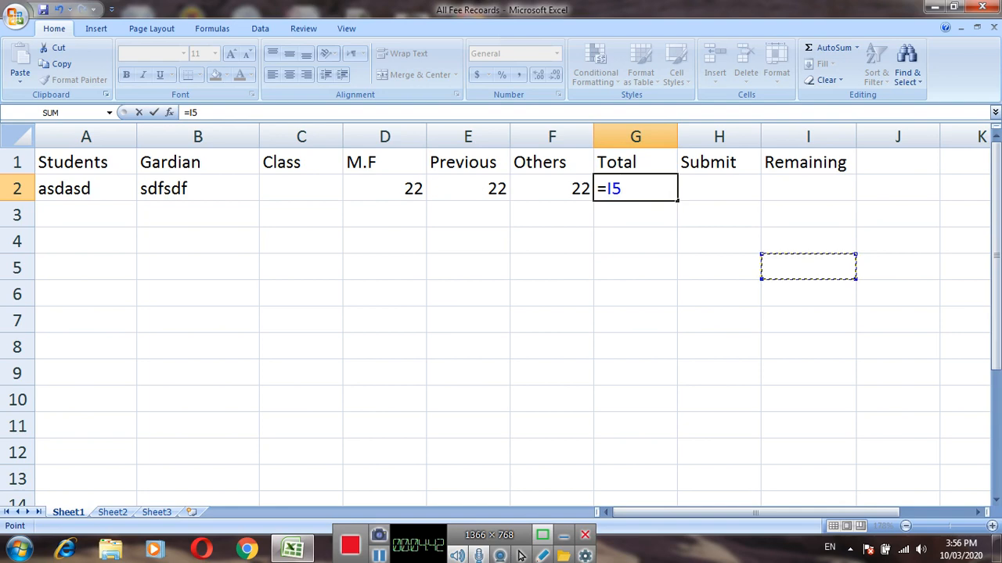
key("BackSpace")
key("BackSpace")
key("BackSpace")
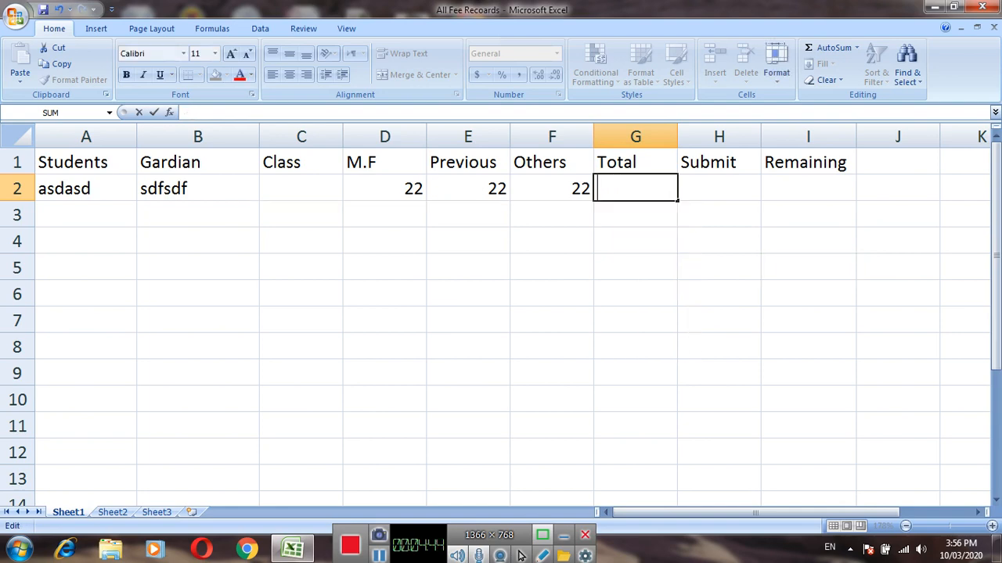
key("Return")
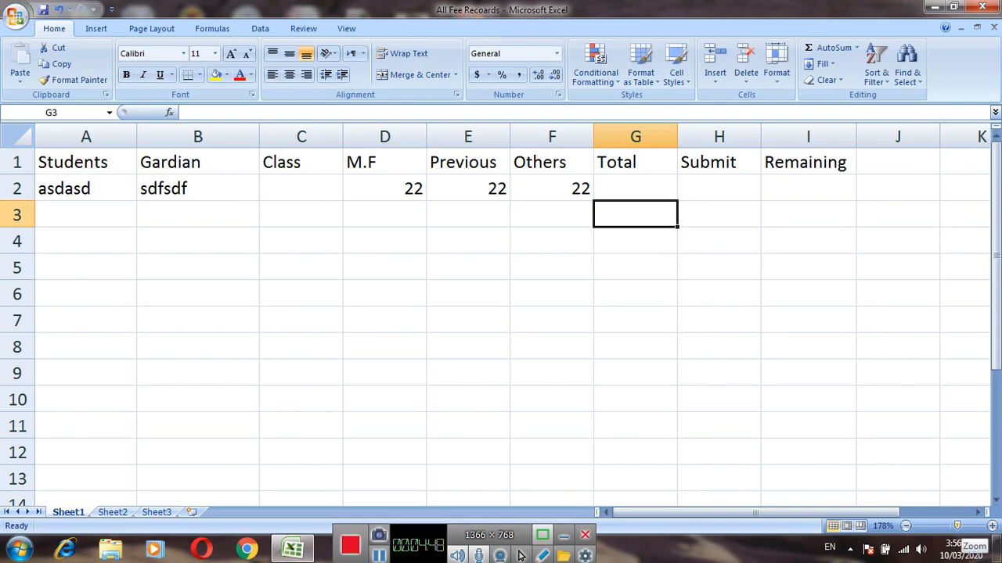
Enter a formula in cell G2 under Total that adds the three fee amounts, =D2+E2+F2.
left_click(961, 526)
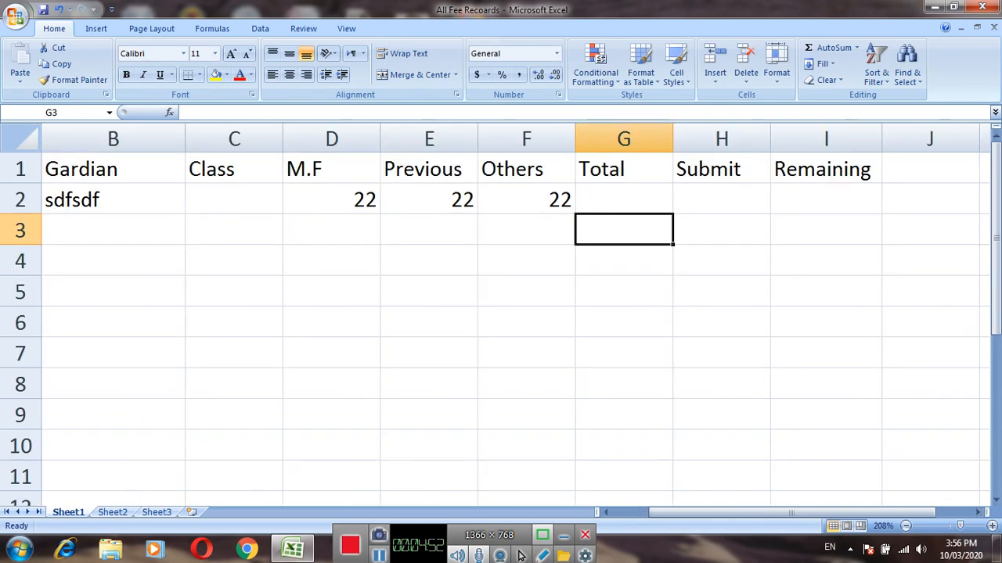
key("Up")
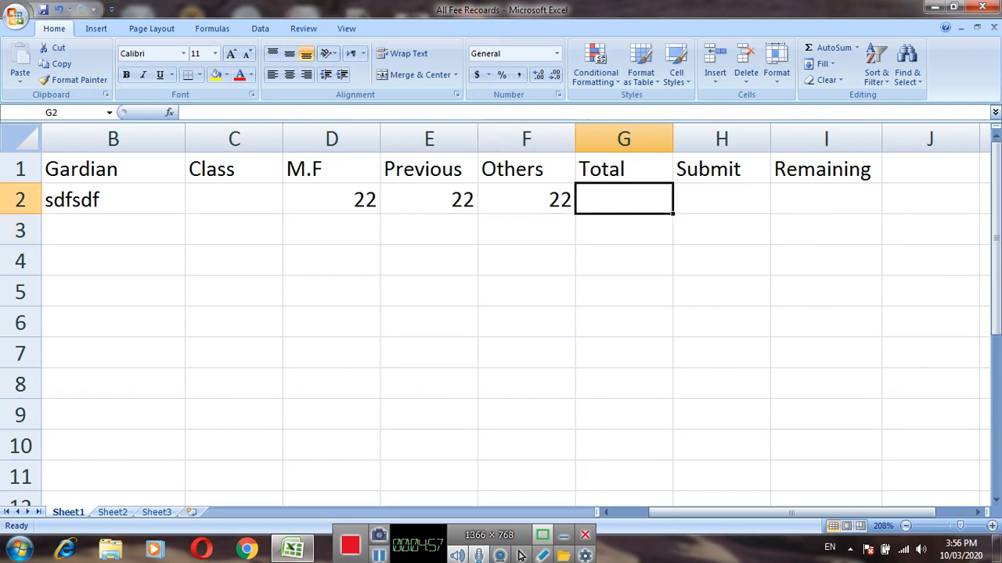
type("=")
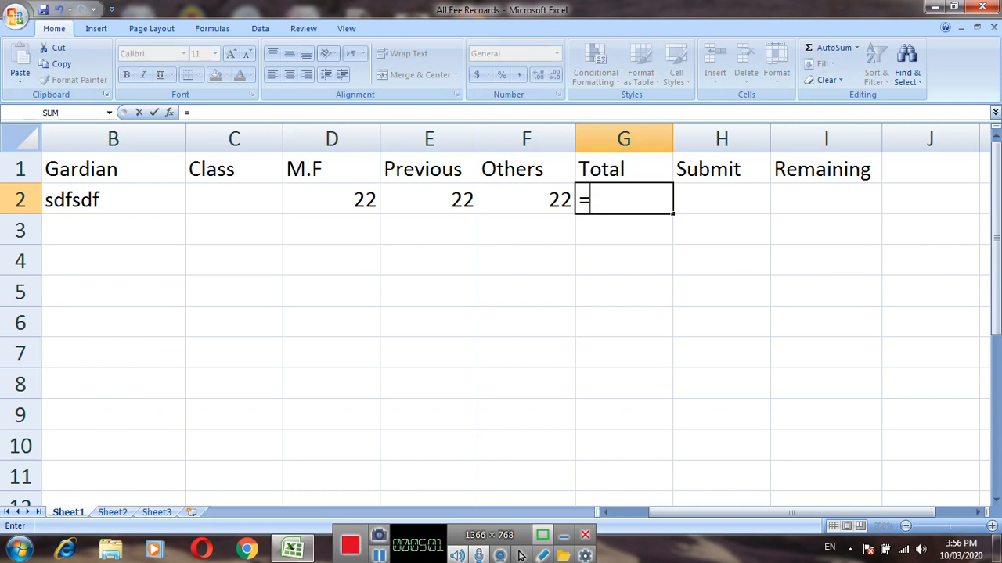
key("Left")
key("Left")
key("Left")
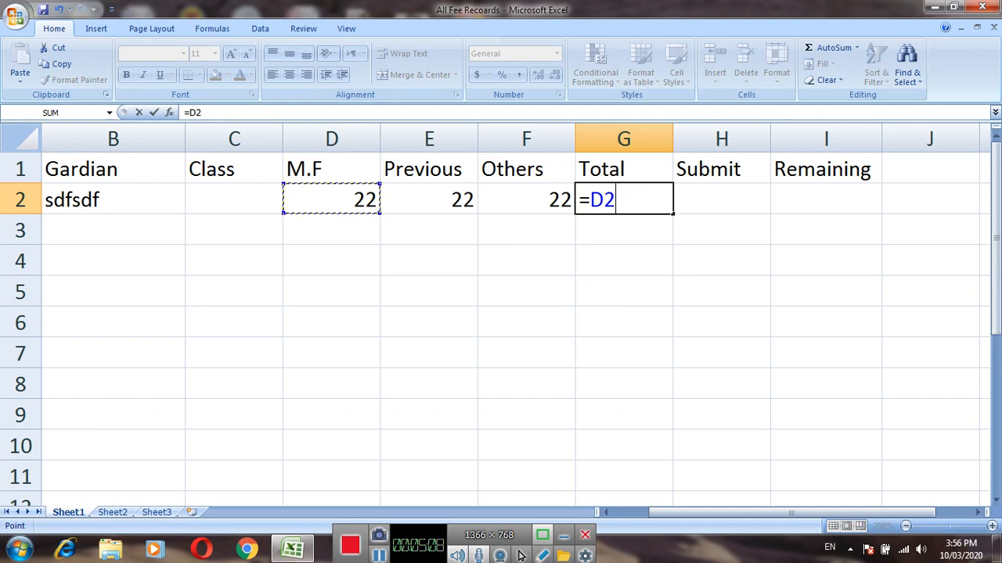
type("+")
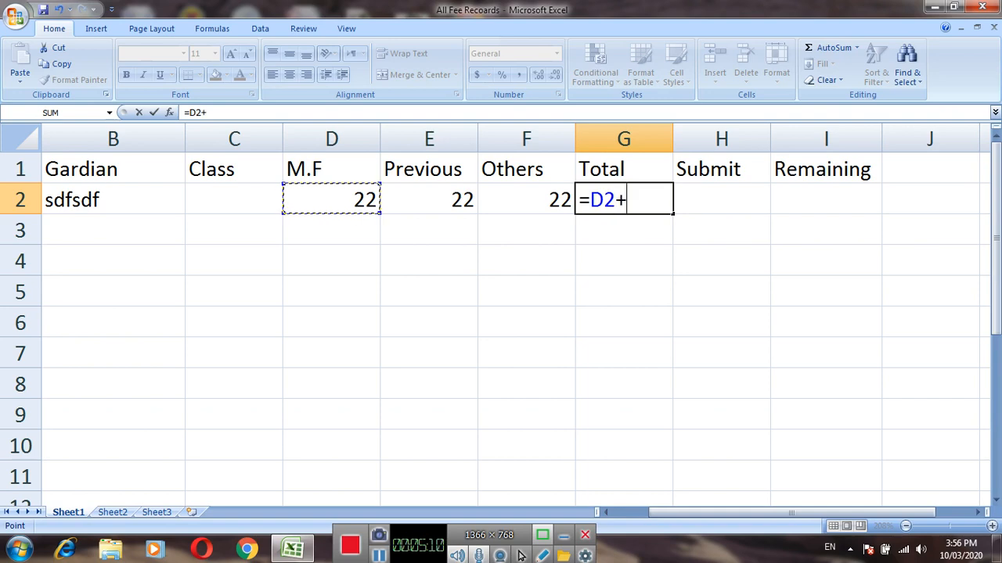
key("Left")
key("Left")
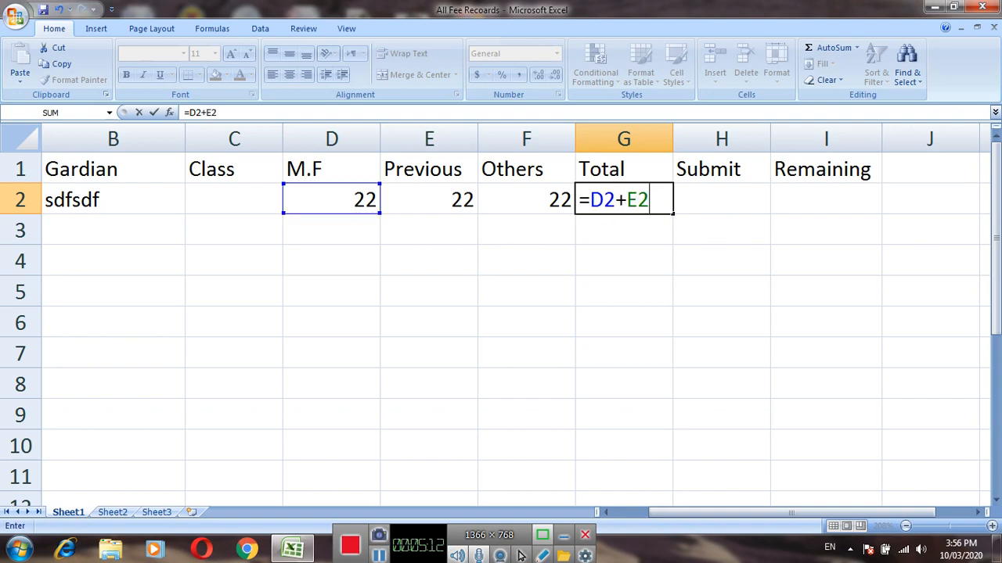
type("+")
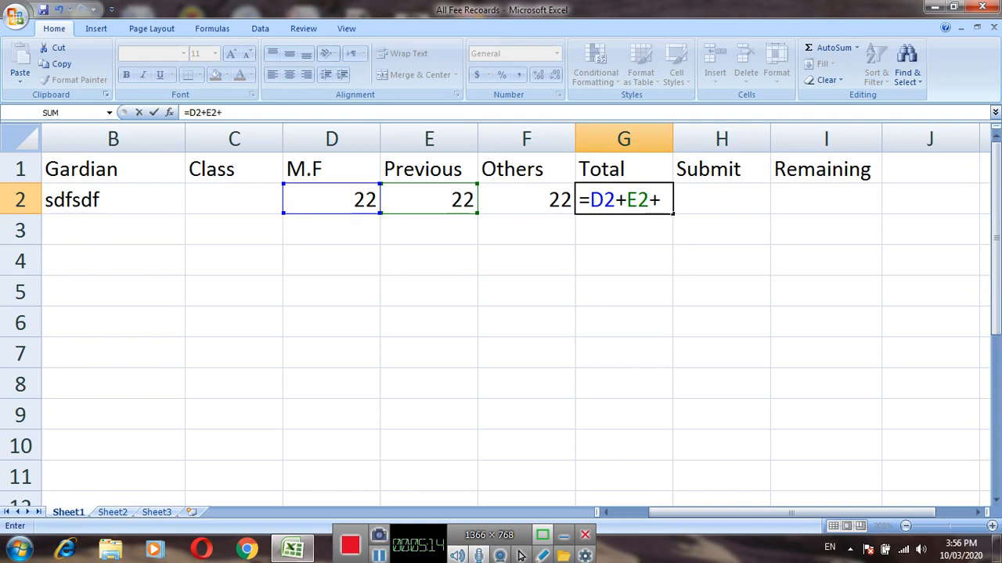
key("Left")
key("Return")
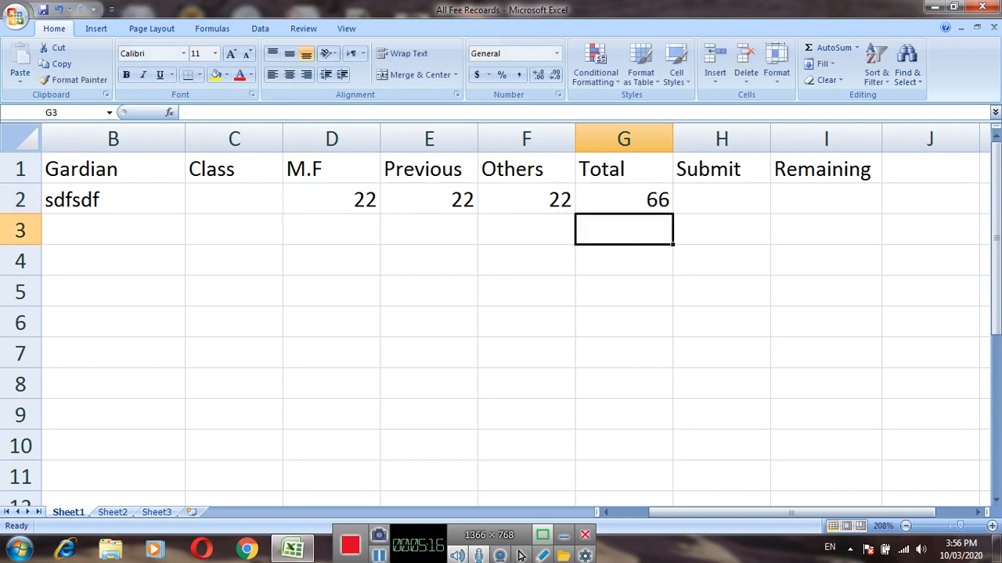
Enter a formula in cell I2 under Remaining that subtracts the submitted amount from the total, =G2-H2.
key("Up")
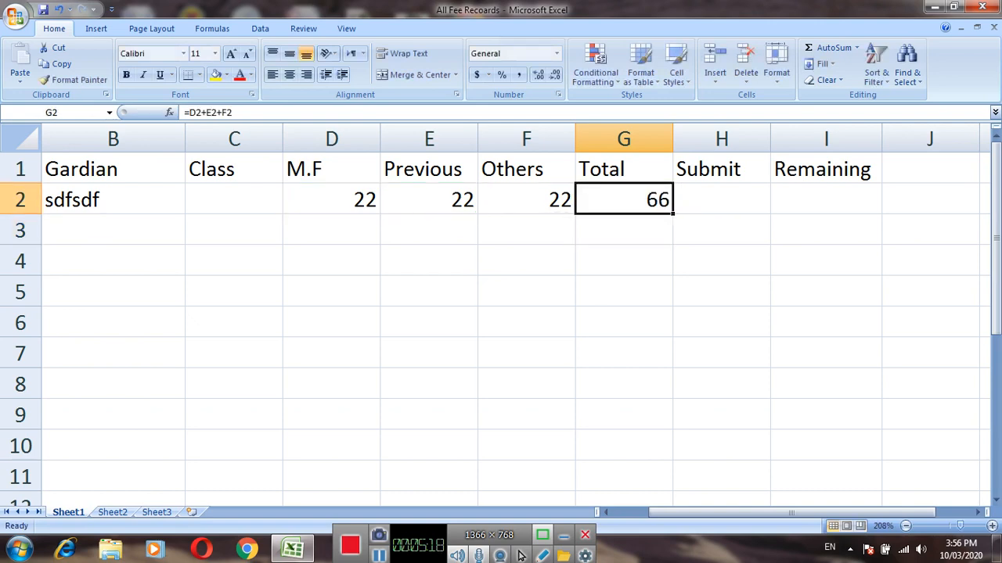
key("Right")
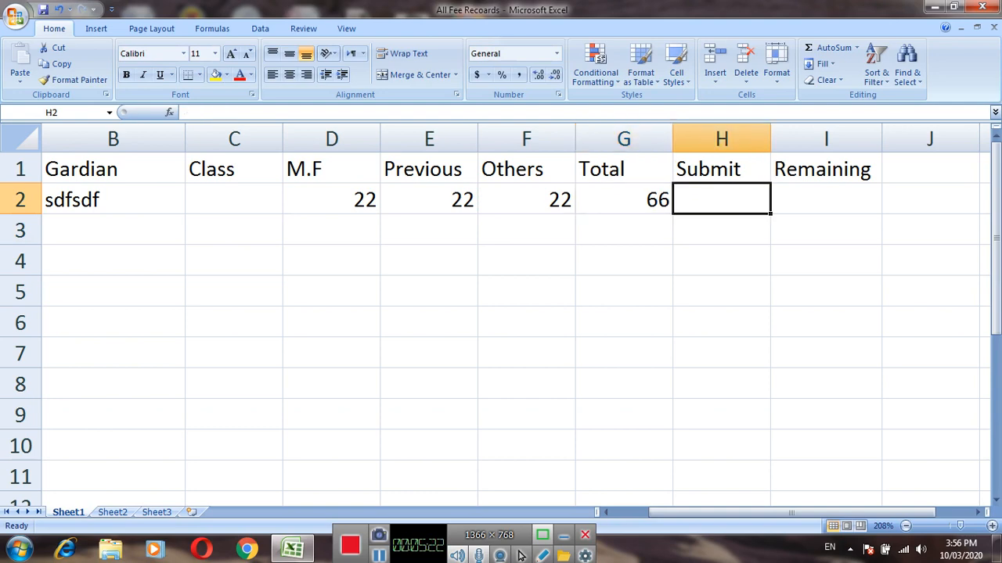
key("Right")
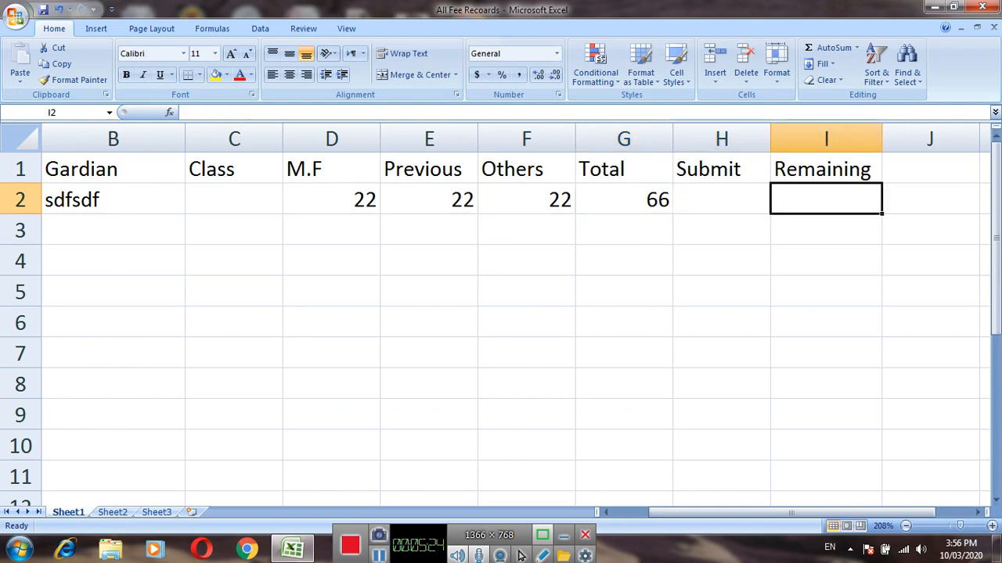
type("=")
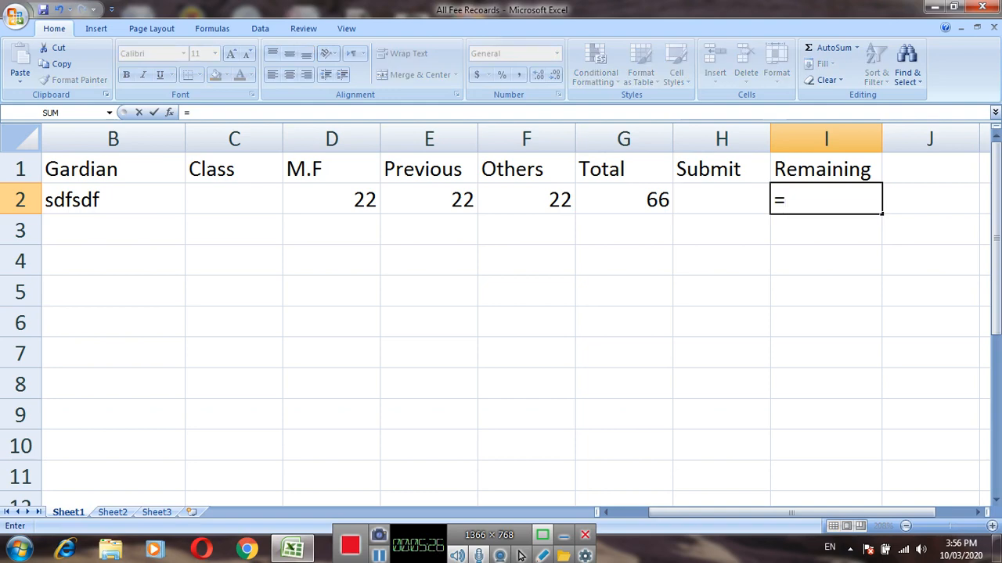
key("Left")
key("Left")
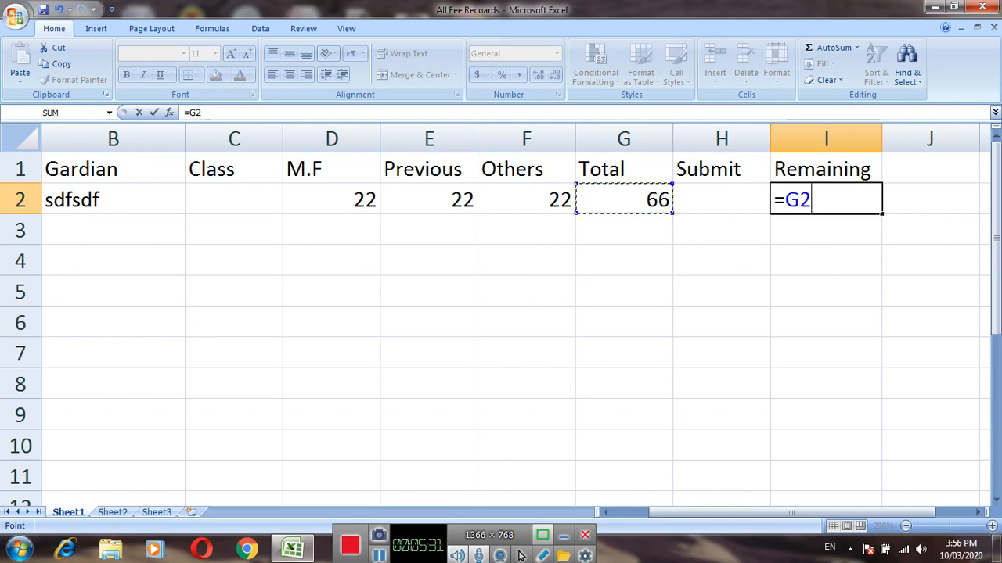
type("_")
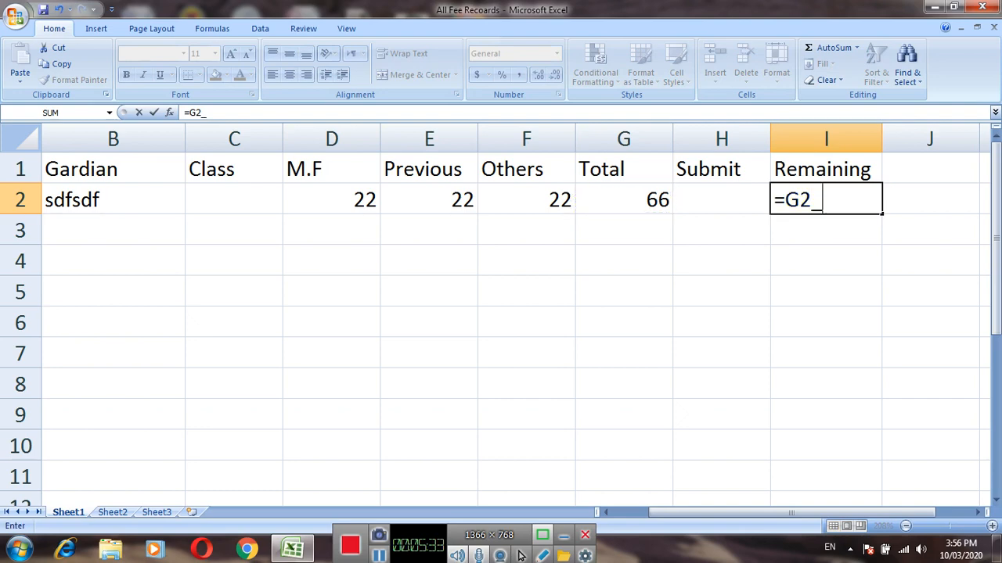
key("BackSpace")
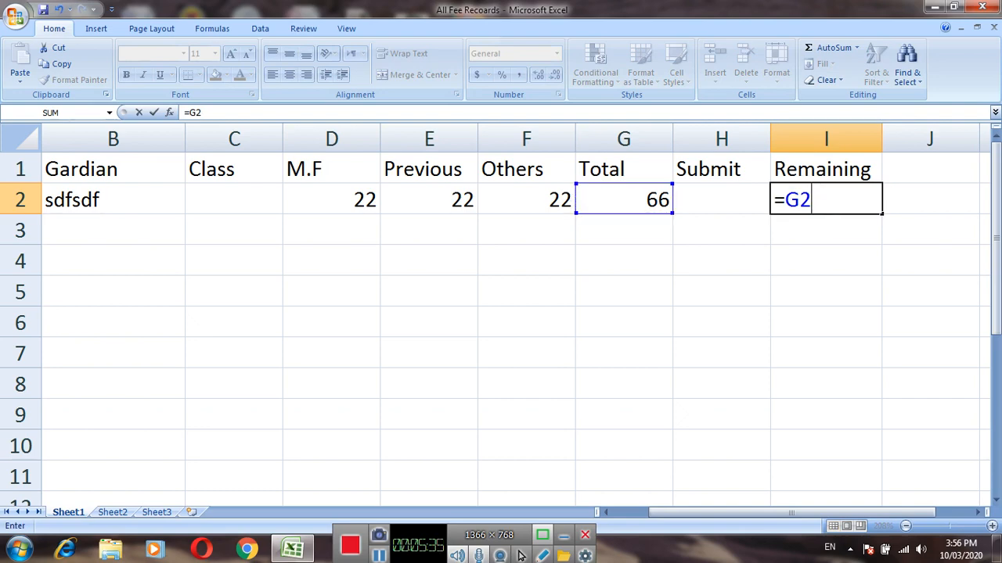
type("-")
key("Left")
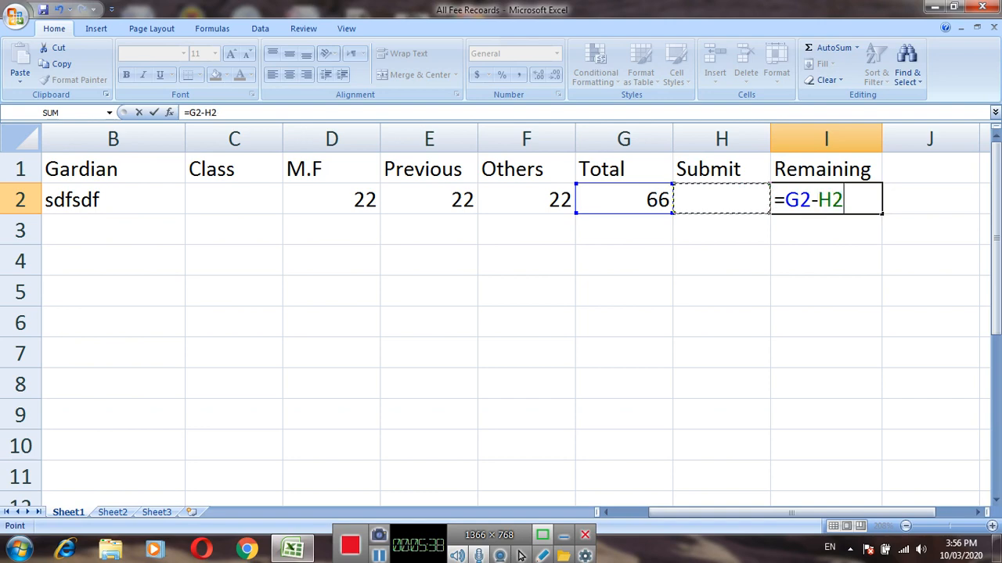
key("Return")
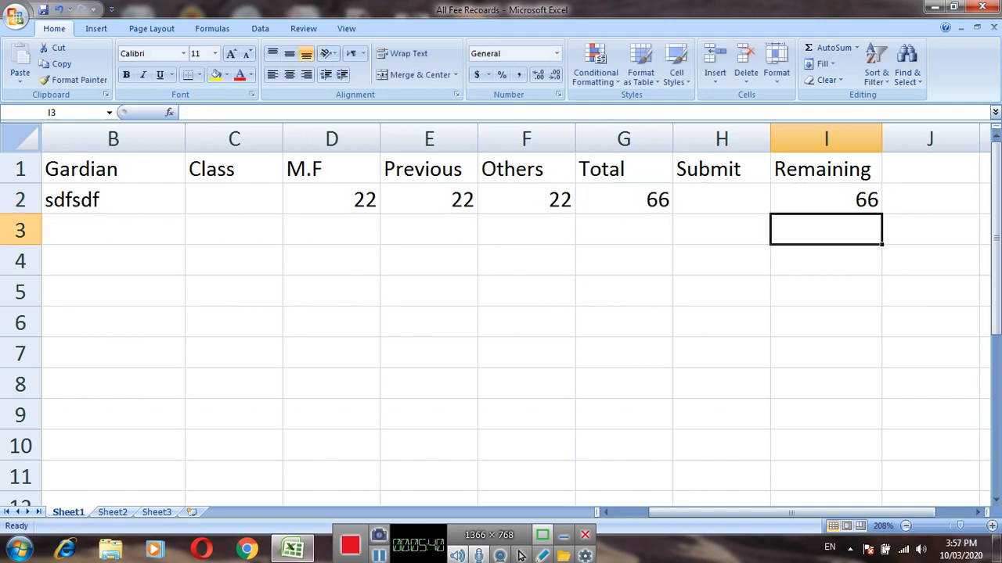
Enter the sample amount 50 in cell H2 under Submit.
key("Left")
key("Left")
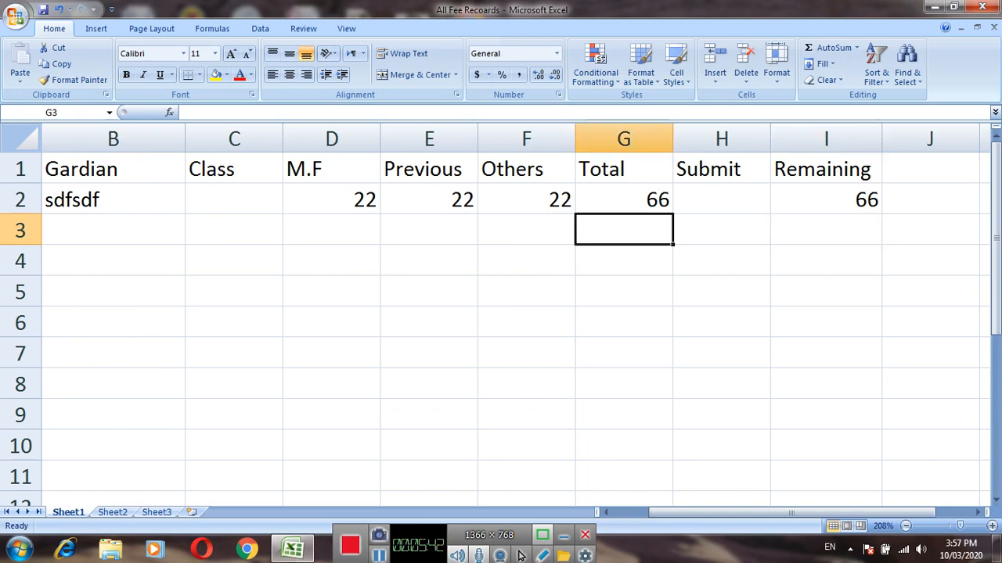
key("Up")
key("Right")
type("50")
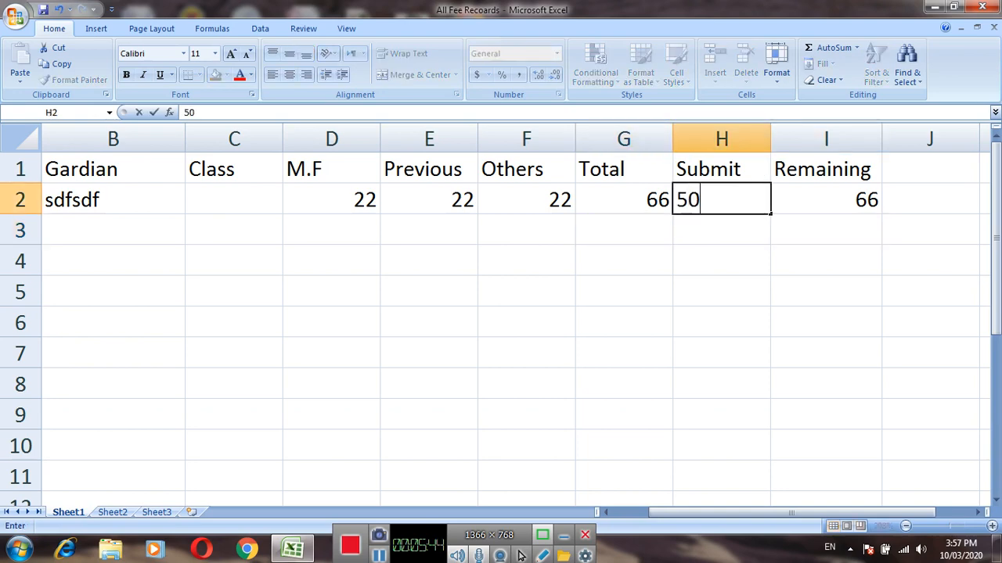
key("Tab")
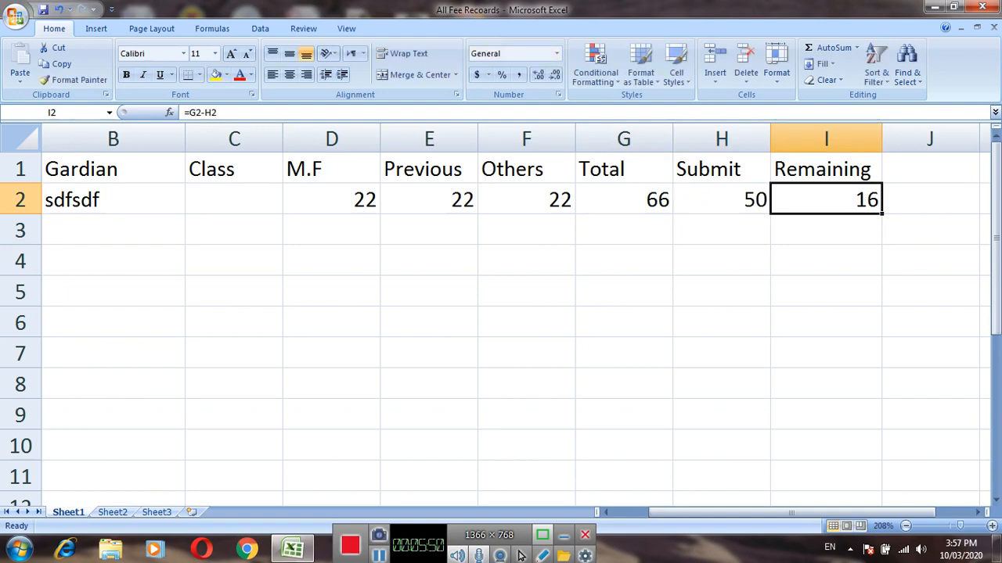
Enter the class code E0001 in cell C2 under Class.
key("Left")
key("Left")
key("Left")
key("Left")
key("Left")
key("Left")
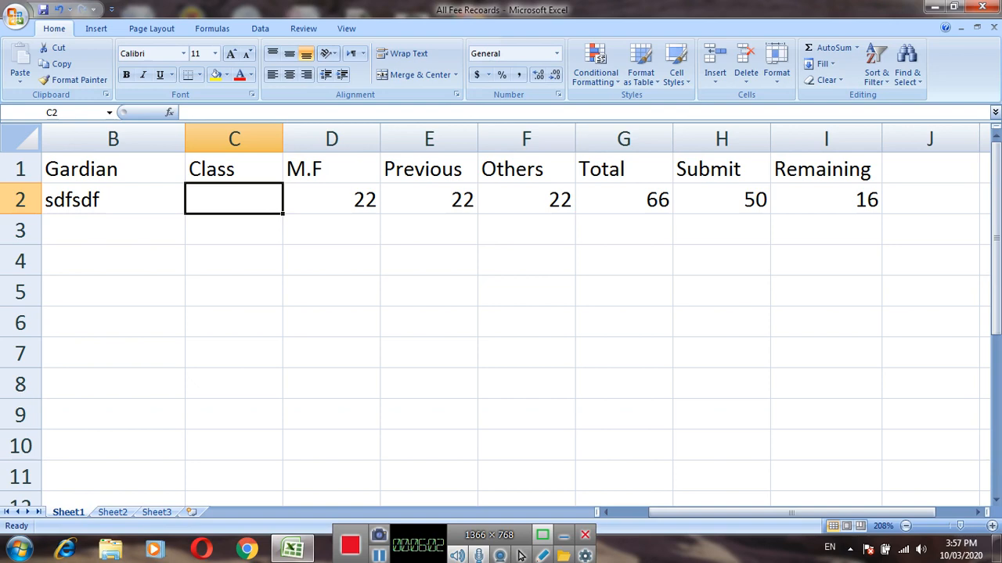
type("E00")
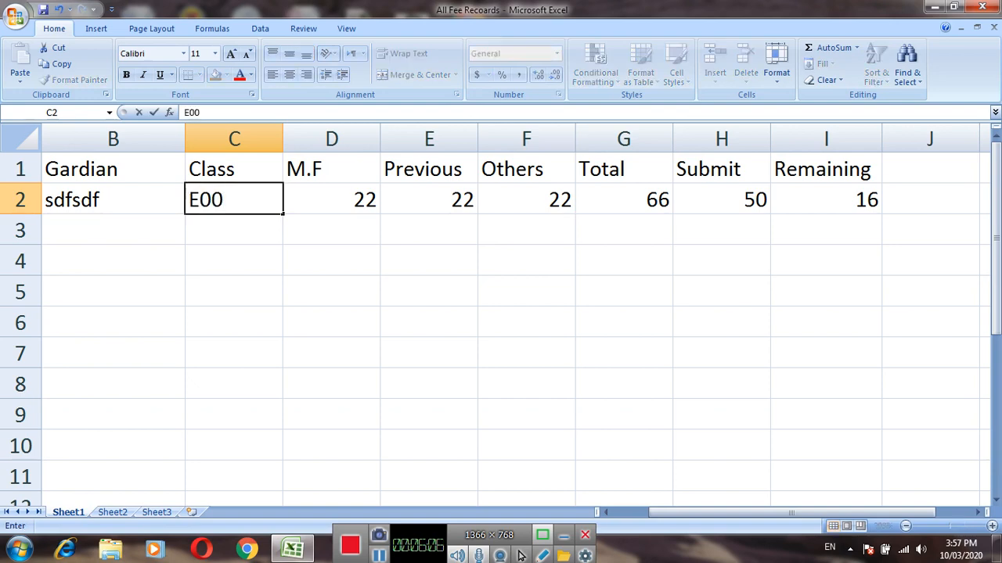
type("01")
key("Return")
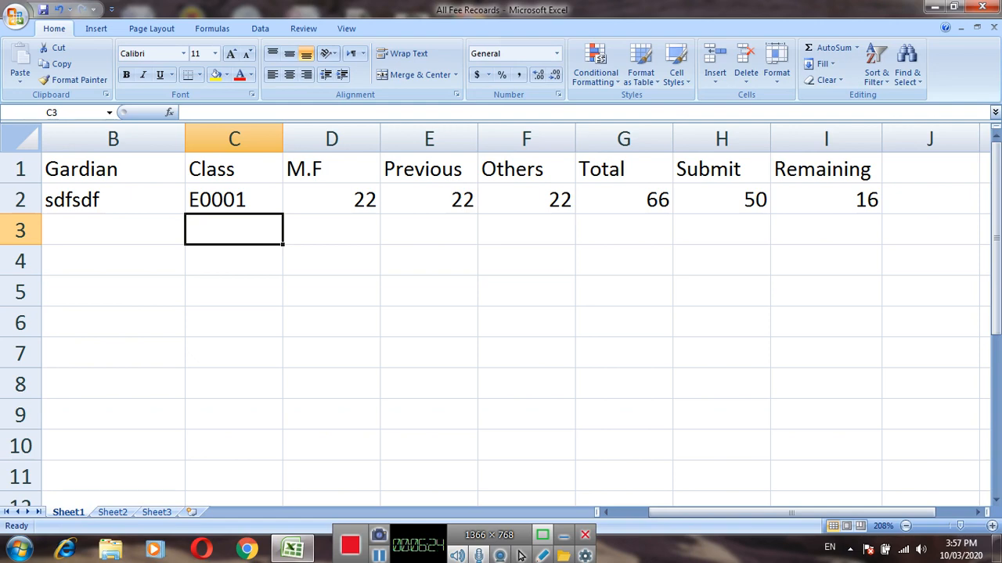
Enter the class codes E001 in cell C3 and E01 in cell C4.
key("Up")
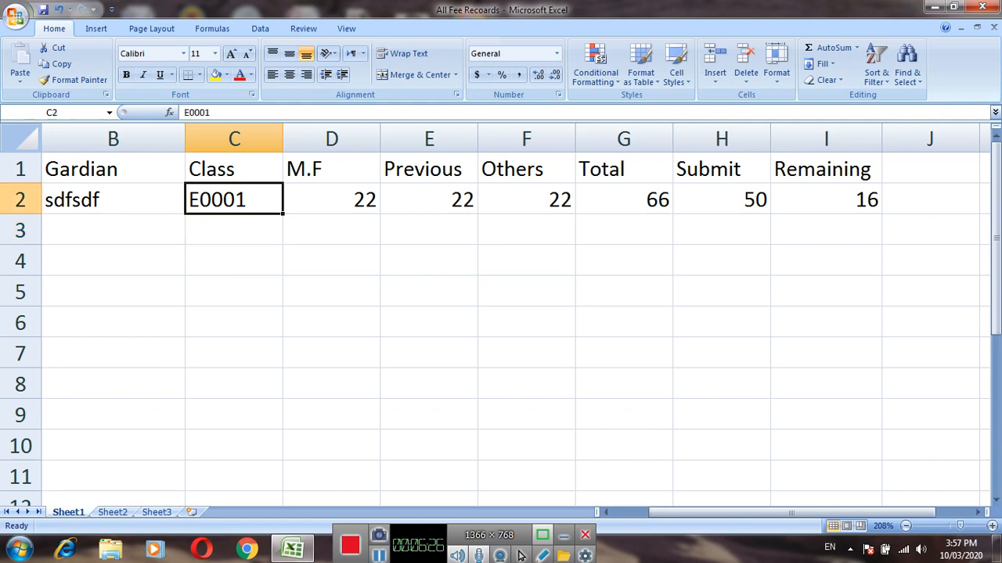
key("Down")
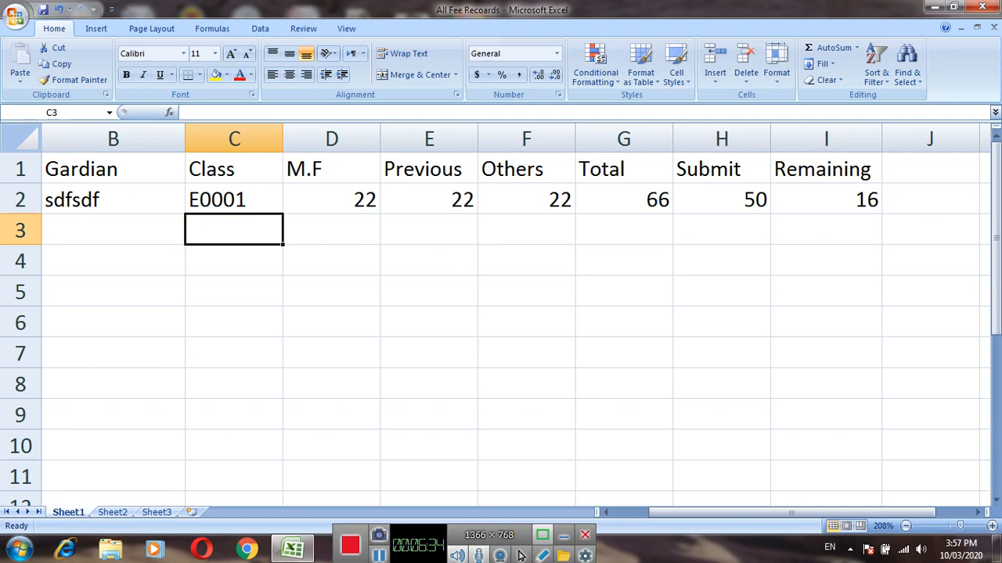
type("E")
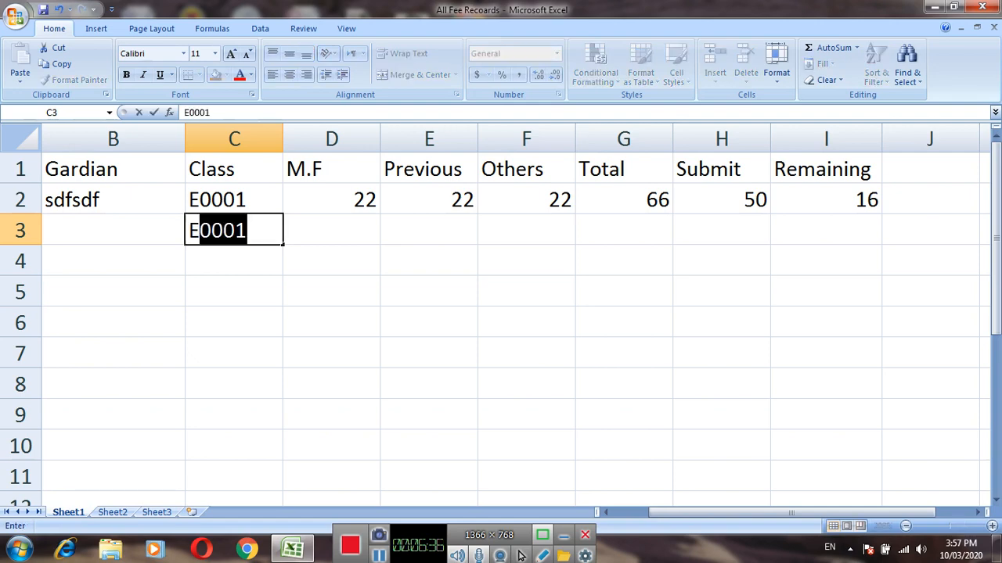
type("001")
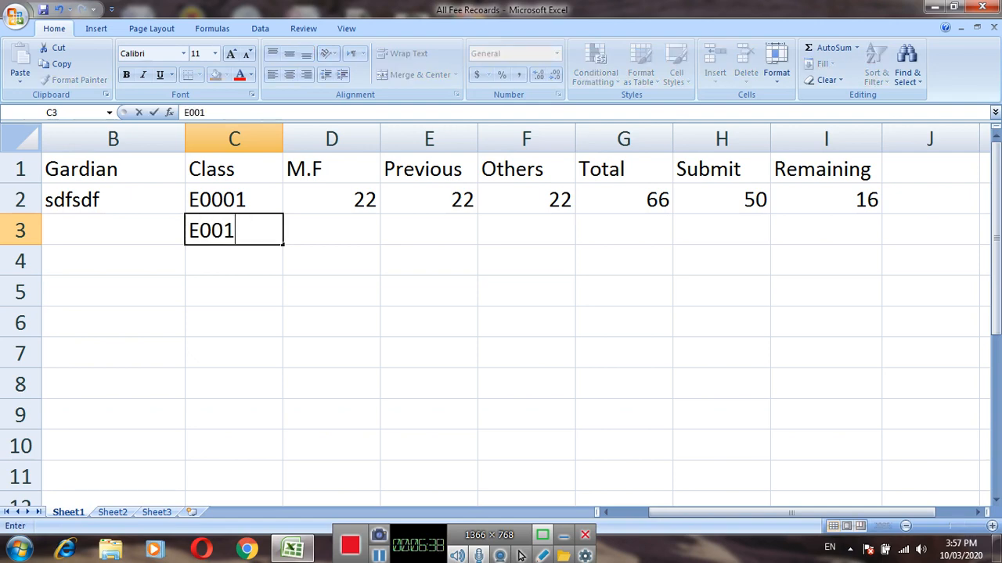
key("Return")
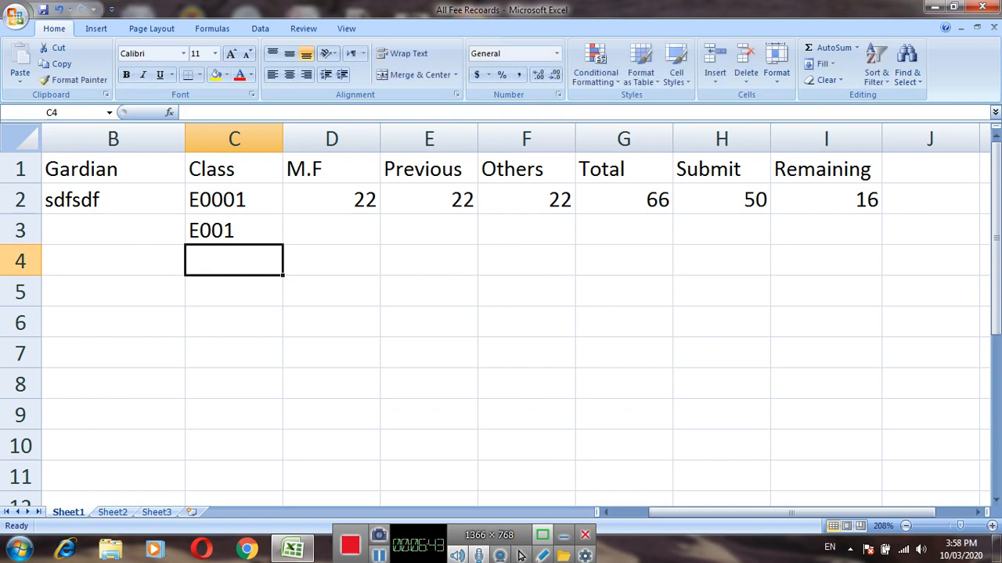
type("E01")
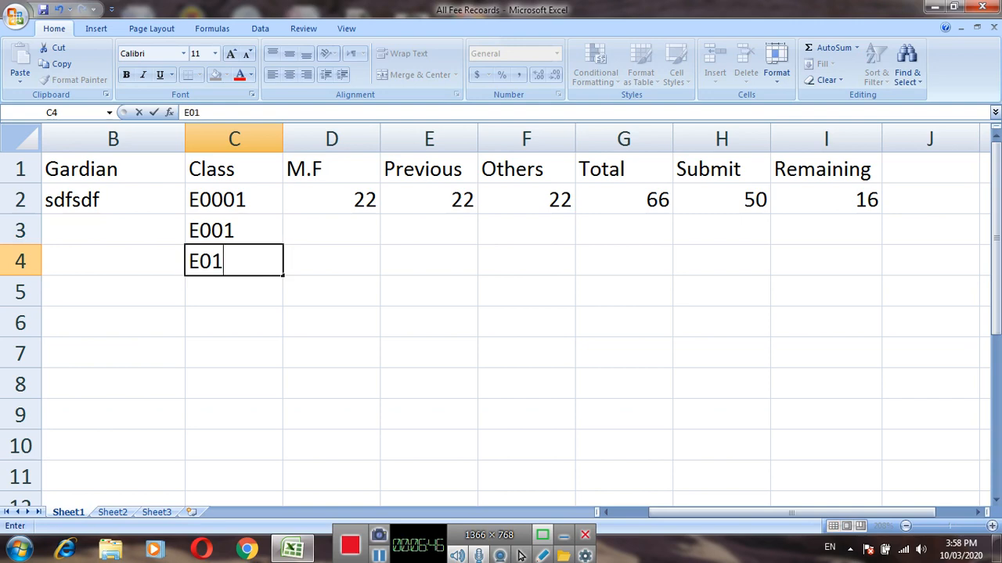
key("Return")
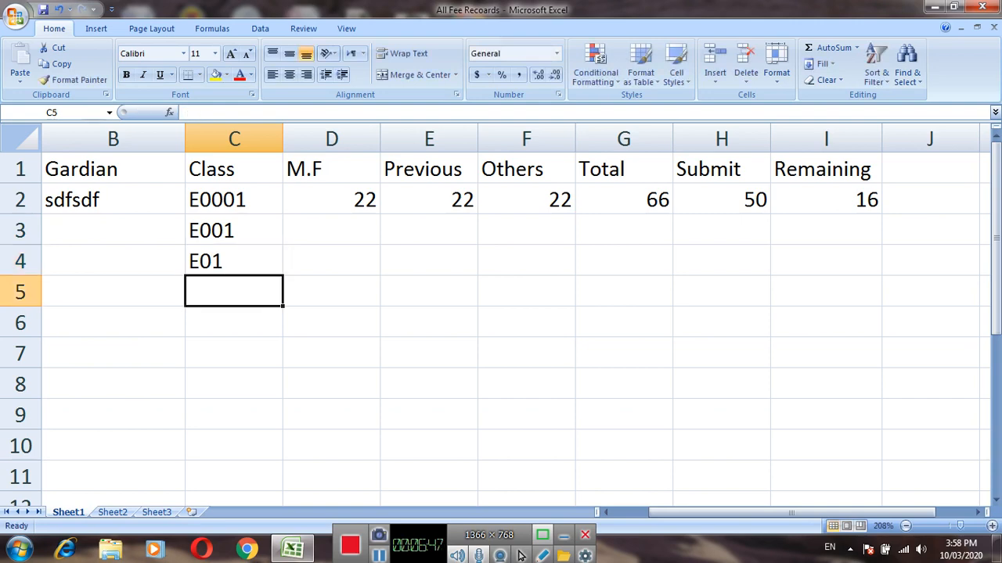
Enter the class codes E1 in cell C5 and E2 in cell C6.
type("E1")
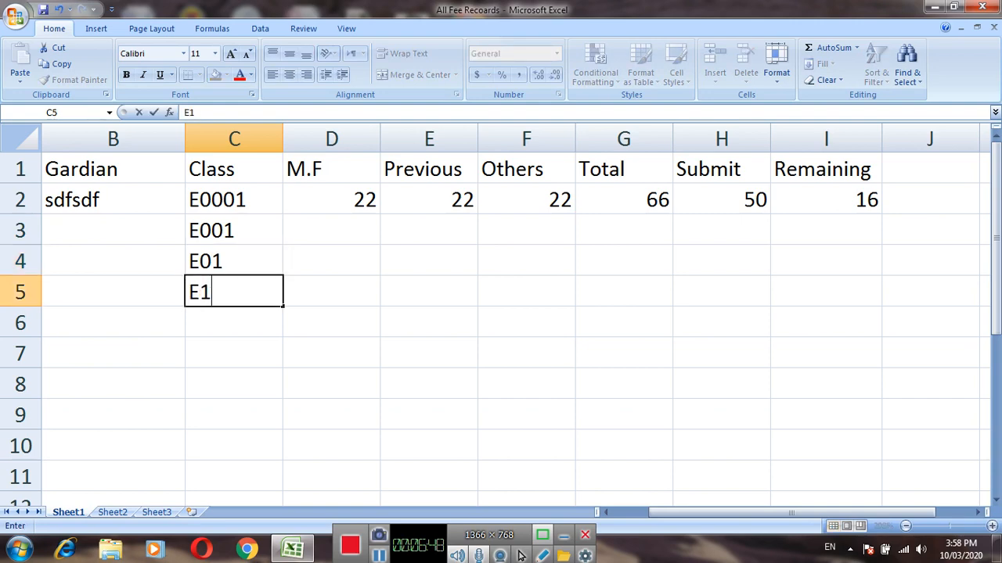
key("Return")
type("E")
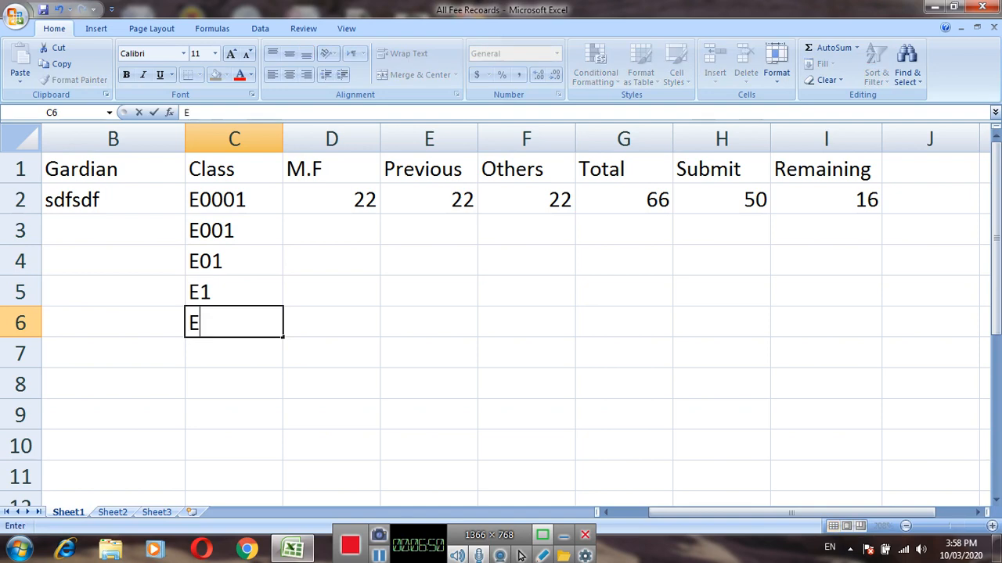
type("2")
key("Up")
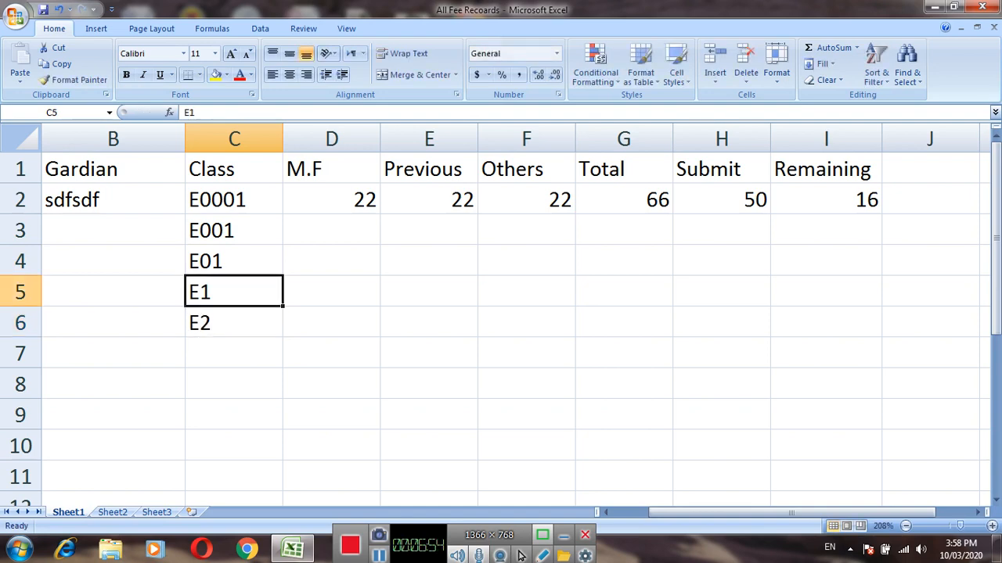
Enter the class code E2 in cells C7 and C8 under Class.
key("Down")
key("Down")
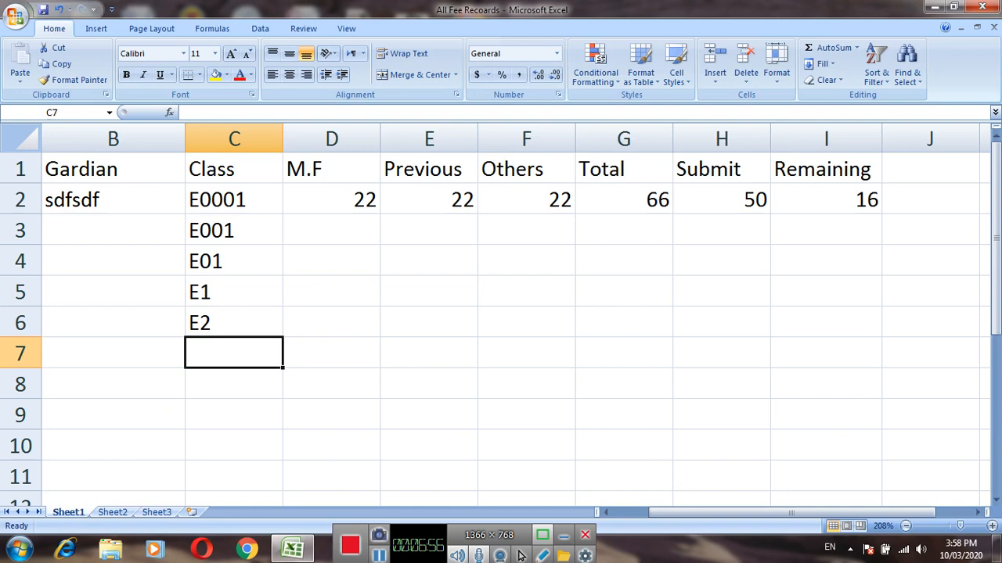
type("E2")
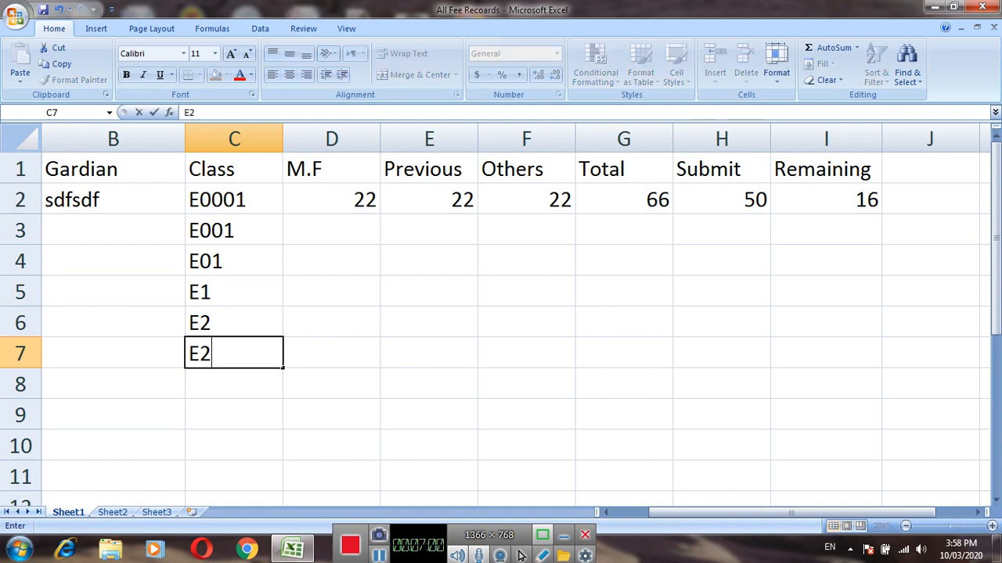
key("Return")
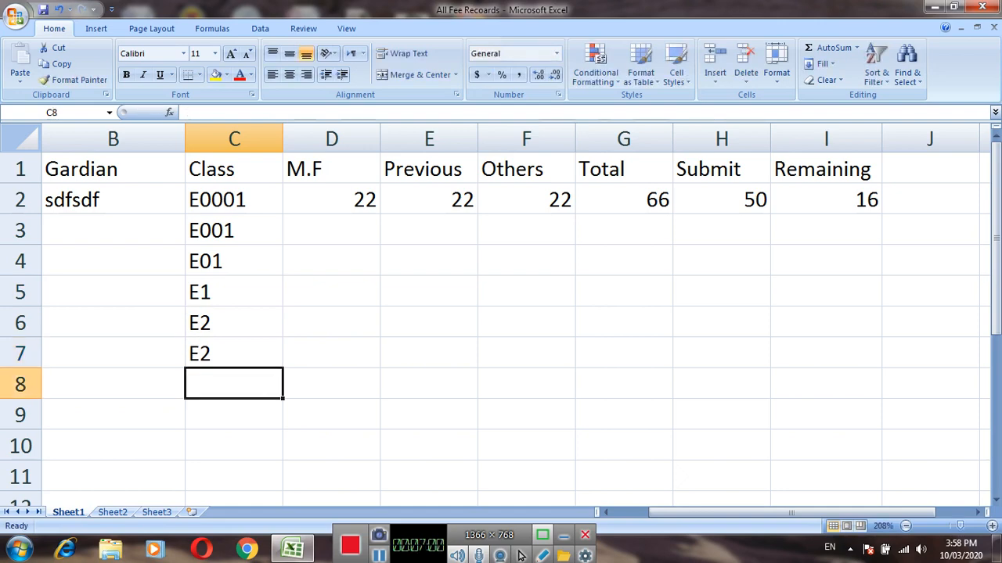
type("E2")
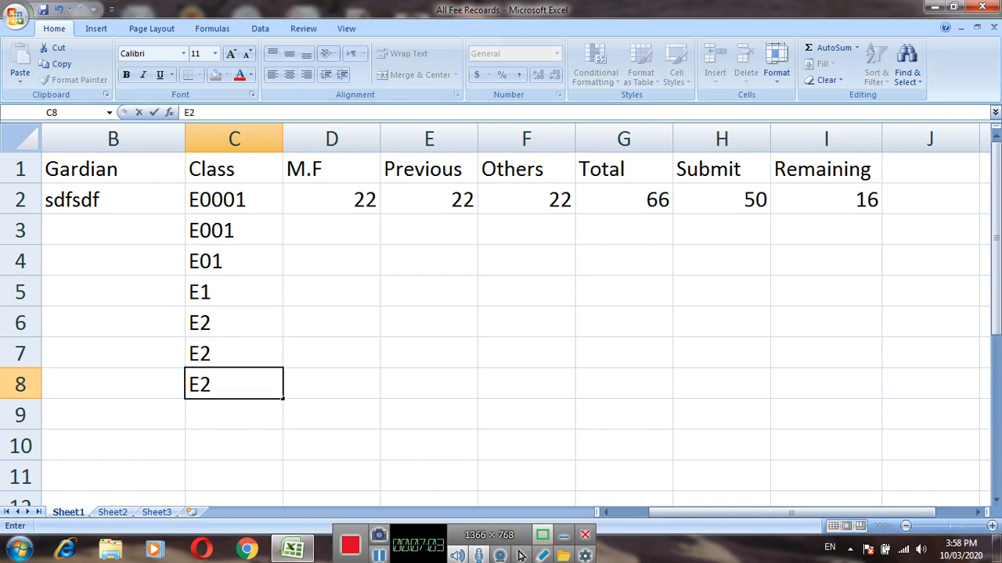
key("Return")
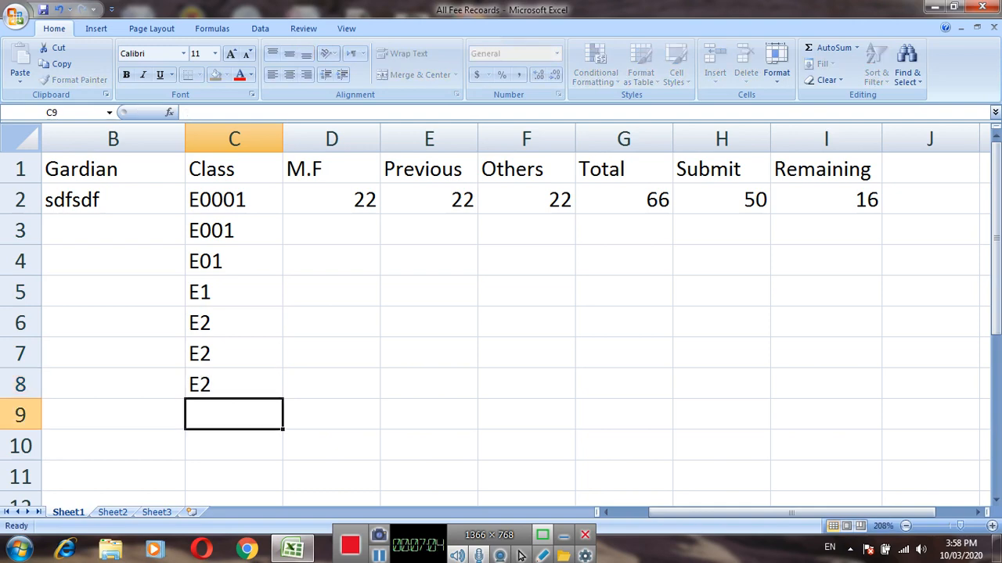
Enter the class codes E1 in cell C9 and E0001 in cell C10.
type("E")
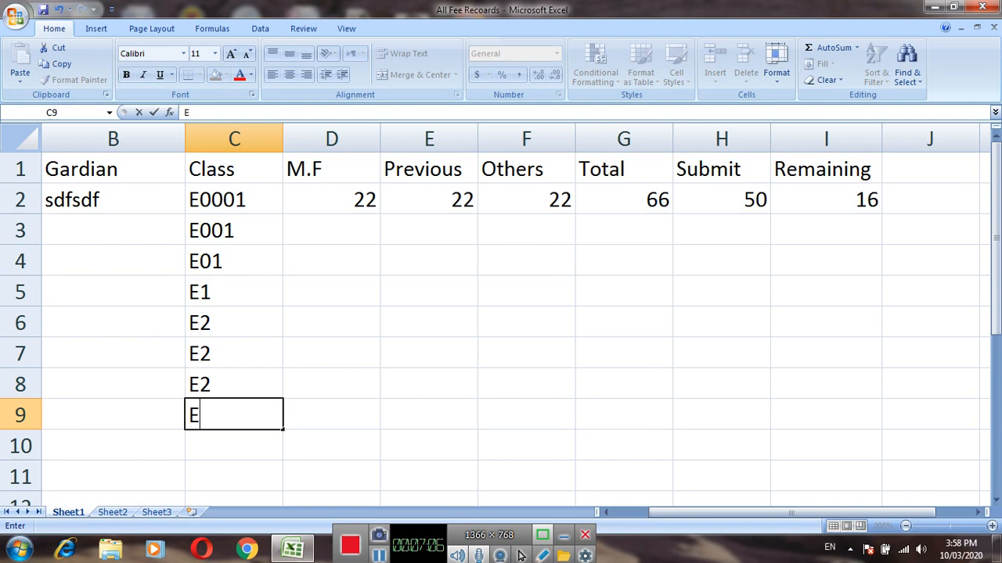
type("1")
key("Return")
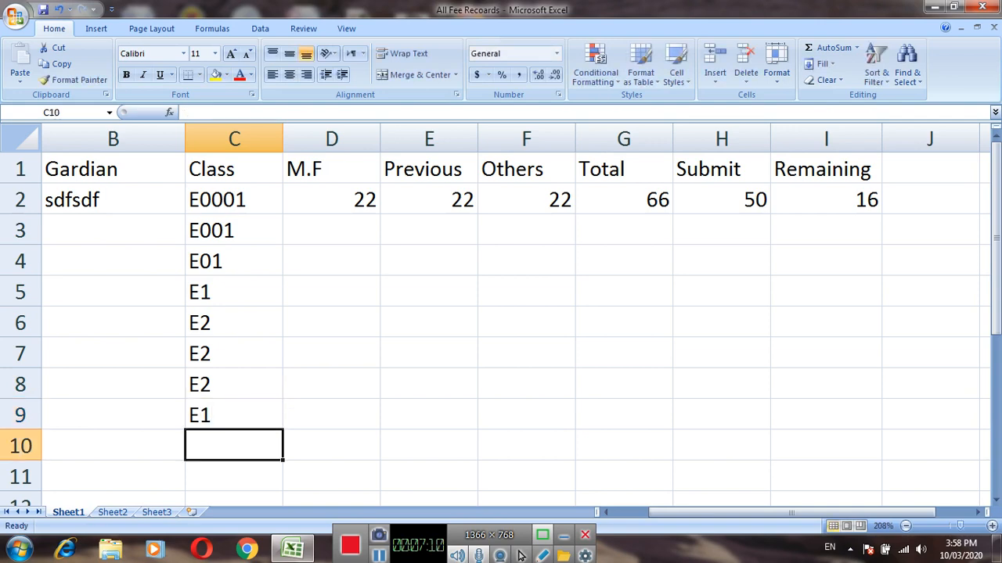
type("E000")
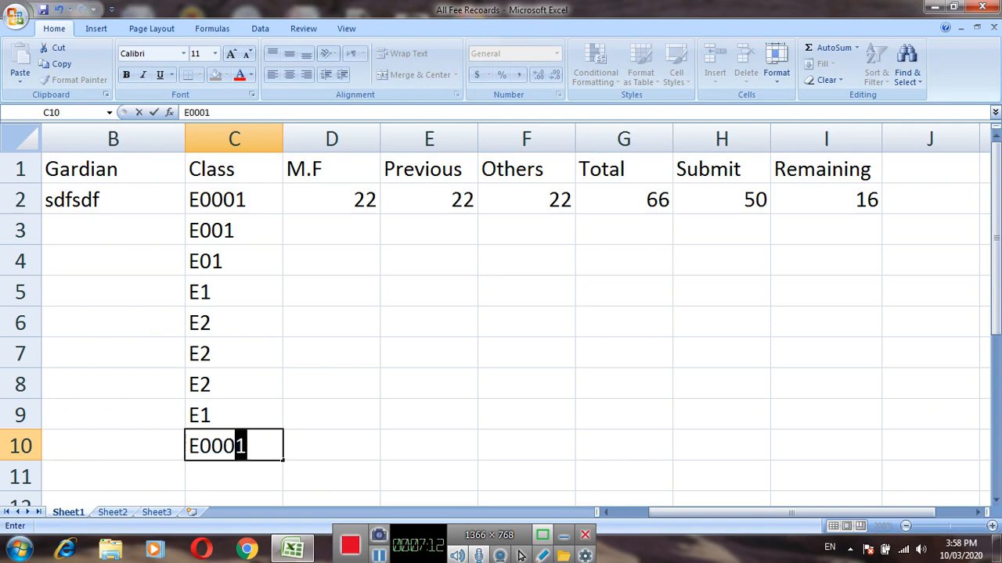
type("1")
left_click(332, 384)
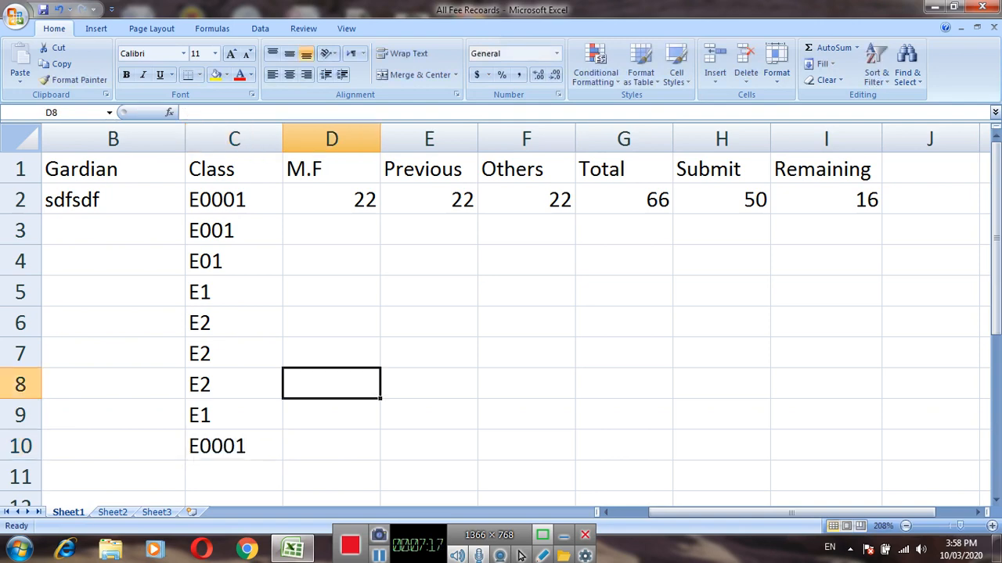
Fill Students and Gardian with placeholder text: dfff and hjfhj in row 3, dfgdg and sdfdg in row 4.
left_click(113, 230)
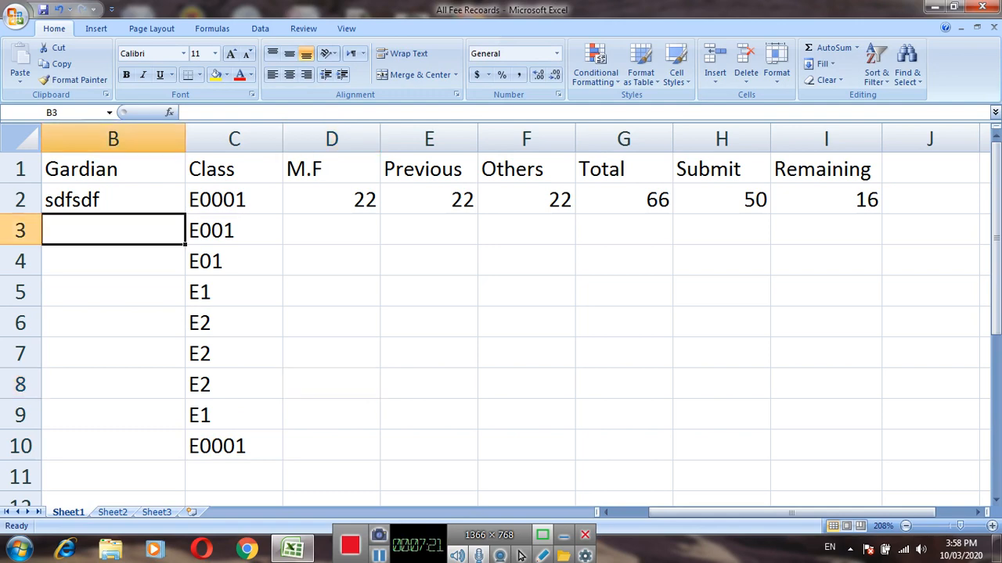
key("Left")
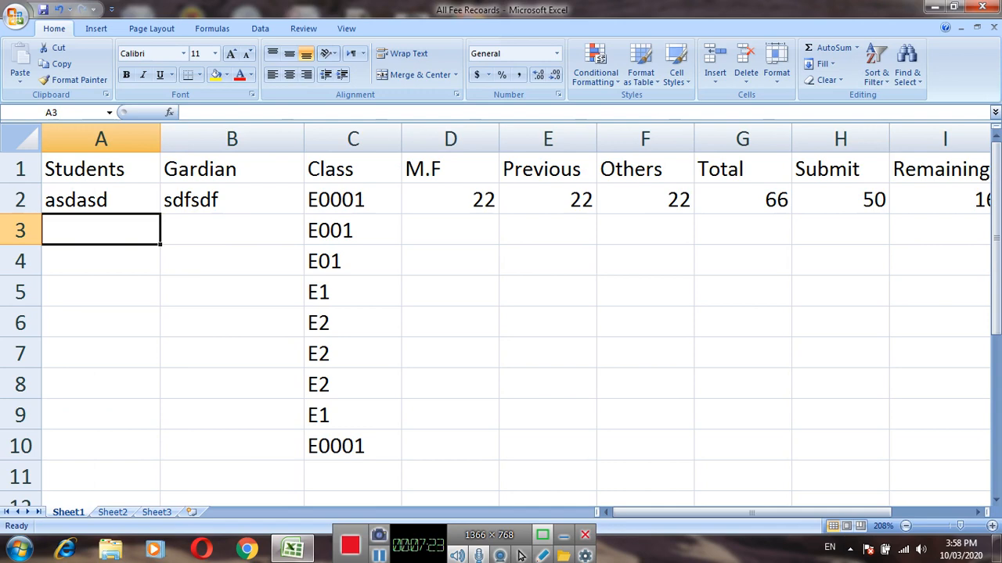
type("dfff")
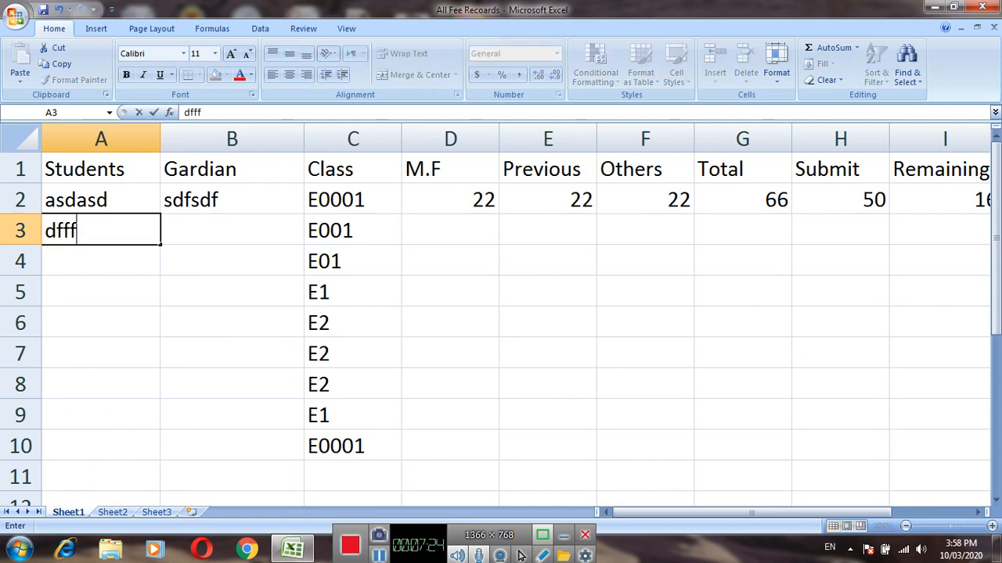
key("Tab")
type("hjfhj")
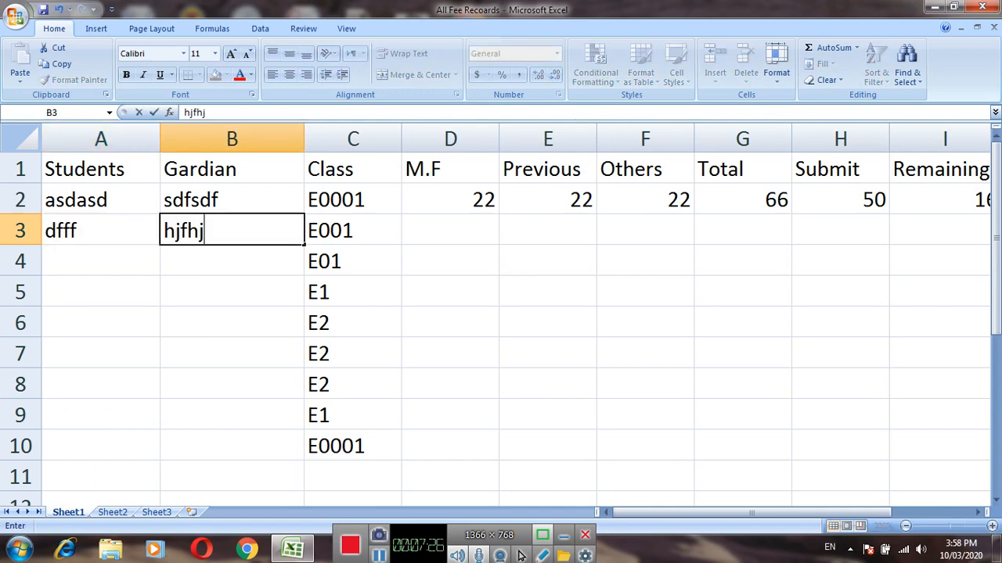
key("Return")
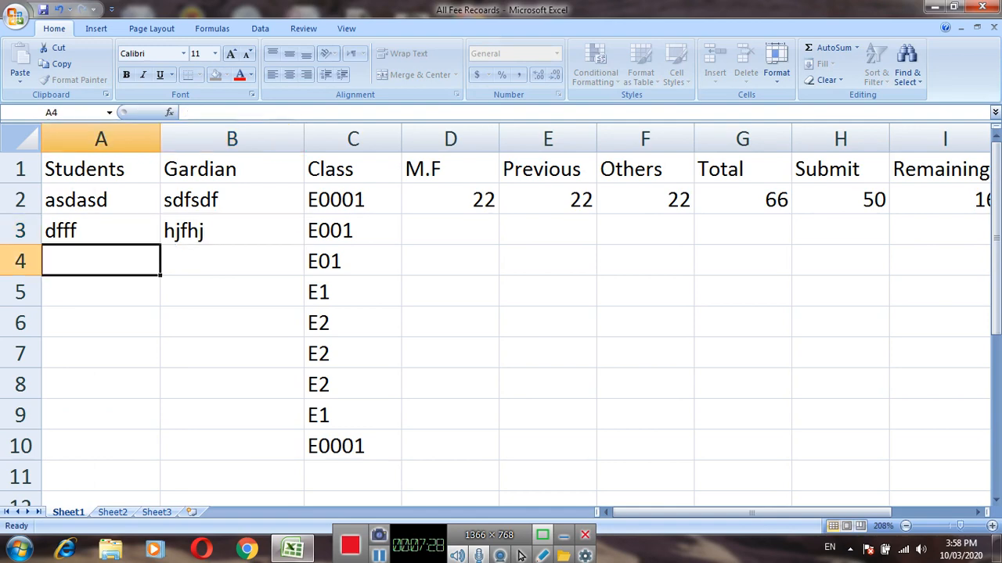
type("dfgdg")
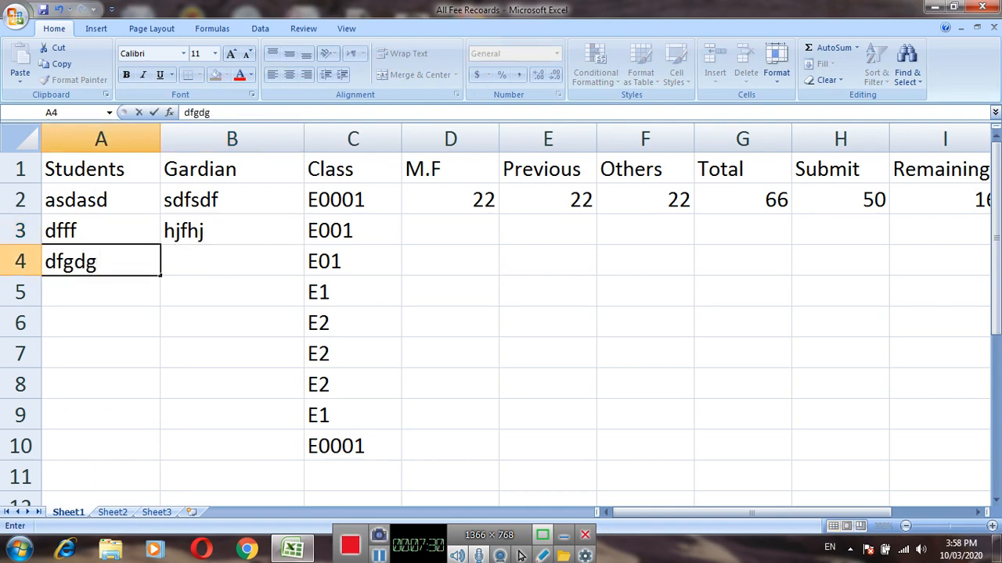
key("Tab")
type("sdfdg")
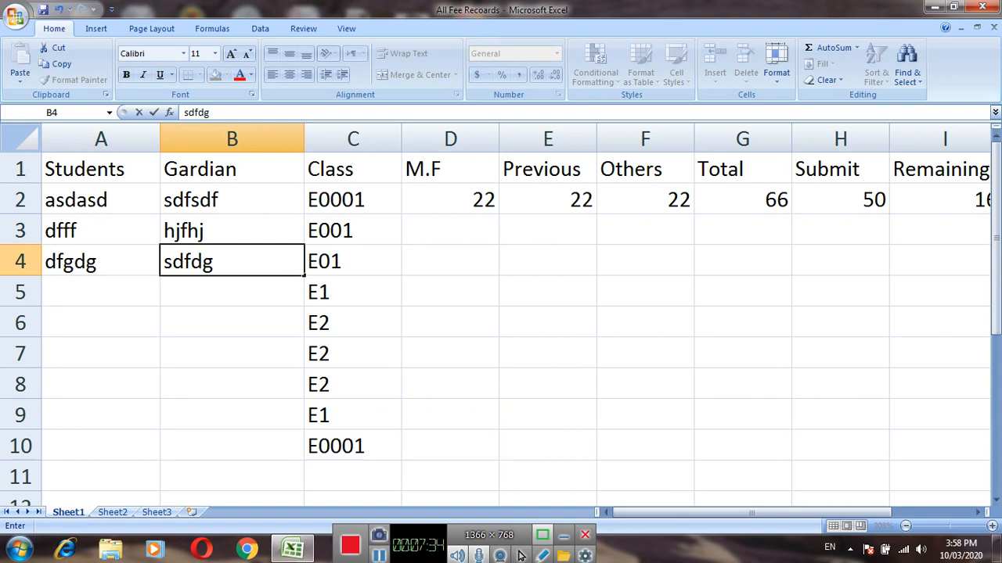
key("Return")
Enter placeholder student and guardian text dfsfdfg and dfdfgdgfg in row 5, and sdfgdfg and sdfgdfgf in row 6.
type("dfsfdfg")
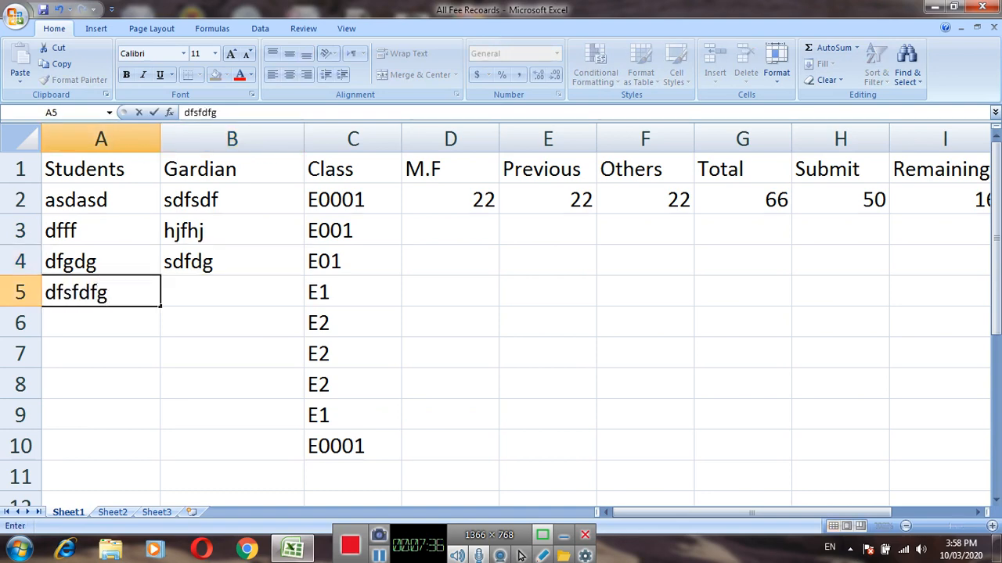
key("Tab")
type("dfdfgdgfg")
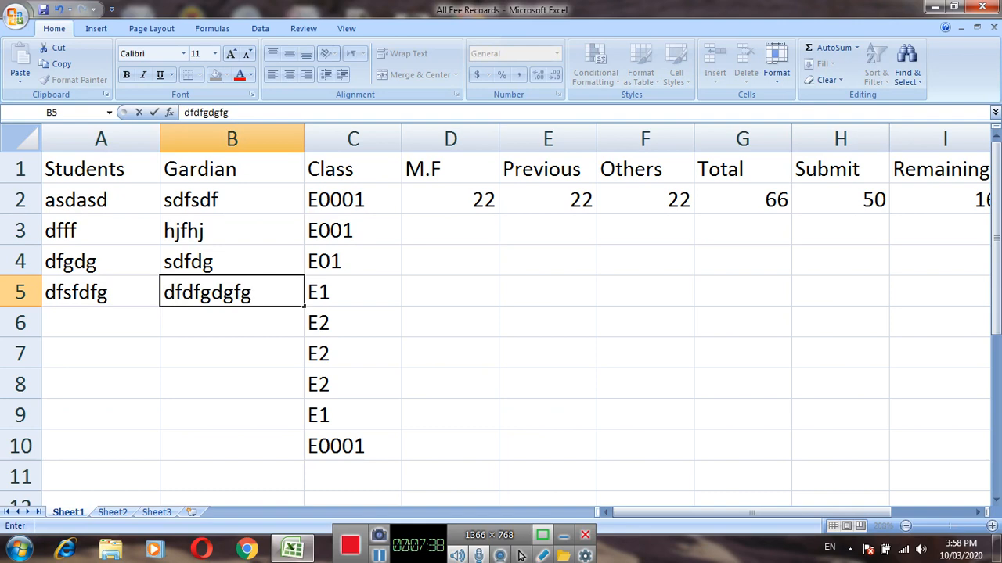
key("Return")
type("sdfgdfg")
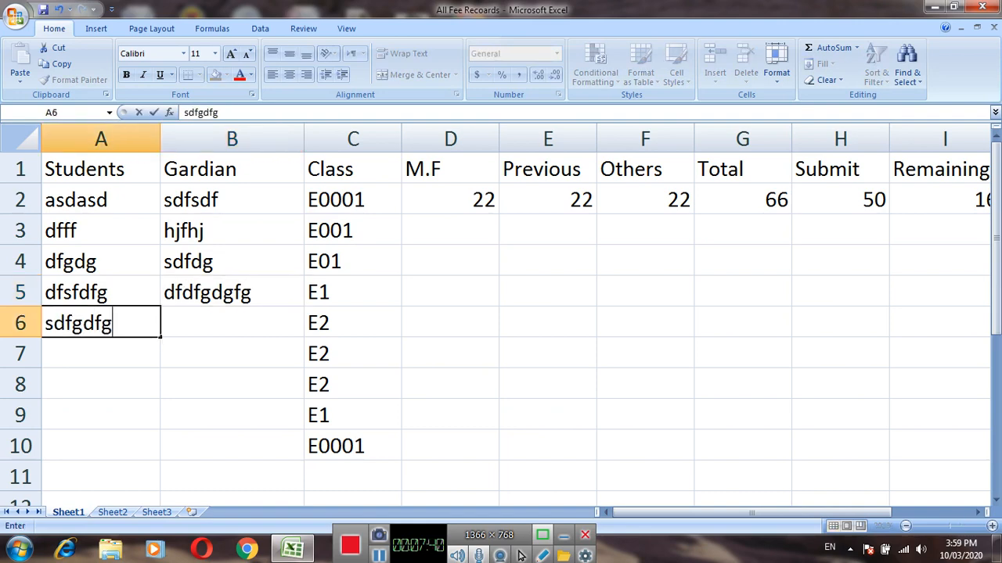
key("Tab")
type("sdfgdfgf")
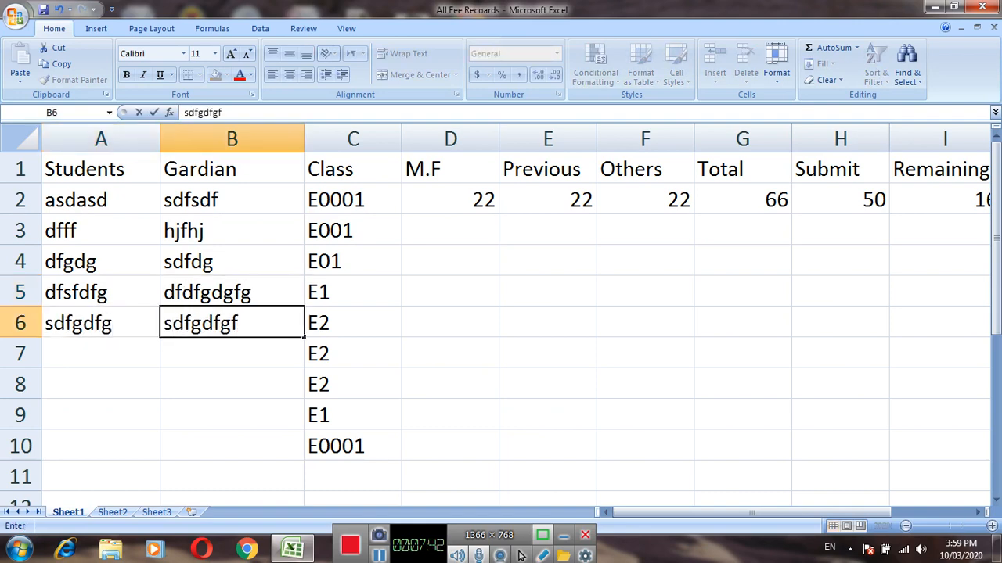
key("Return")
Enter placeholder student and guardian text dfgg and sdfgdfgf in row 7, and sdfgdfg and dfg in row 8.
type("dfgg")
key("Tab")
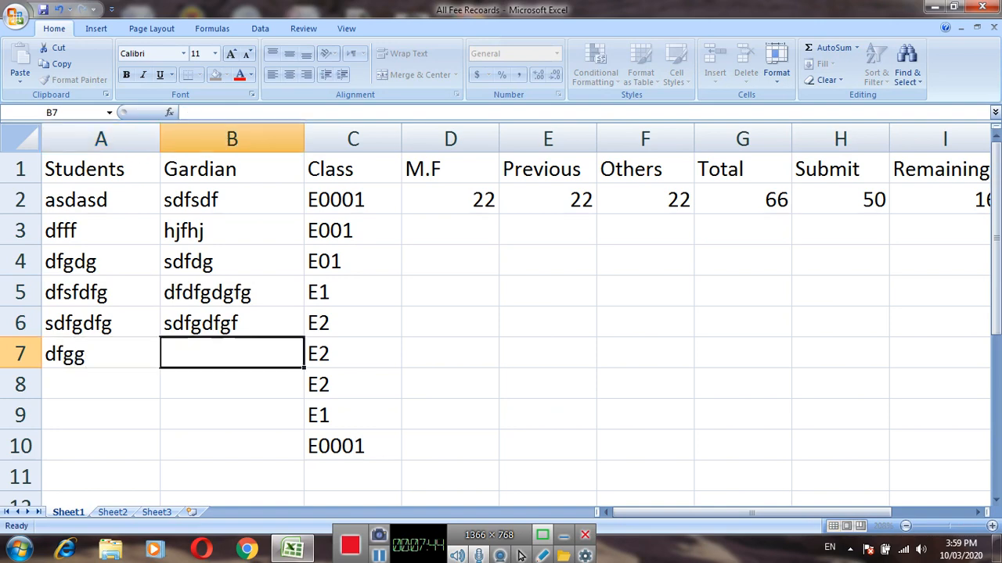
type("sdfgdfgf")
key("Return")
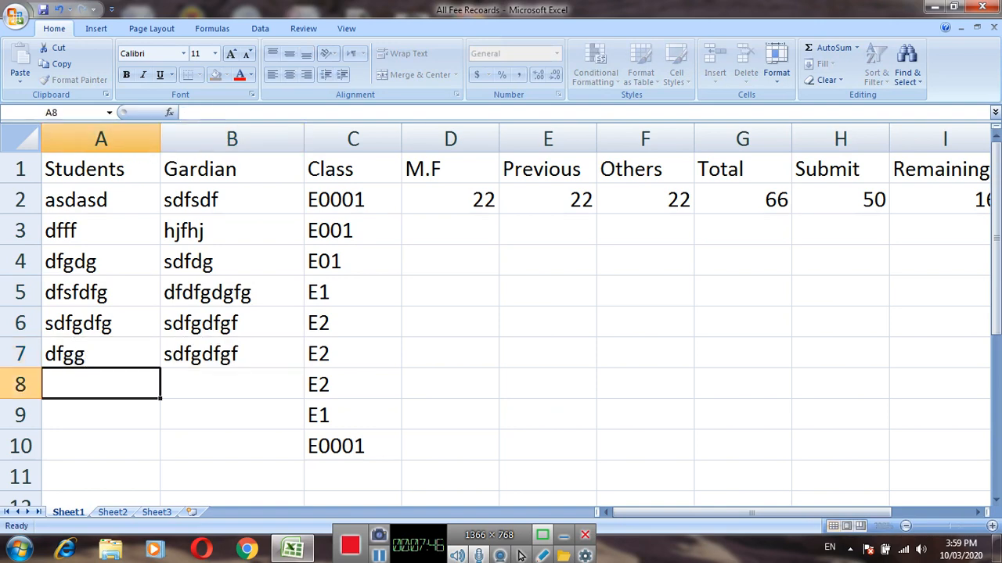
type("sdfgdf")
key("Tab")
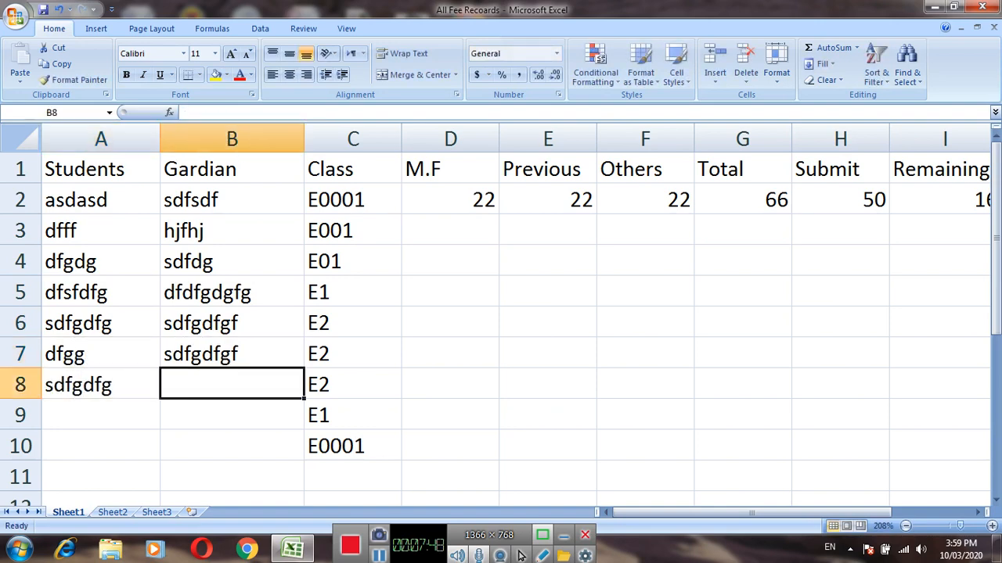
type("dfg")
key("Return")
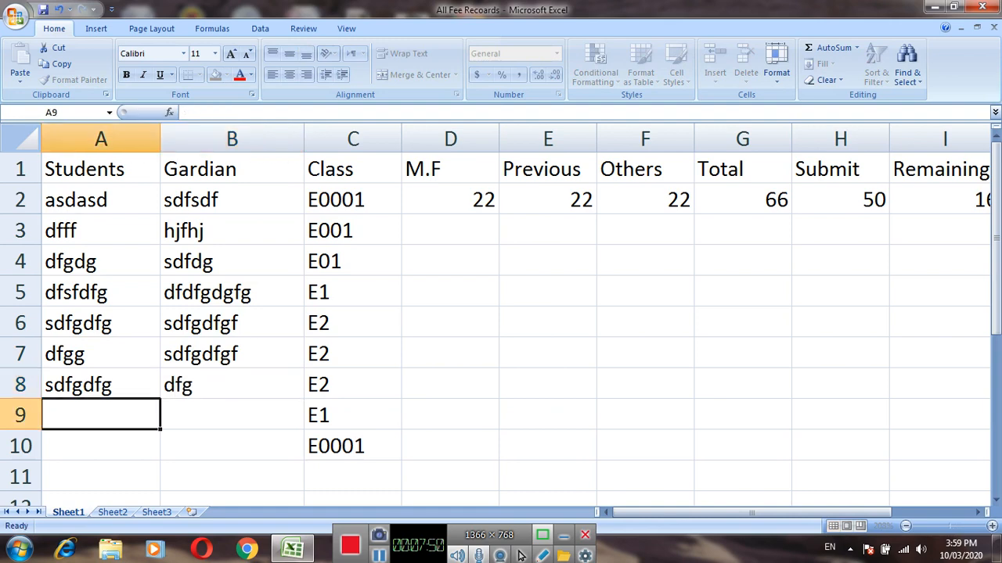
Enter placeholder student and guardian text dfgrddg and sdfgg in row 9, and dfggdf and fggdfg in row 10.
type("dfgrddg")
key("Tab")
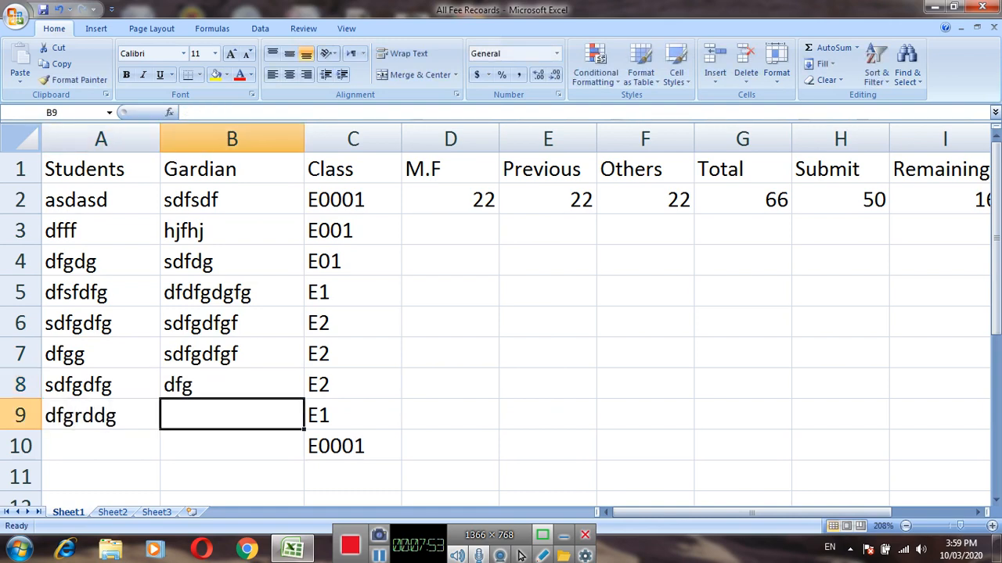
type("sdfgg")
key("Return")
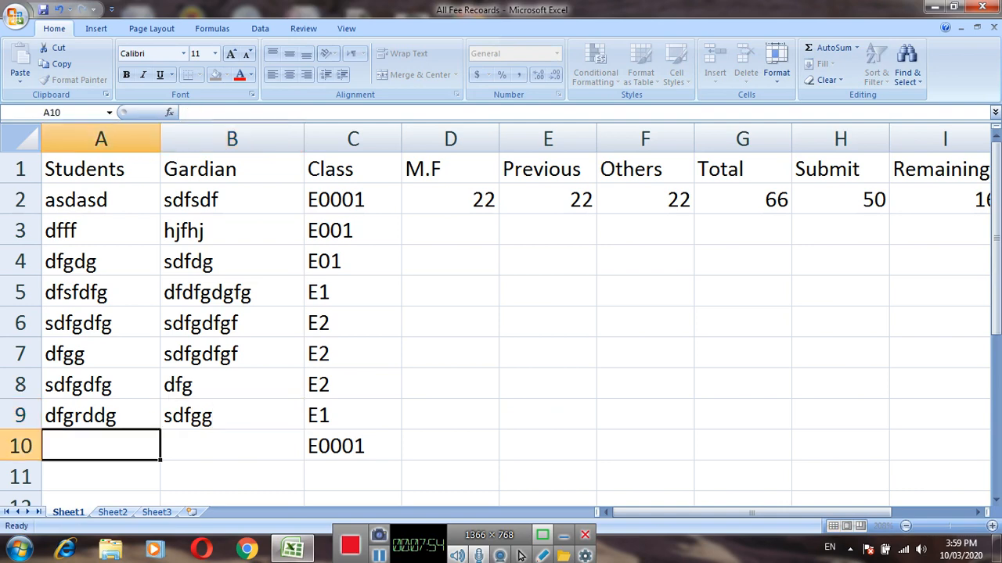
type("dfggdf")
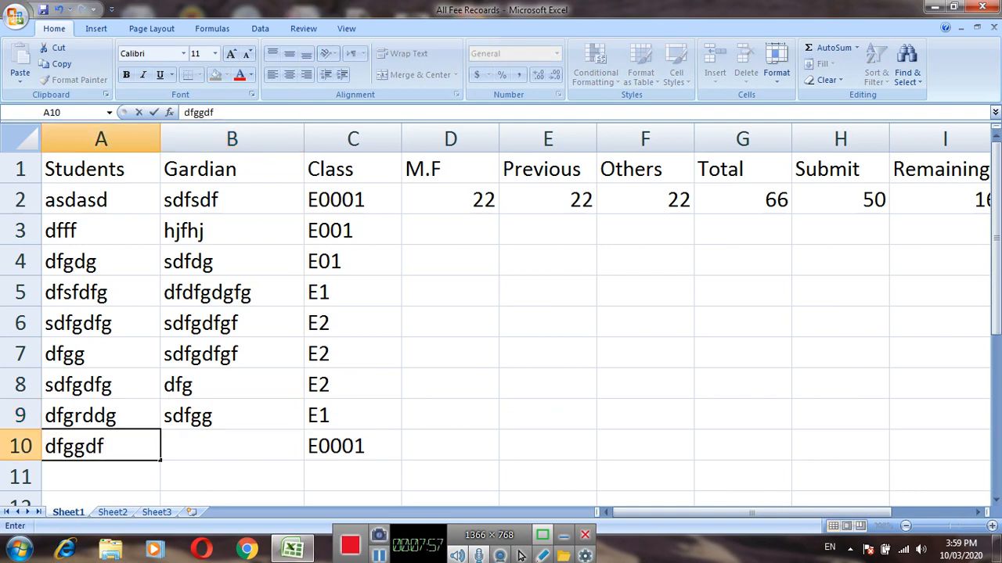
key("Tab")
type("fggdfg")
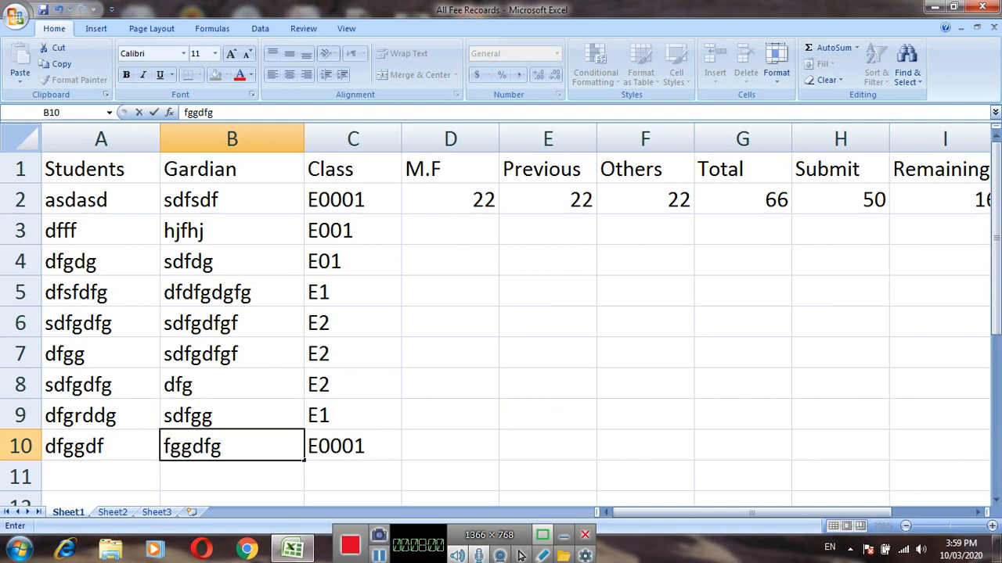
left_click(450, 384)
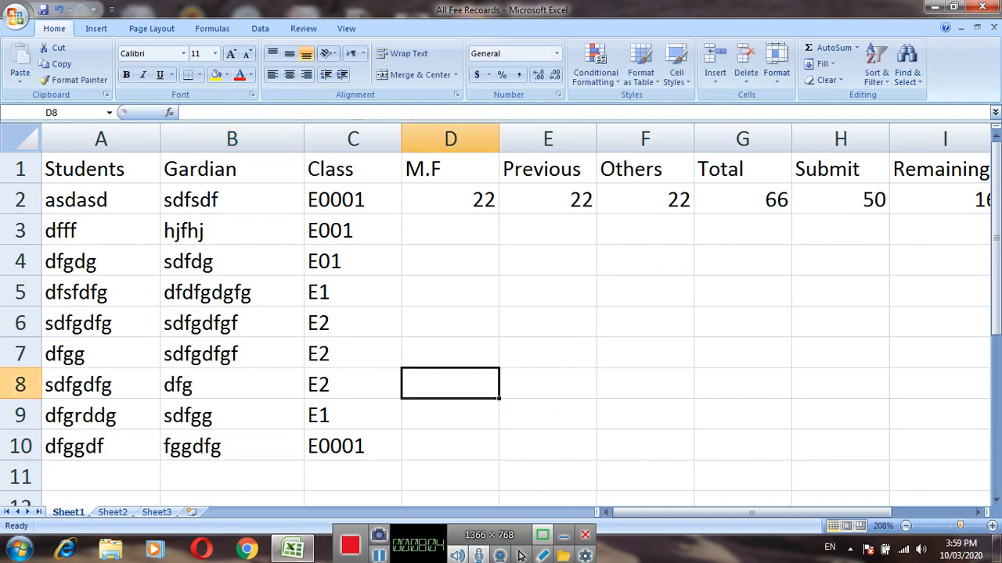
Enter the sample amount 44 under M.F, Previous and Others in row 3.
left_click_drag(960, 526, 954, 526)
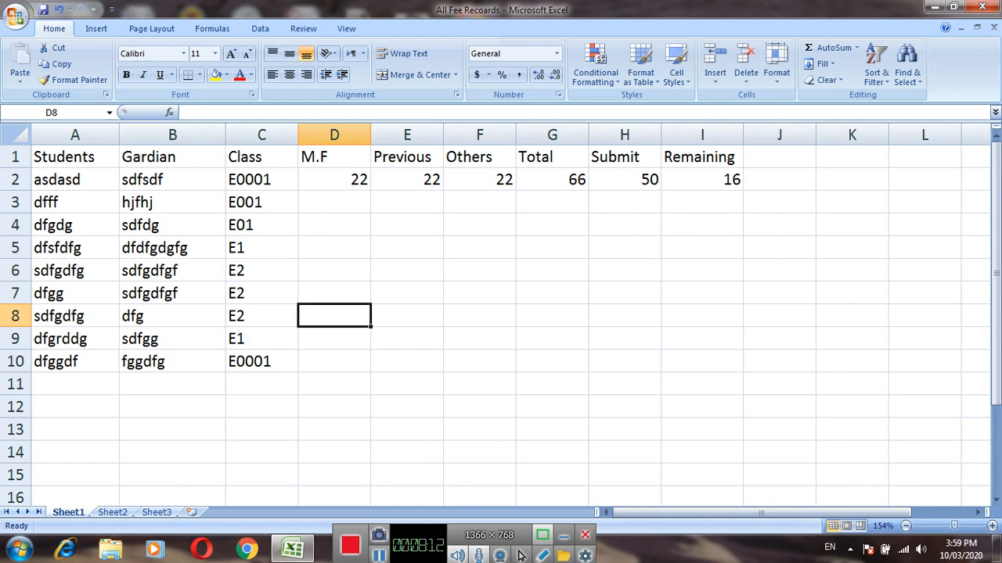
key("Up")
key("Up")
key("Up")
key("Up")
key("Up")
type("44")
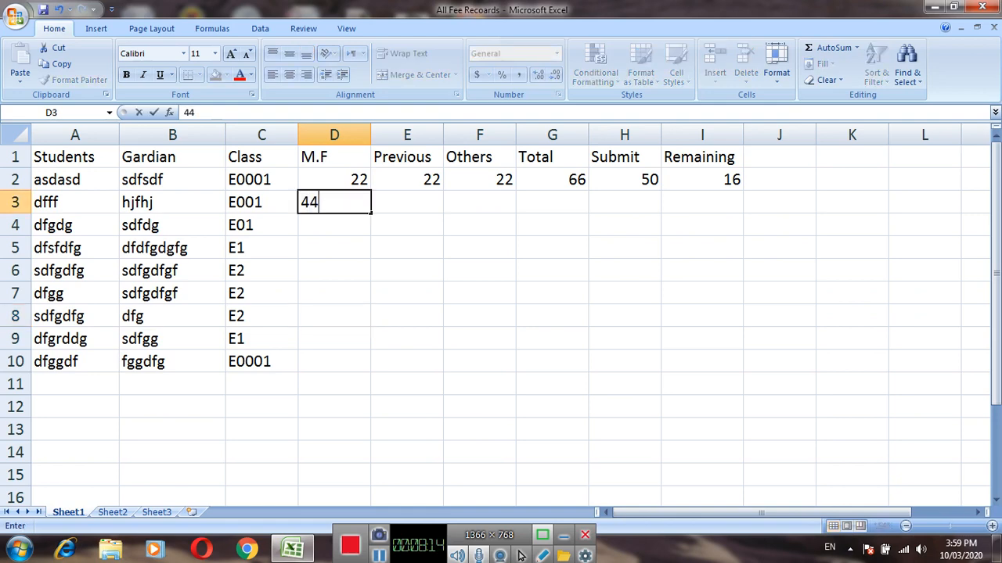
key("Tab")
type("44")
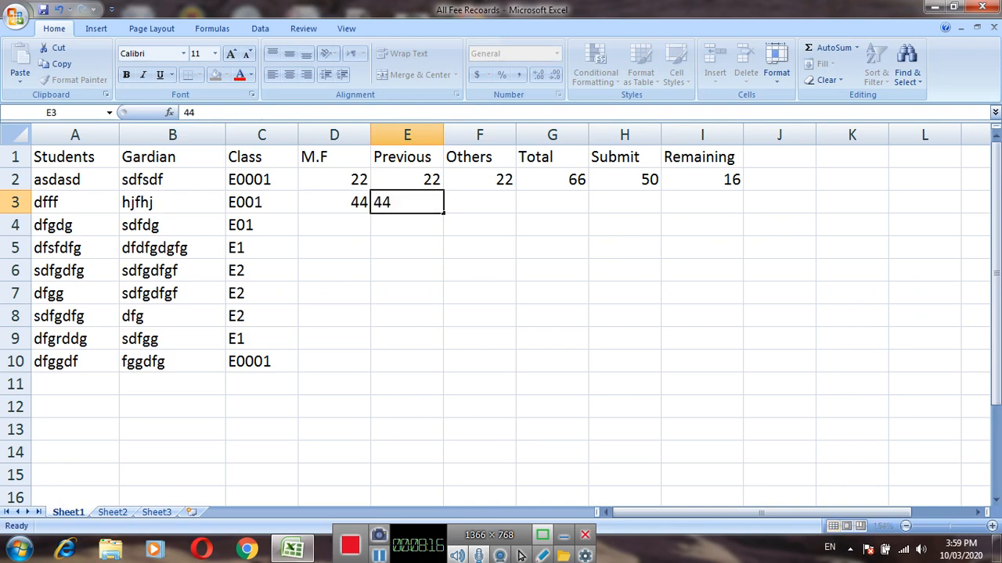
key("Tab")
type("44")
key("Tab")
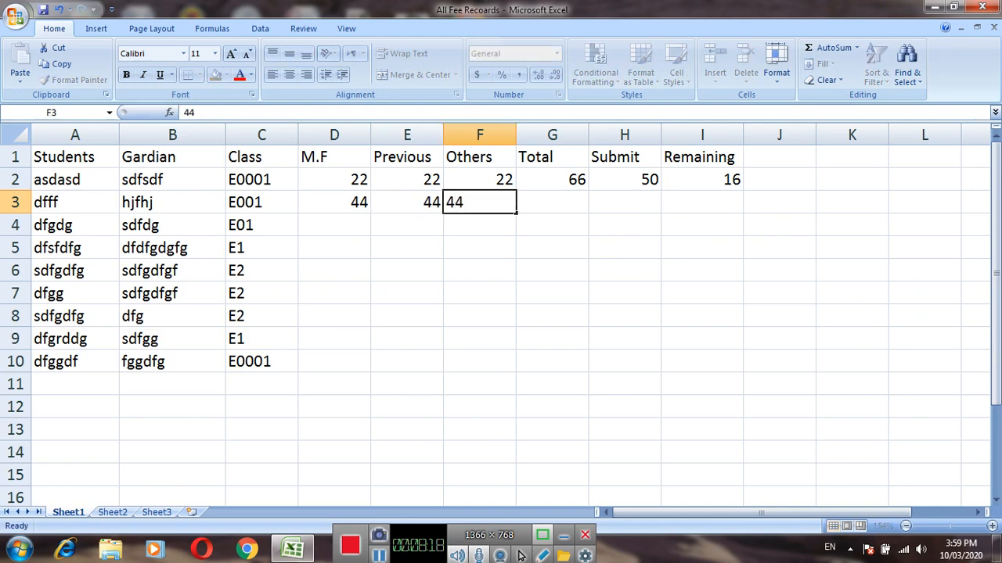
key("Tab")
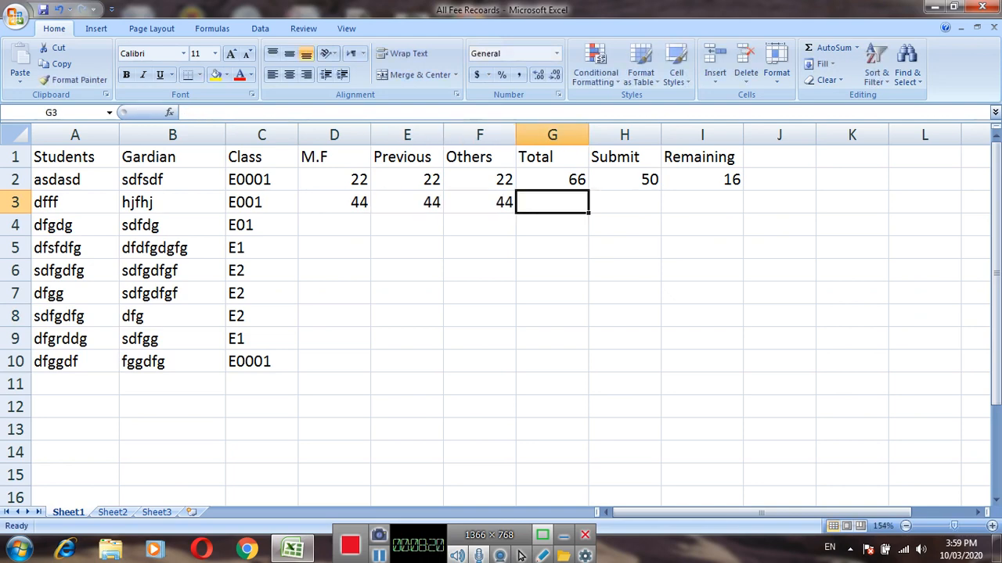
key("Right")
key("Left")
key("Left")
key("Left")
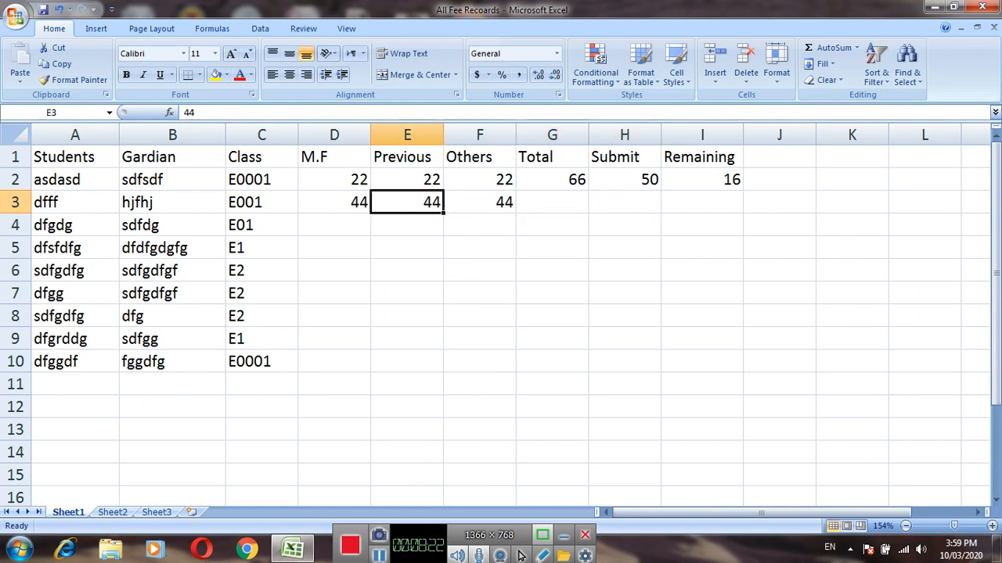
Enter the sample amount 55 under M.F, Previous and Others in row 4.
key("Down")
key("Left")
type("55")
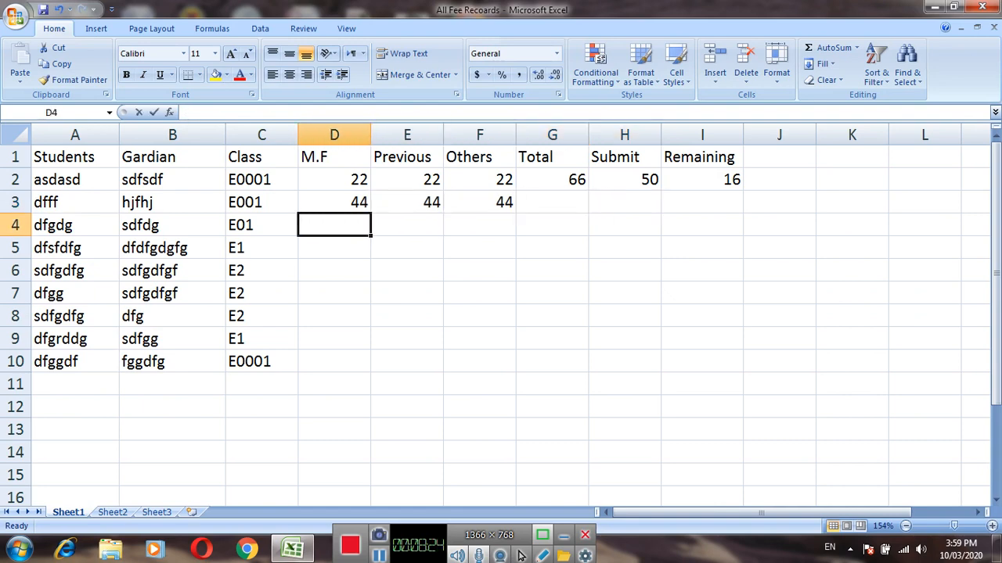
key("Return")
key("Right")
key("Up")
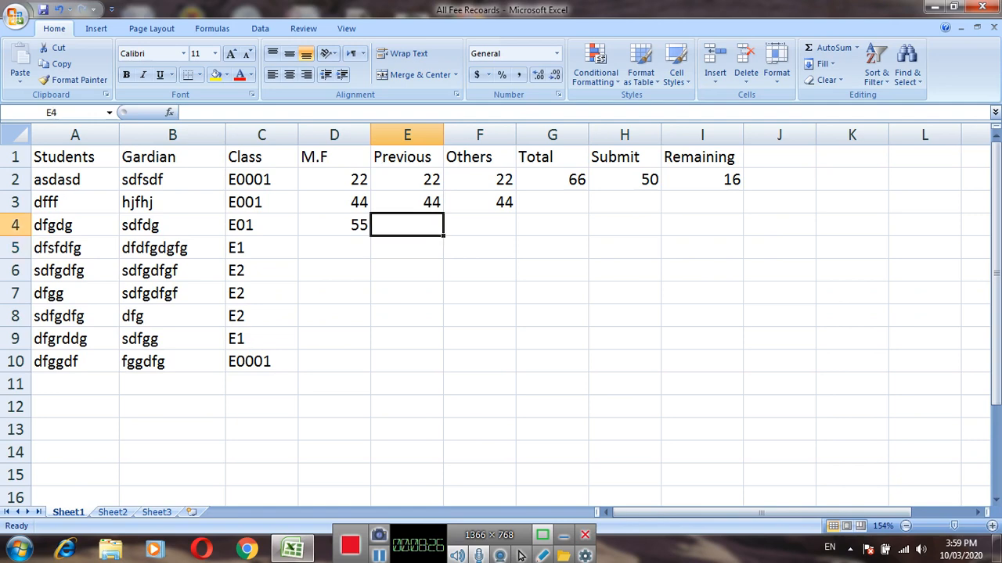
type("55")
key("Right")
type("55")
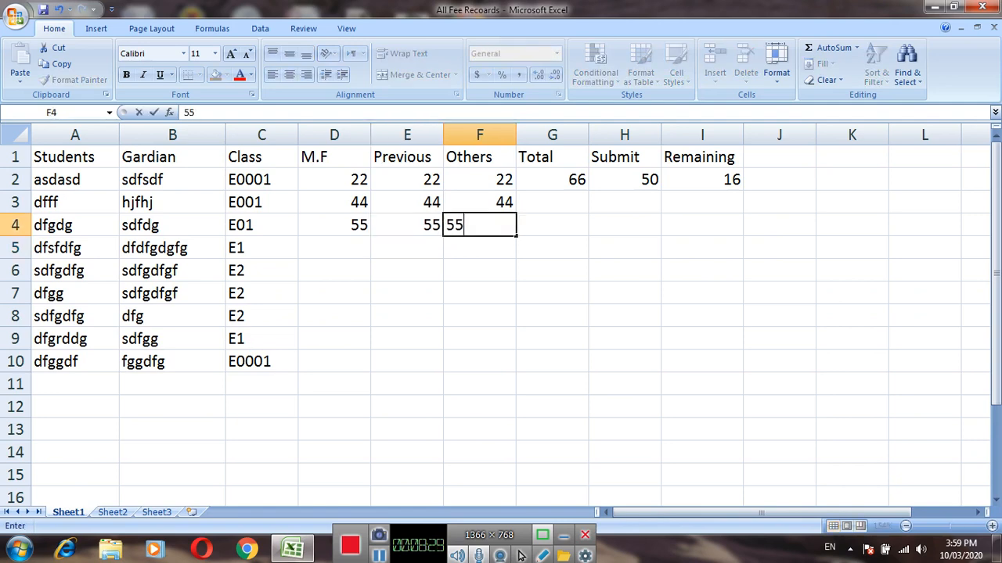
key("Return")
Enter the row 5 amounts: 44 under M.F, 33 under Previous and 55 under Others.
key("Left")
key("Left")
type("44")
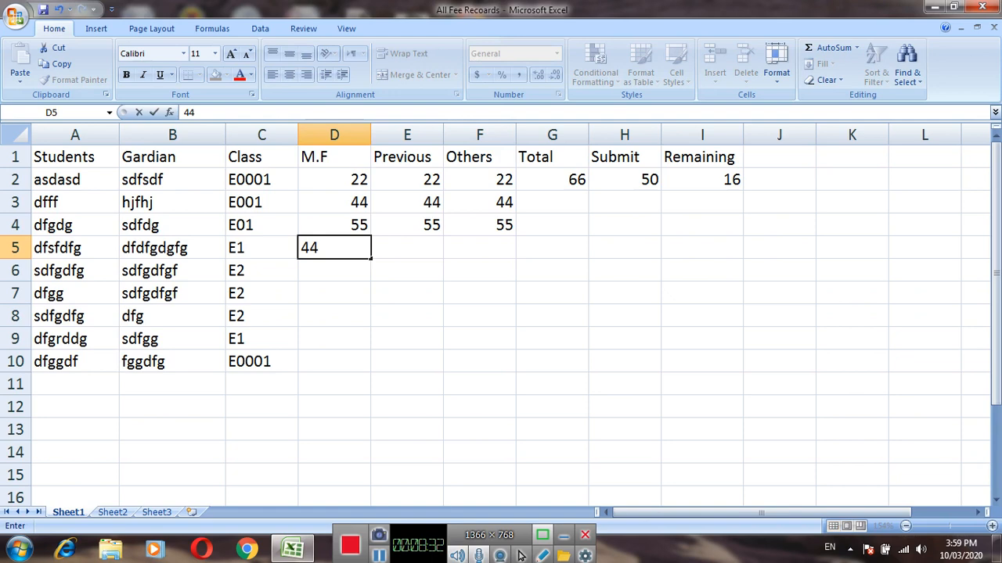
key("Right")
type("33")
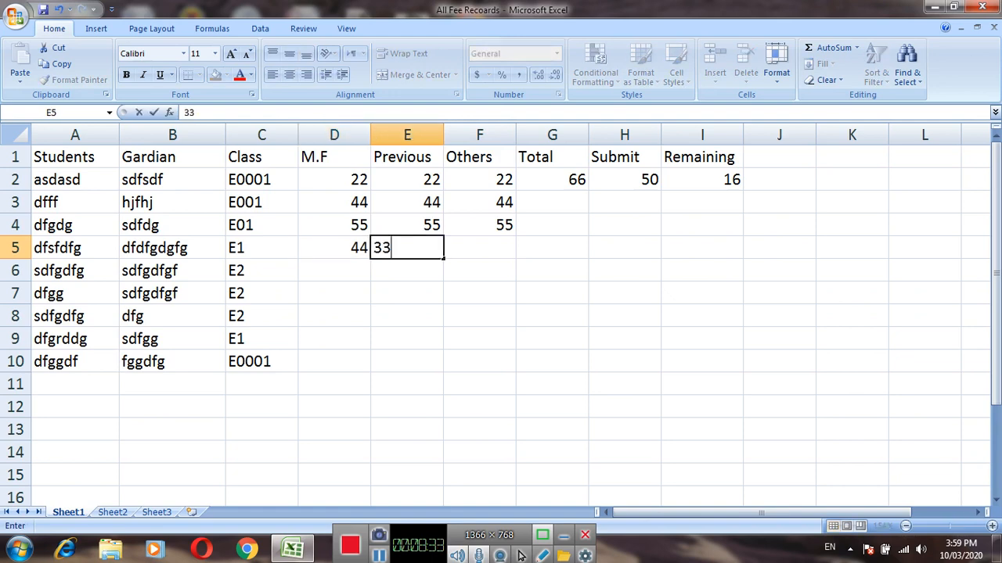
key("Right")
type("55")
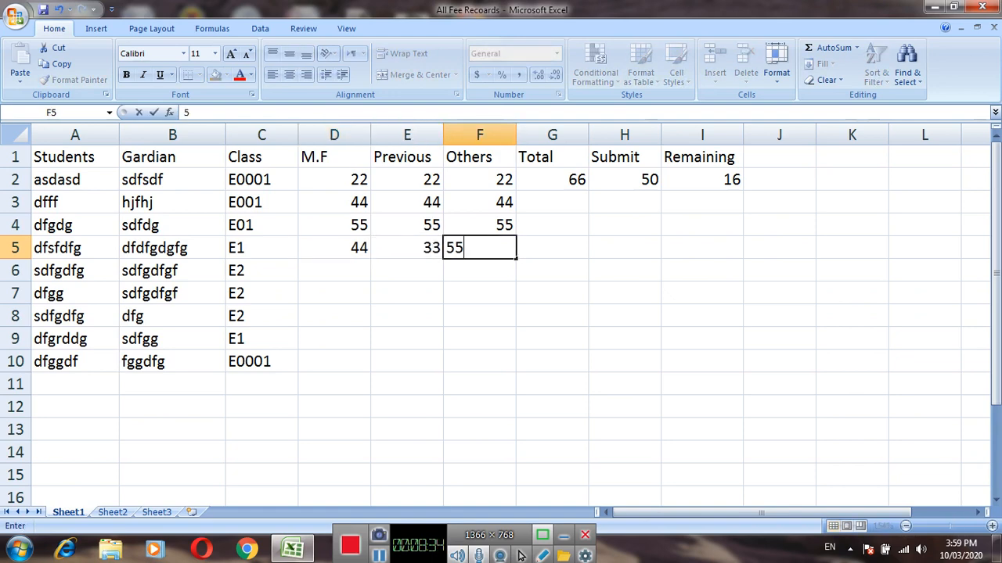
key("Return")
Enter the row 6 amounts: 56 under M.F, 77 under Previous and 44 under Others.
key("Left")
key("Left")
type("56")
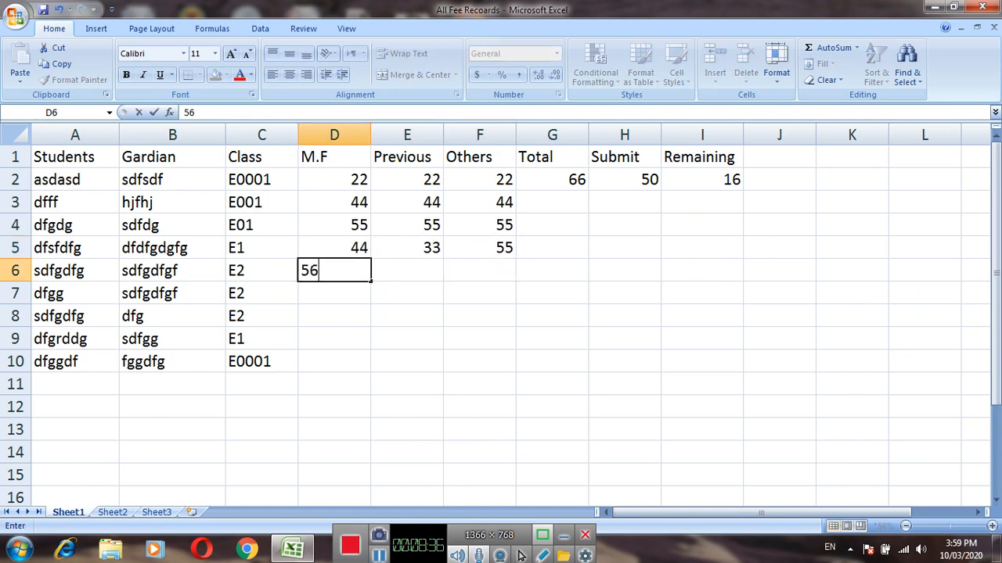
key("Right")
type("77")
key("Right")
type("4")
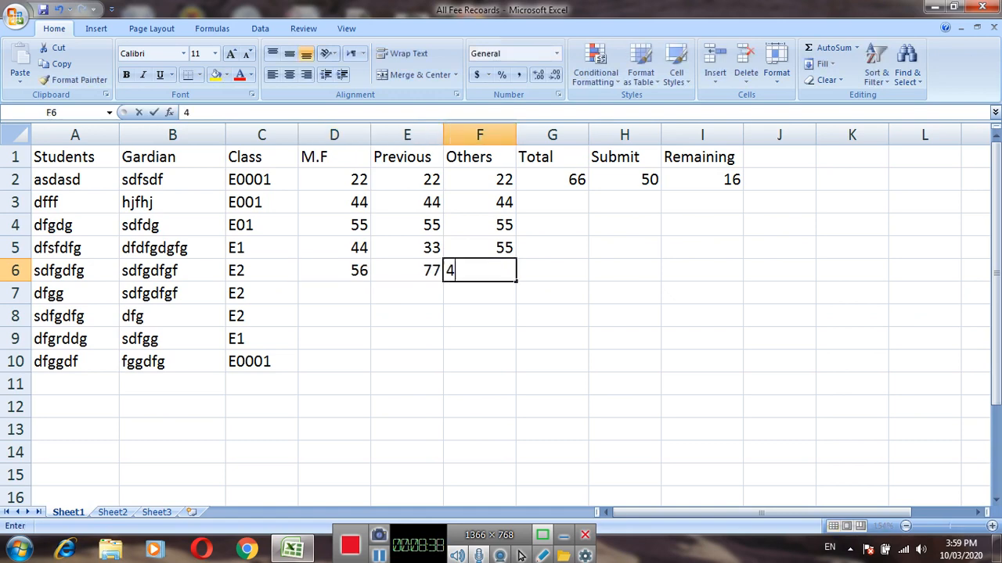
type("4")
key("Right")
Enter the row 7 amounts: 445 under M.F, 456 under Previous and 33 under Others.
key("Left")
key("Left")
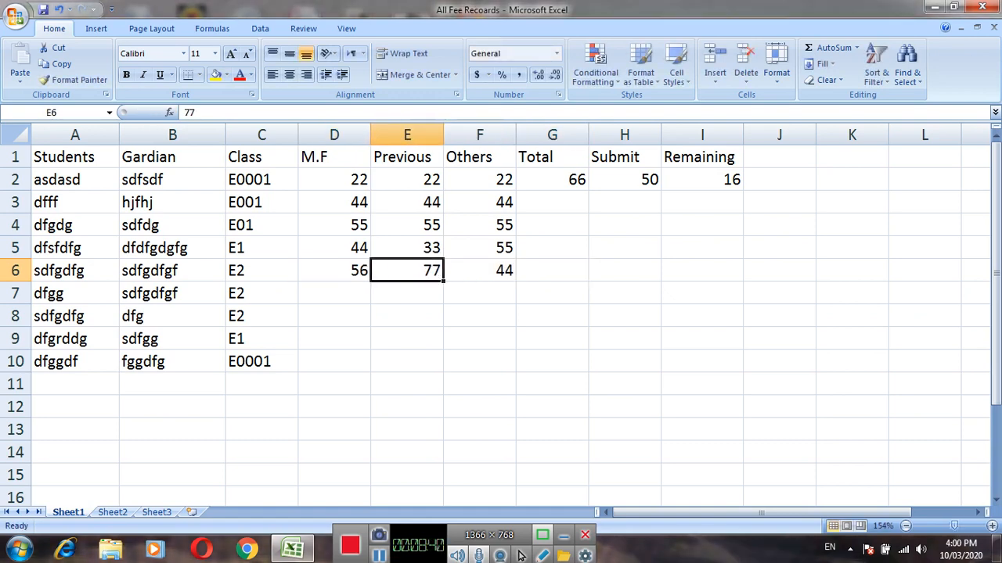
key("Return")
key("Left")
type("445")
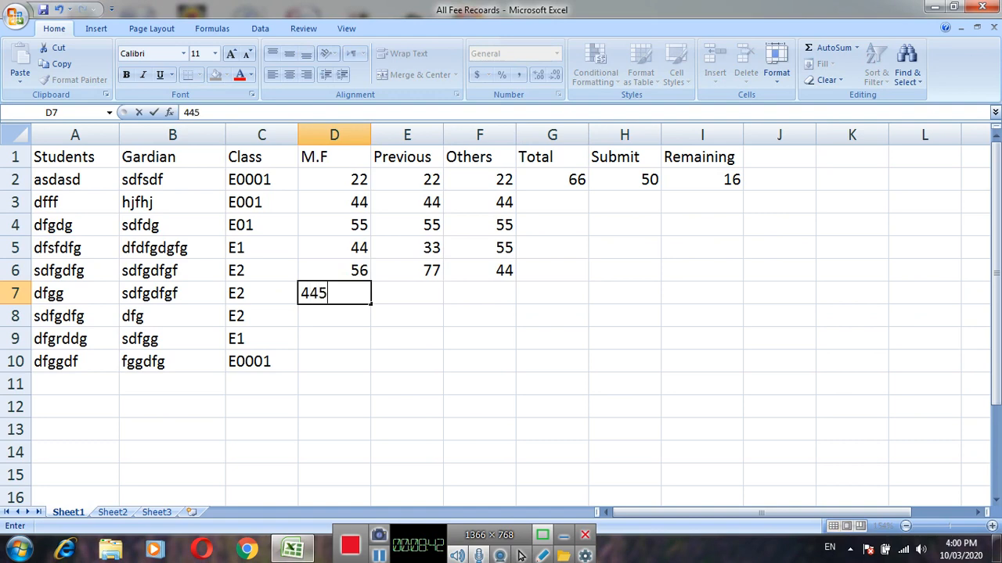
key("Right")
type("456")
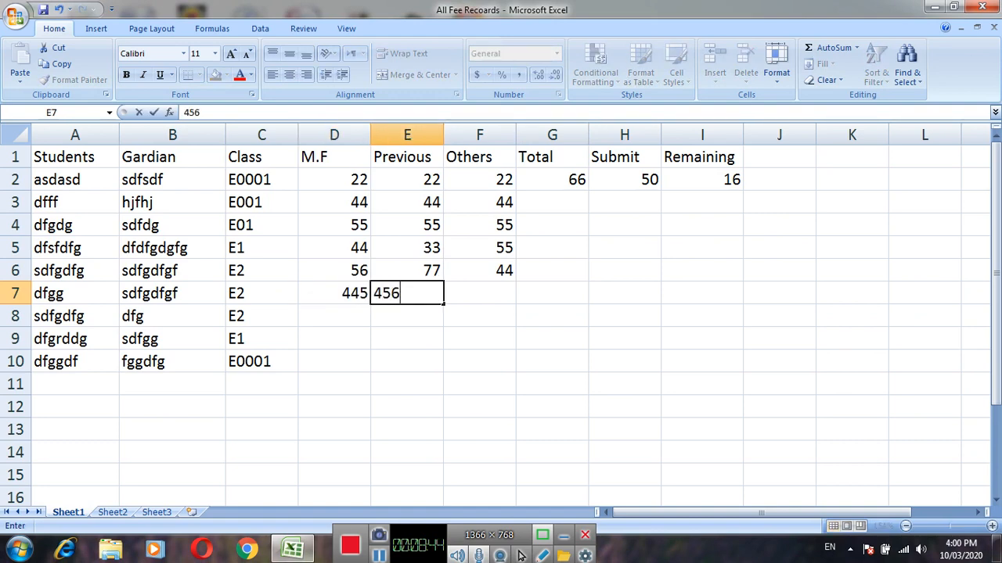
key("Right")
type("33")
key("Right")
Enter the row 8 amounts: 222 under M.F, 34 under Previous and 45 under Others.
key("Left")
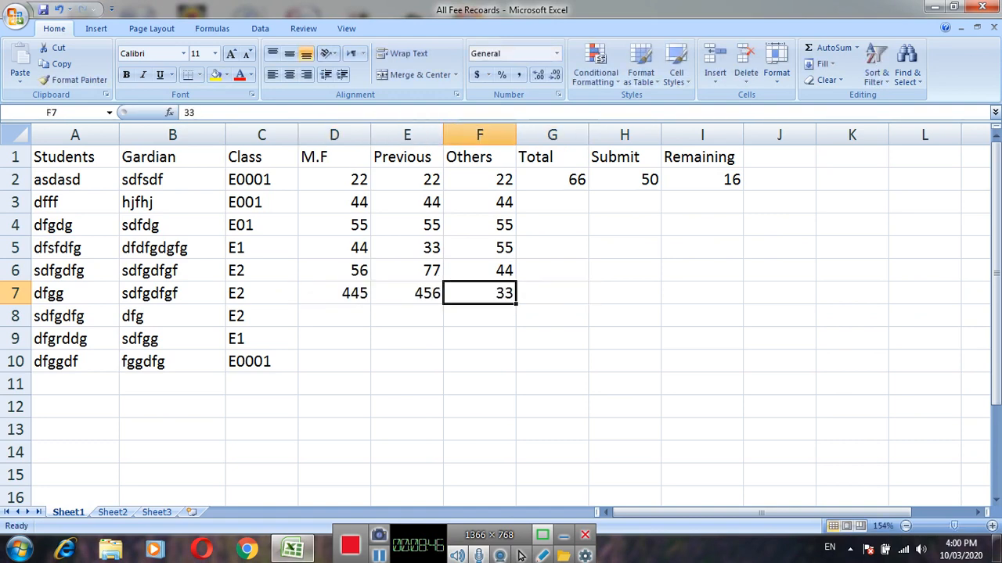
key("Down")
key("Left")
key("Left")
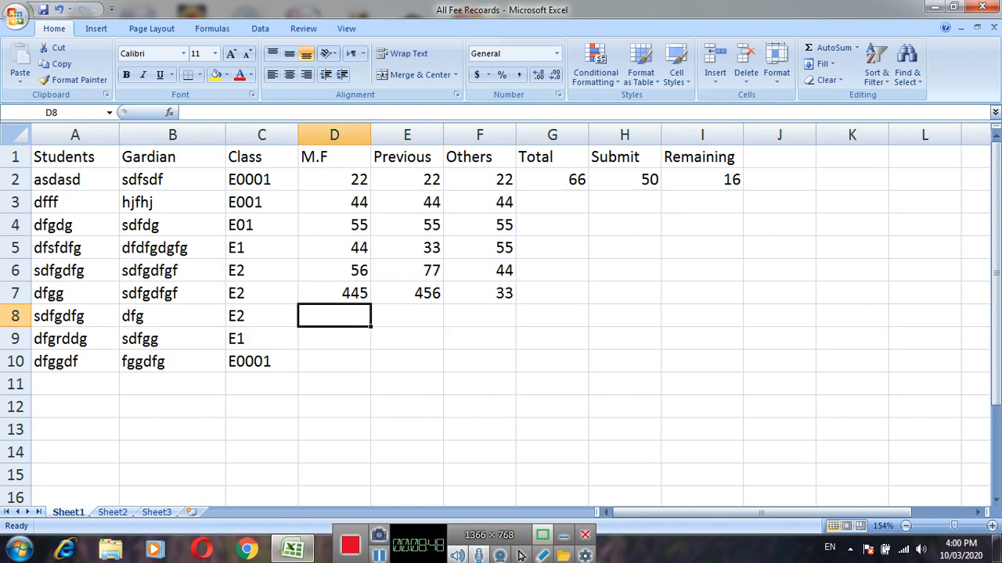
type("222")
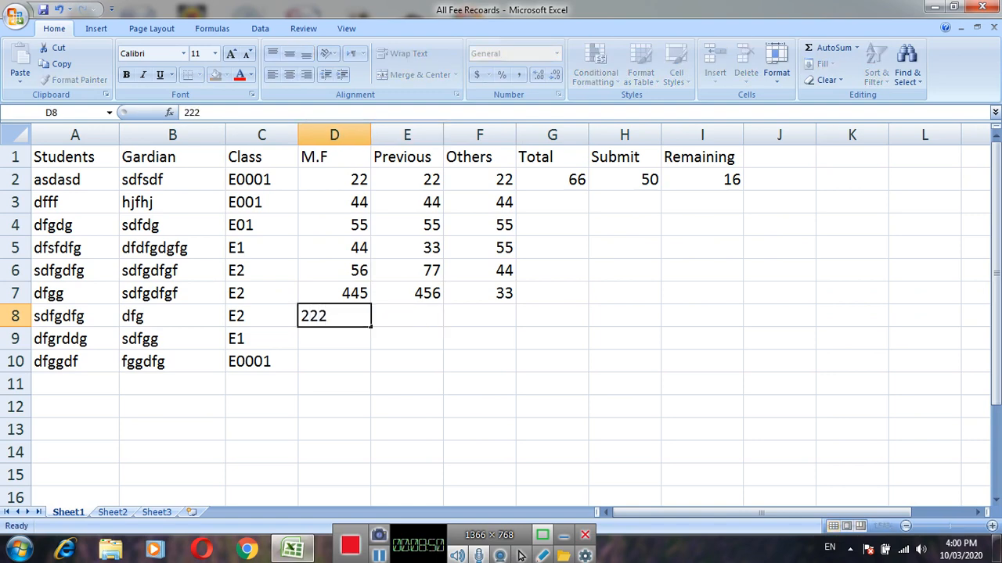
key("Right")
type("34")
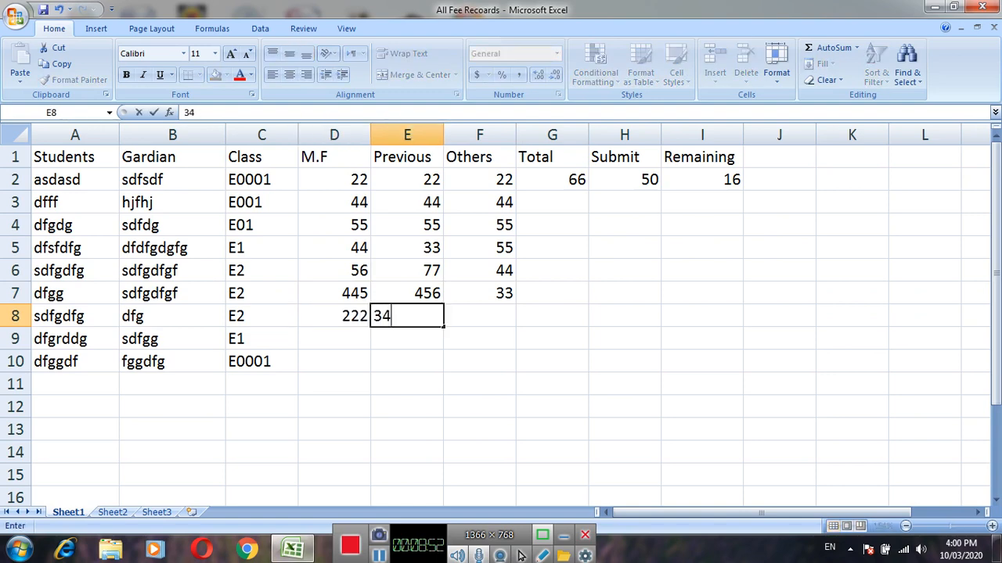
key("Right")
type("45")
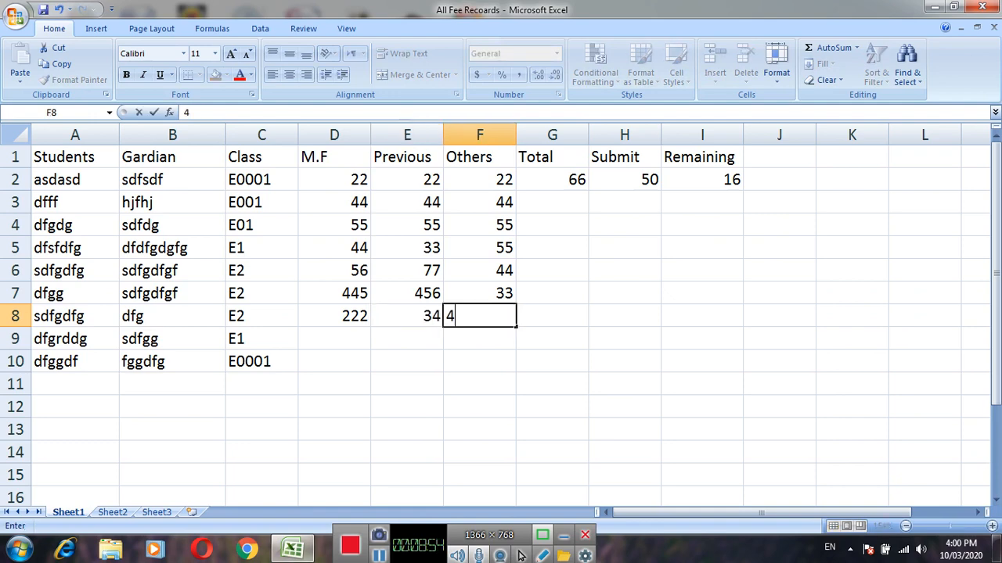
key("Return")
Enter the row 9 amounts: 23 under M.F, 45 under Previous and 23 under Others.
key("Left")
key("Left")
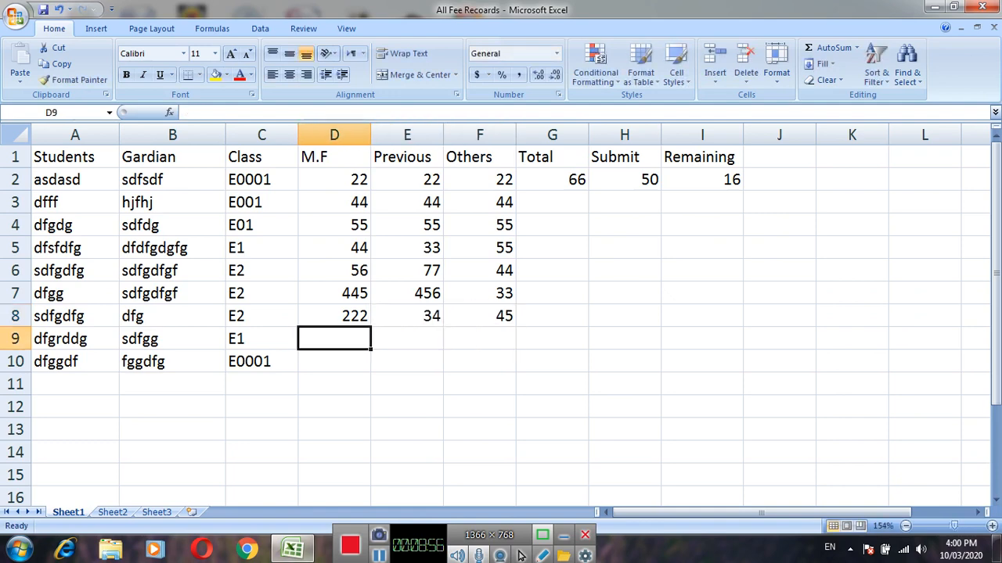
type("23")
key("Right")
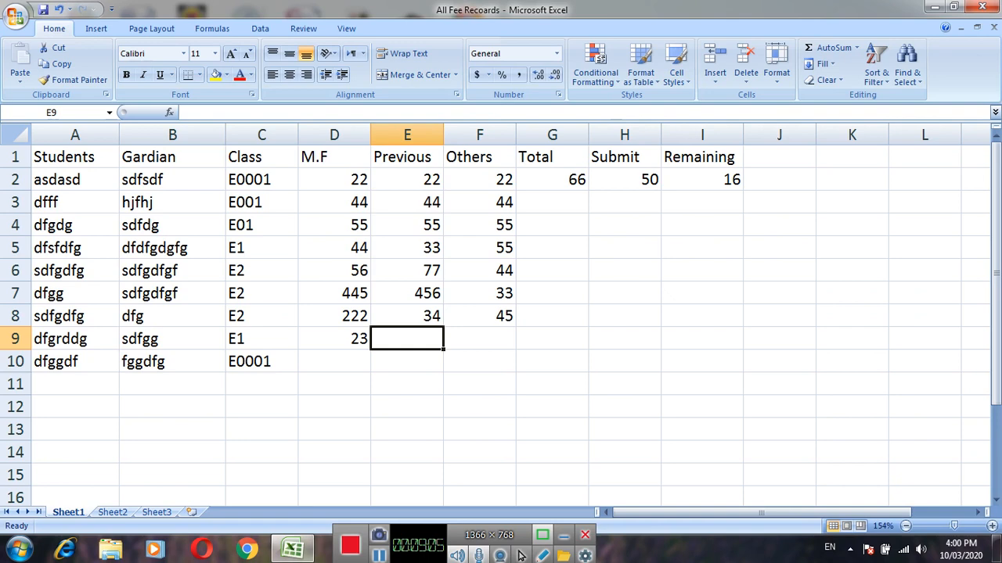
type("45")
key("Tab")
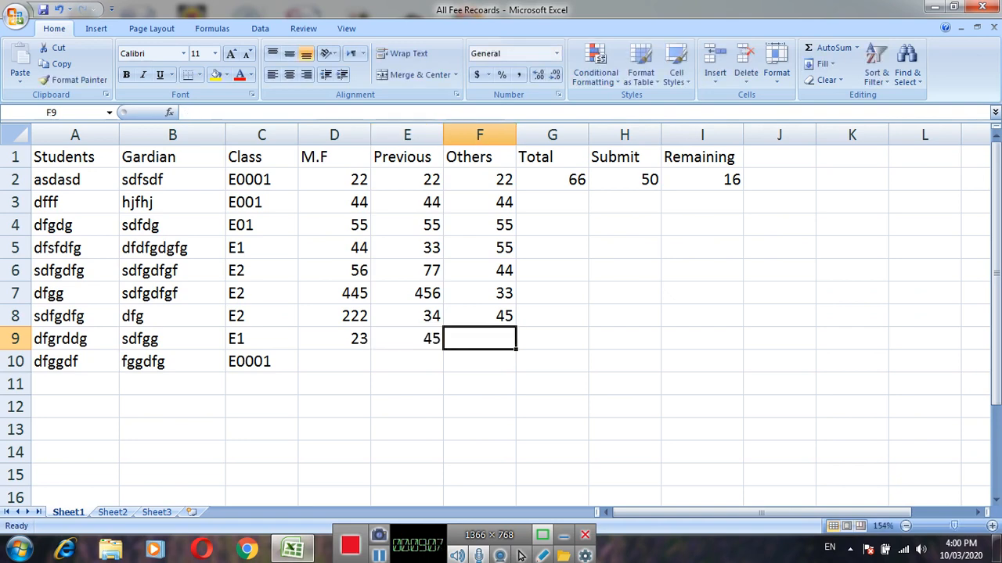
type("23")
key("Return")
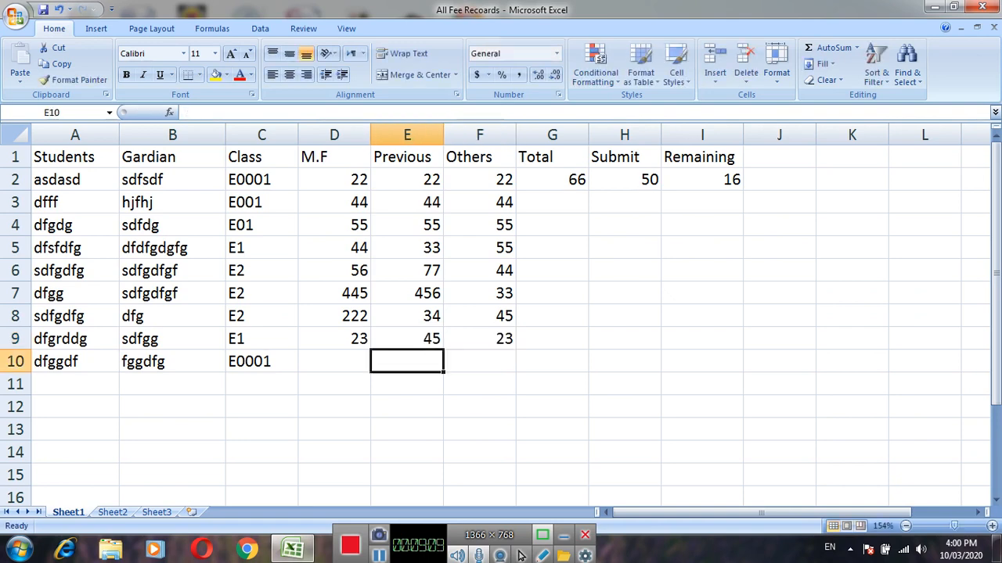
Enter the row 10 amounts: 45 under M.F, 78 under Previous and 88 under Others.
key("Left")
type("45")
key("Tab")
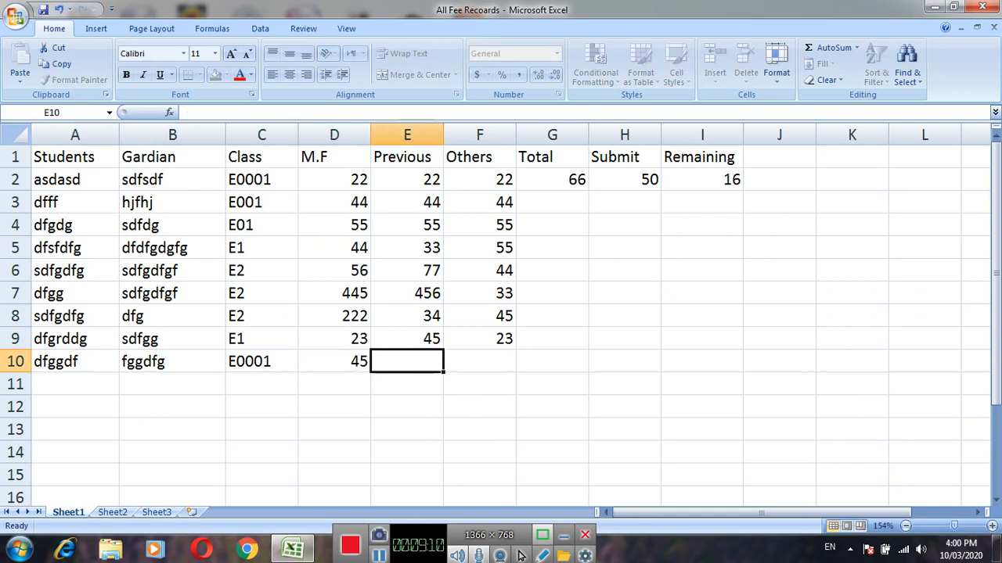
type("78")
key("Tab")
type("88")
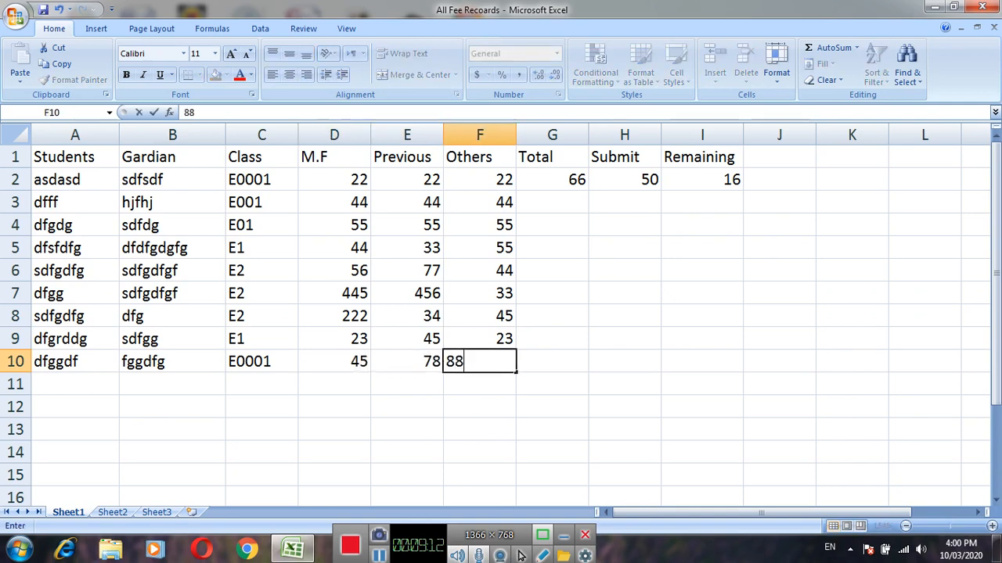
key("Left")
key("Left")
Center the contents of the entire M.F column (column D) horizontally.
key("Up")
key("Up")
key("Up")
key("Up")
key("Up")
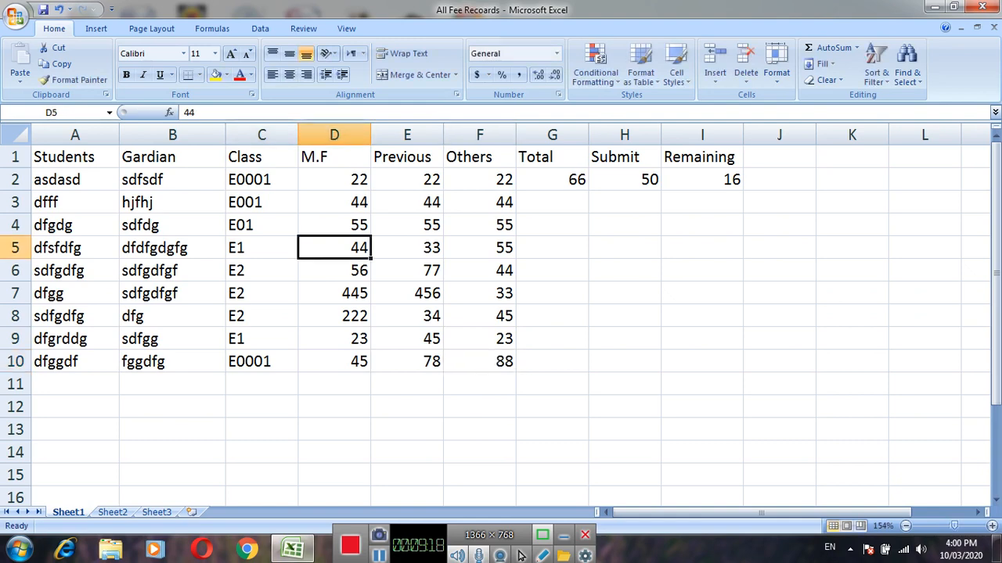
key("Up")
key("Up")
key("Up")
key("shift+Down")
key("shift+Down")
key("shift+Down")
key("shift+Down")
key("shift+Down")
key("shift+Down")
key("shift+Down")
key("shift+Down")
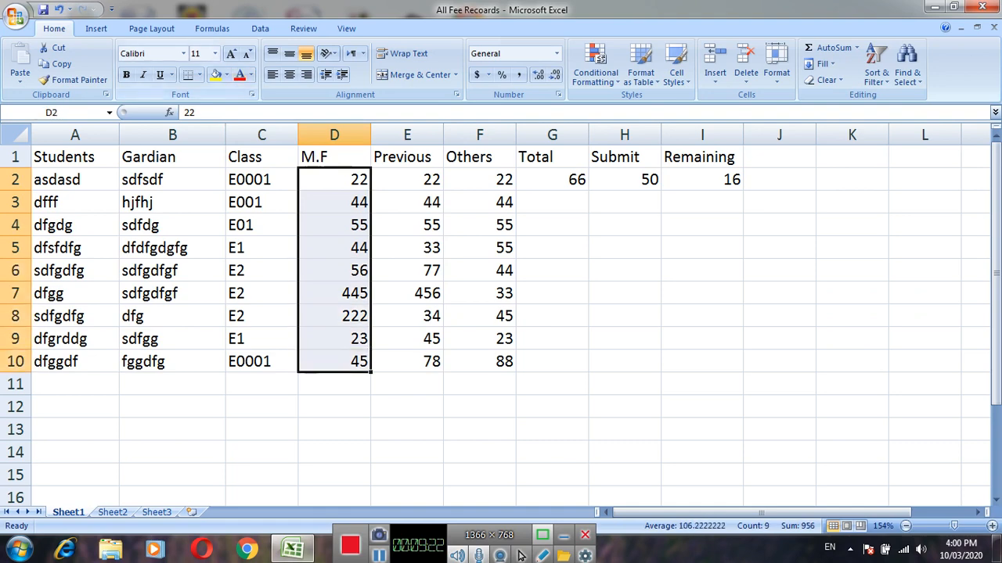
key("Up")
key("ctrl+space")
key("alt+h")
key("a")
key("c")
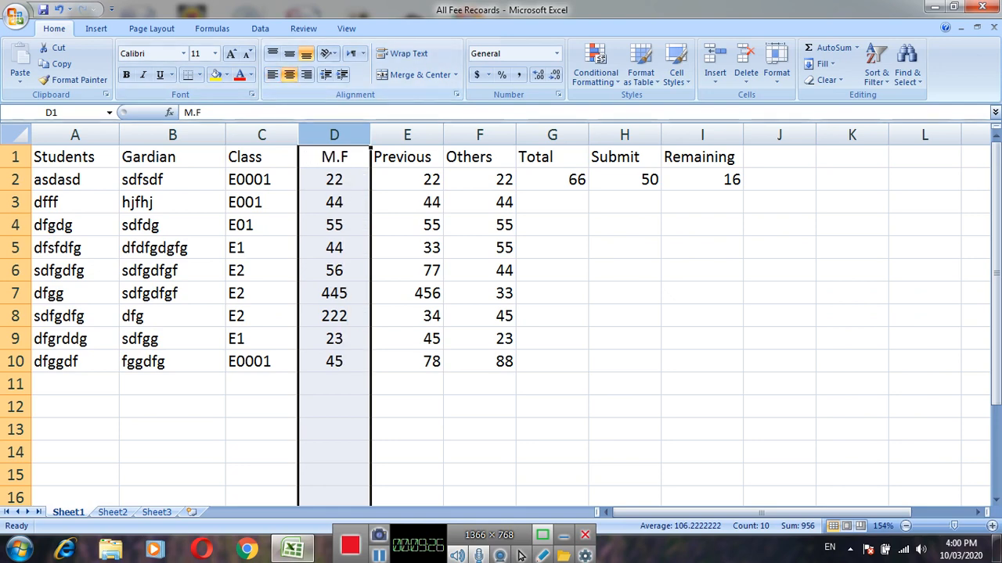
Center the entire Previous and Others columns (E and F) horizontally.
key("Right")
key("ctrl+space")
key("alt+h")
key("a")
key("c")
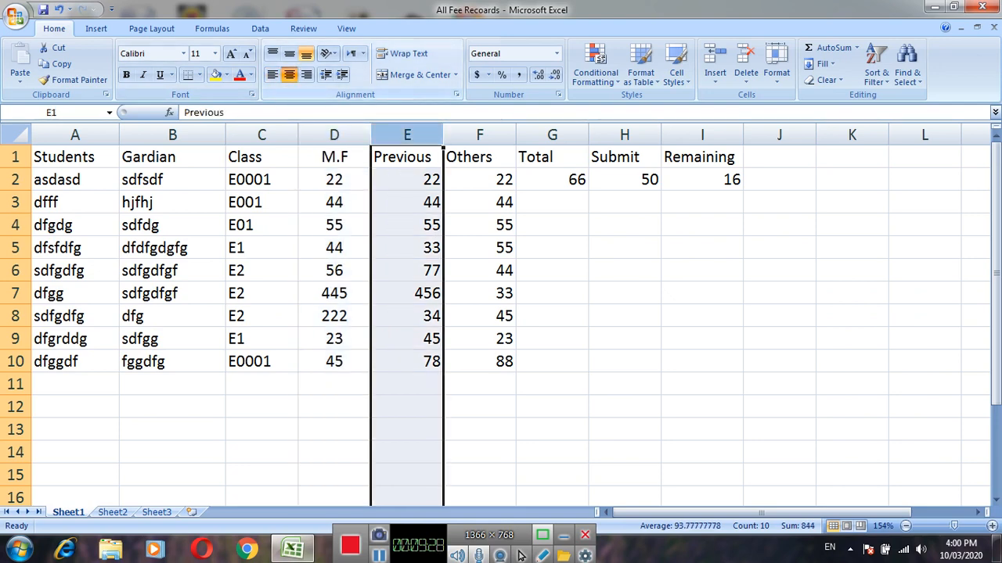
key("Right")
key("ctrl+space")
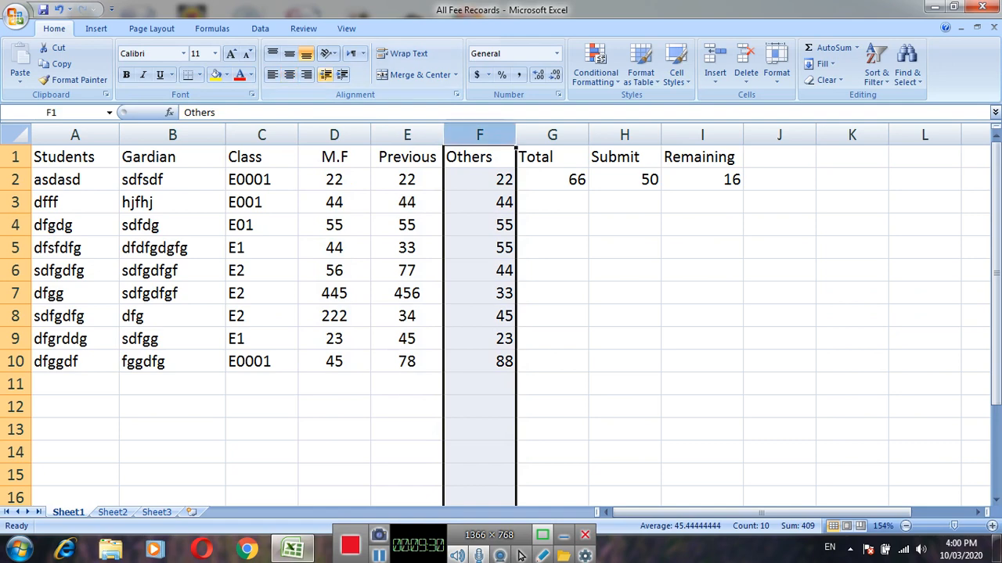
key("alt+h")
key("a")
key("c")
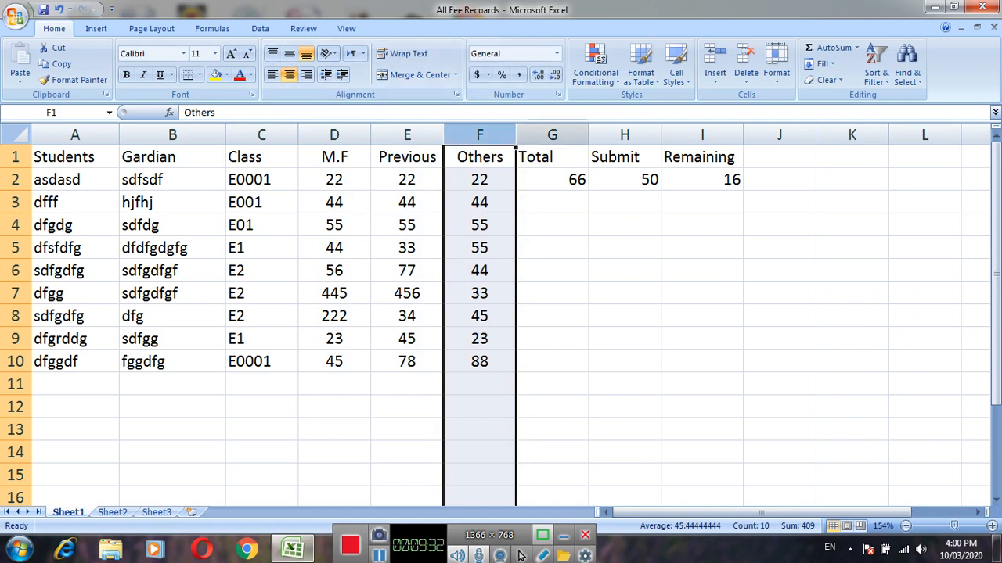
Center the entire Total and Submit columns (G and H) horizontally.
key("Right")
key("ctrl+space")
key("alt+h")
key("a")
key("c")
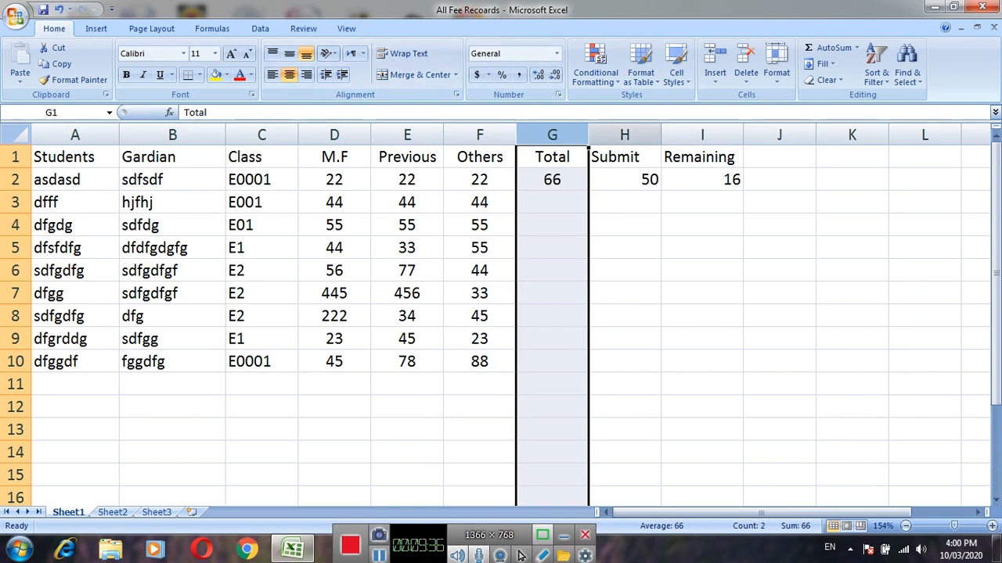
key("Right")
key("ctrl+space")
key("alt+h")
key("a")
key("c")
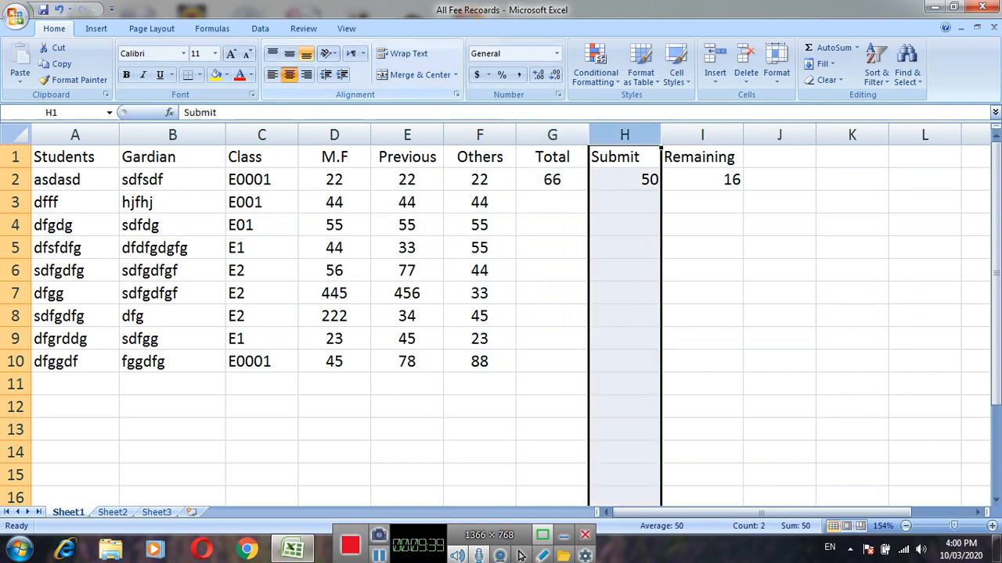
Center the entire Remaining column (column I) horizontally.
key("Right")
key("ctrl+space")
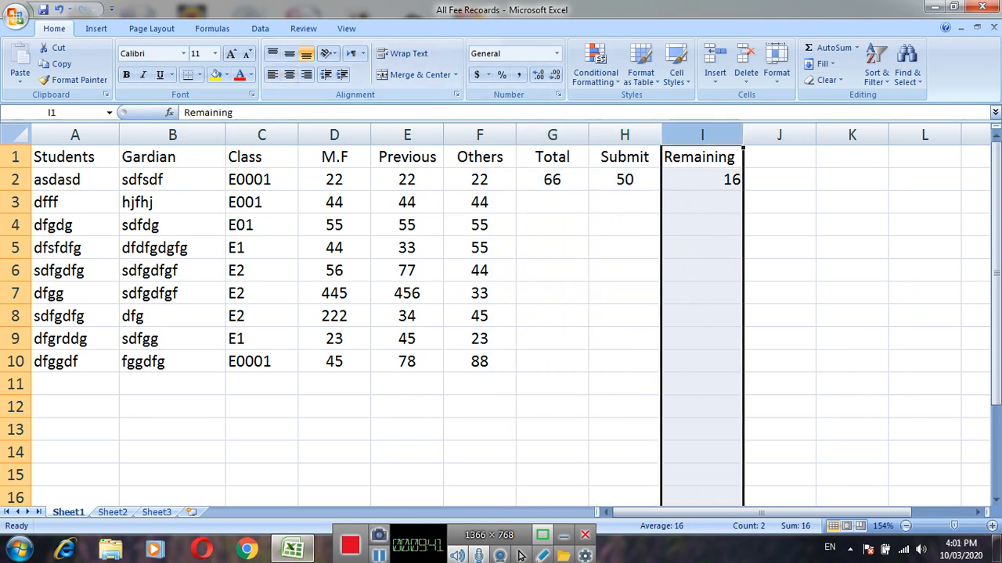
key("alt+h")
key("a")
key("c")
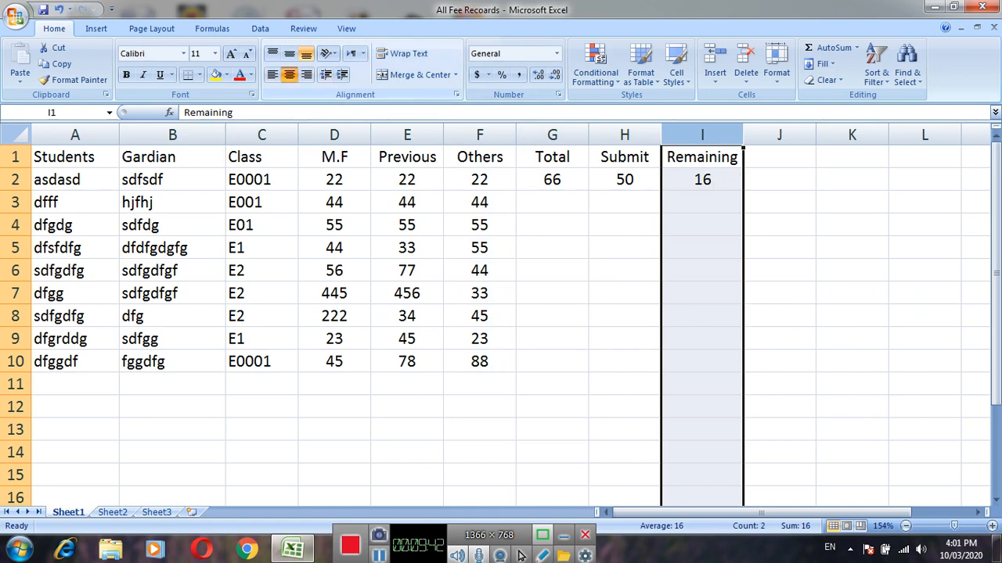
Fill the Total formula in G2 down through row 10.
left_click(480, 249)
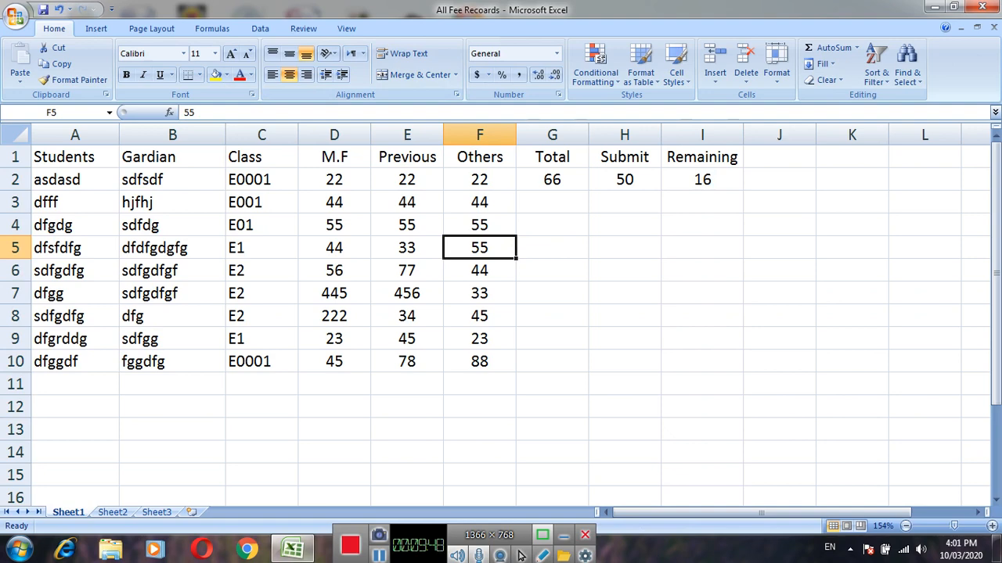
key("Right")
key("Up")
key("Up")
key("Up")
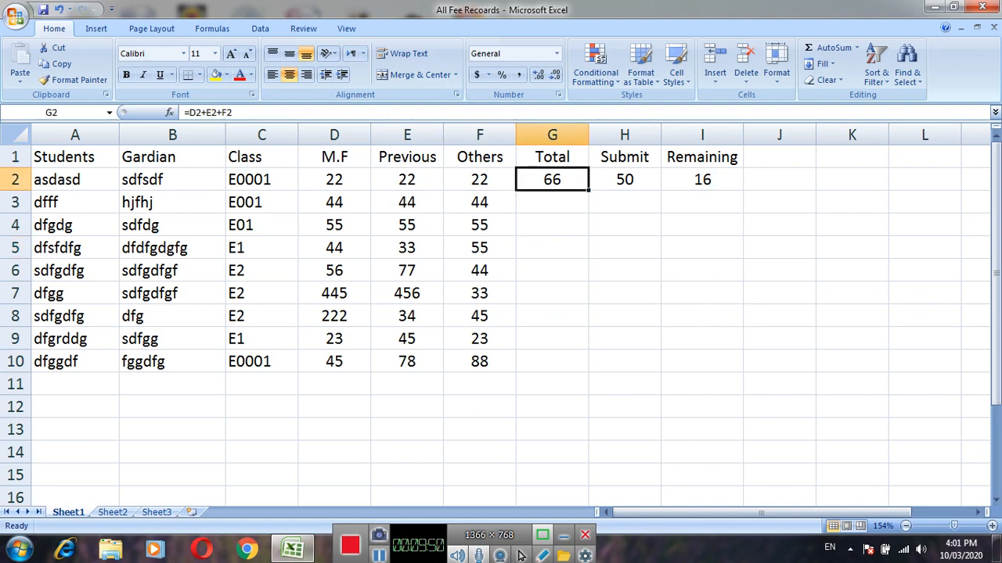
left_click_drag(588, 191, 586, 363)
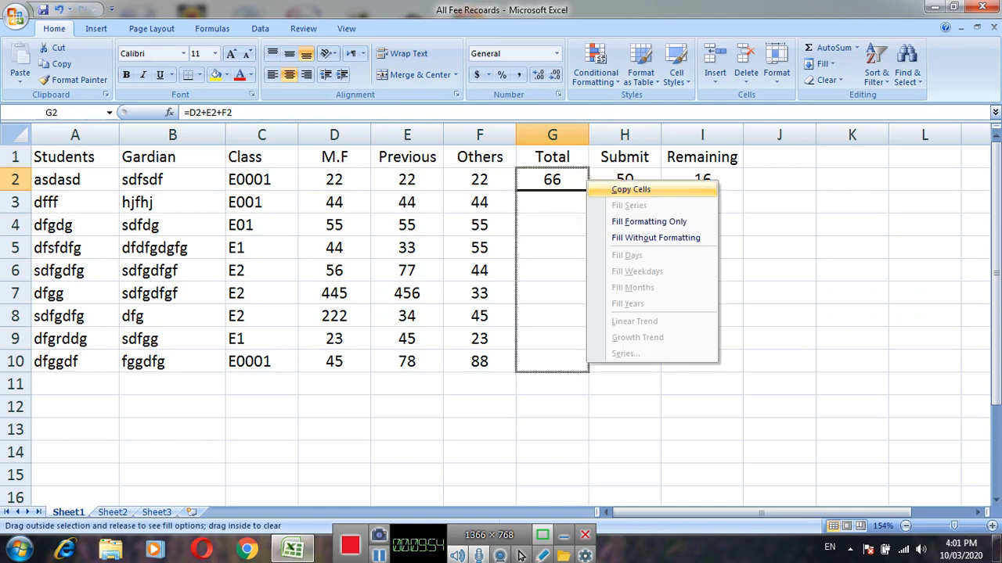
key("Escape")
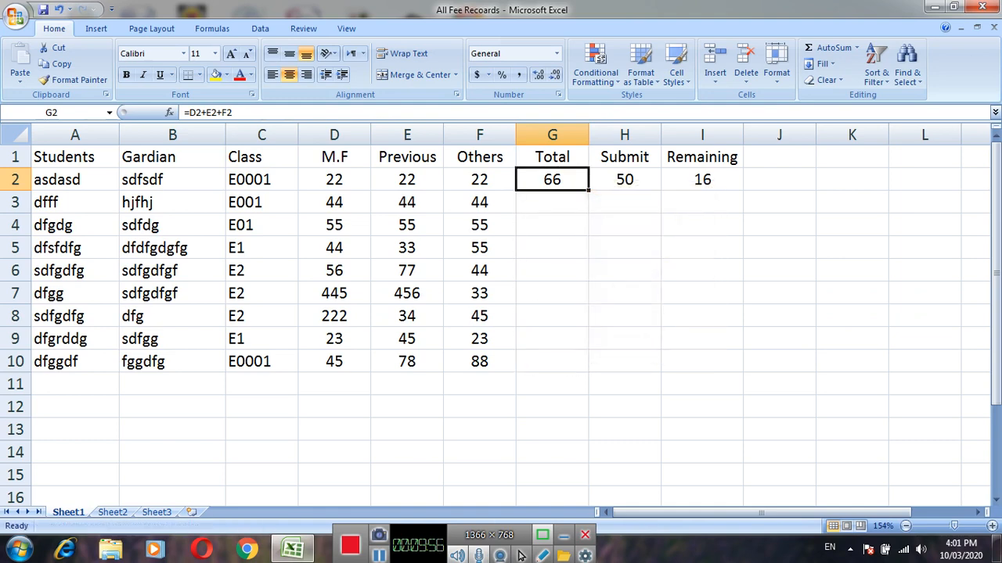
left_click_drag(588, 190, 588, 373)
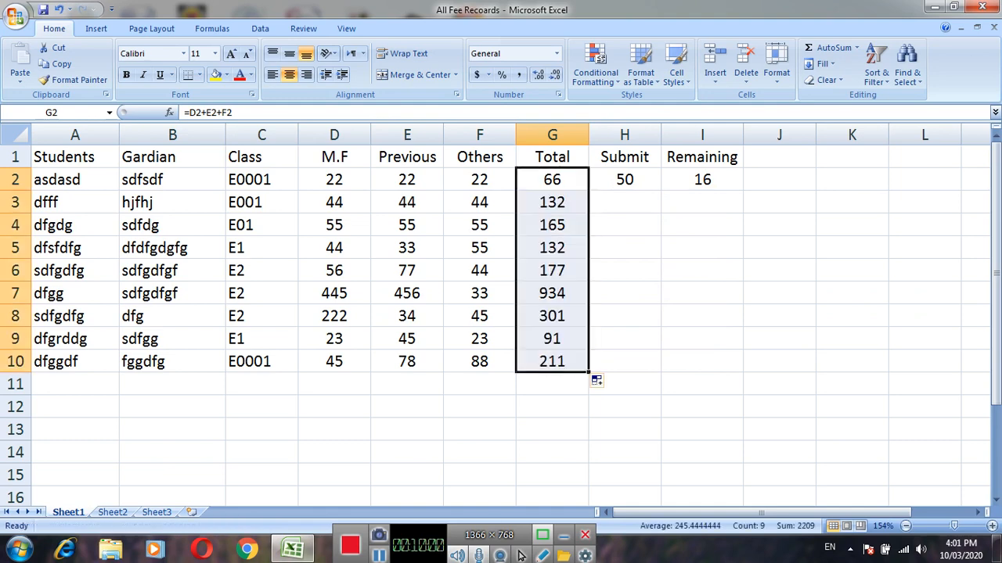
Fill the Remaining formula in I2 down through row 10.
key("Down")
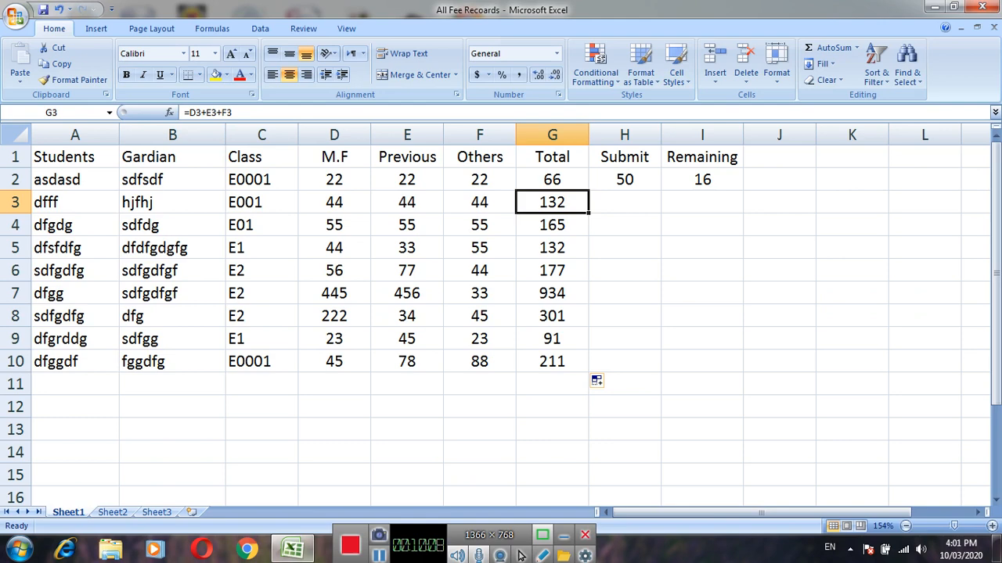
key("Up")
key("Right")
key("Right")
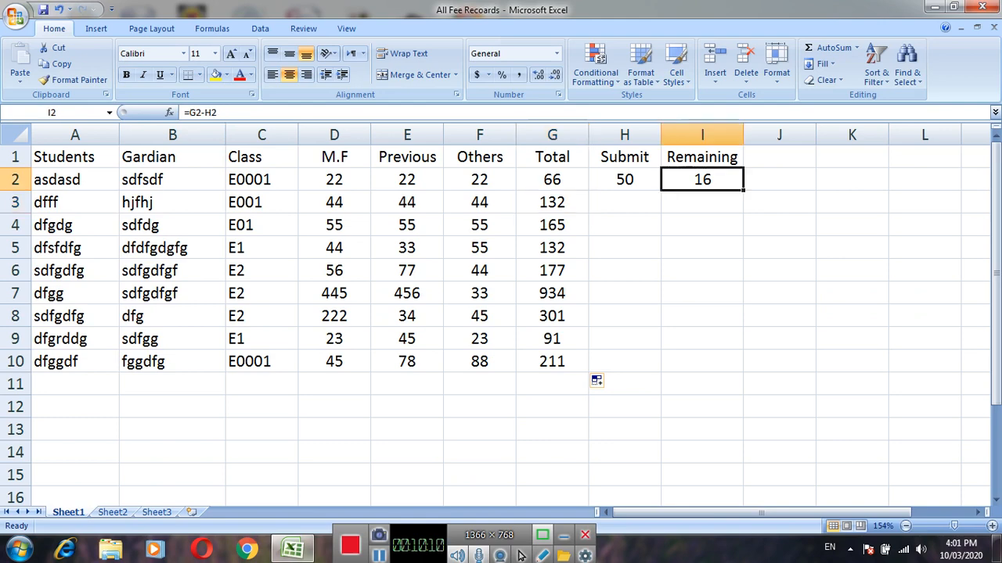
left_click_drag(742, 190, 743, 371)
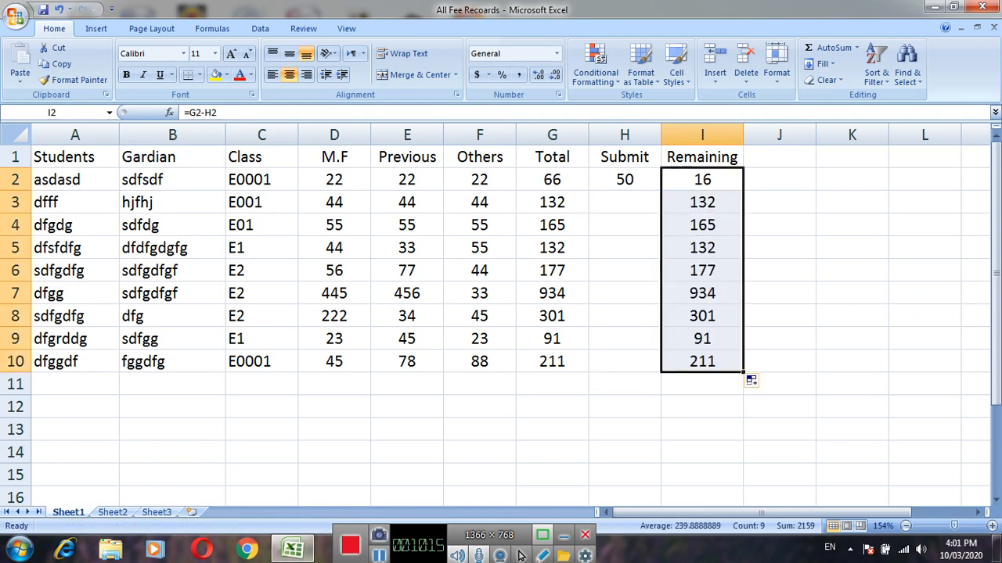
Enter 40 as the Submit amount in row 4.
key("Left")
key("Down")
key("Down")
key("Down")
key("Down")
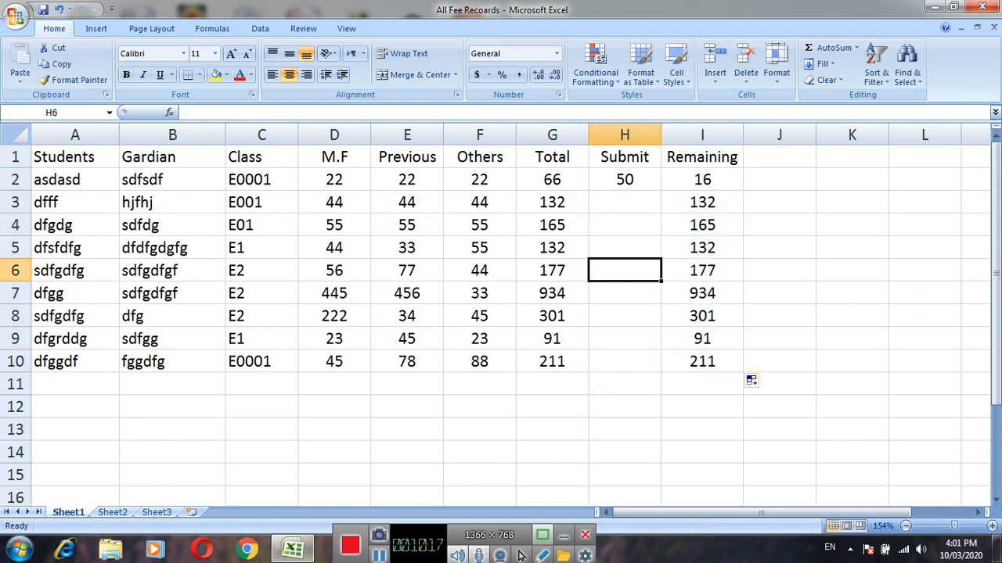
key("Up")
key("Up")
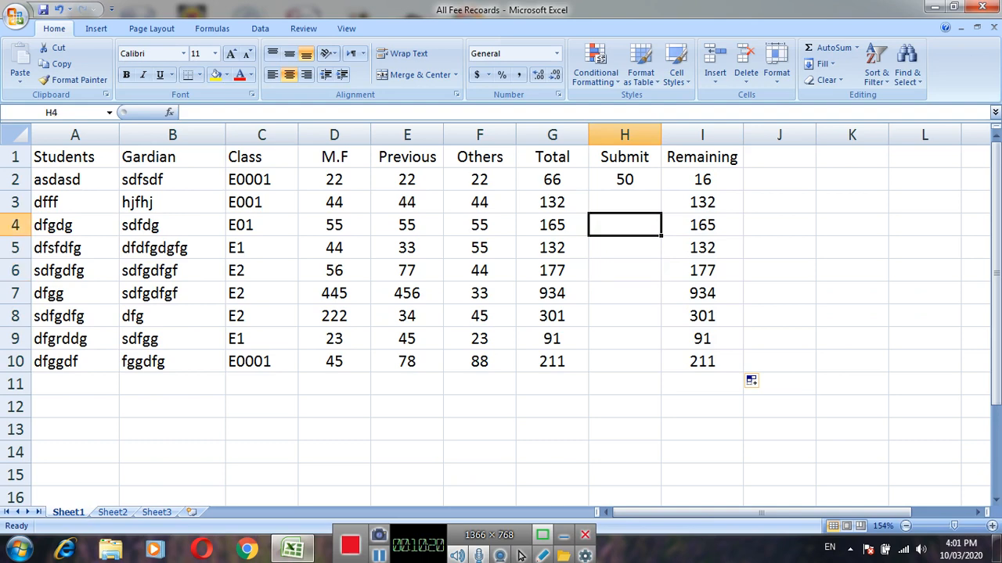
type("40")
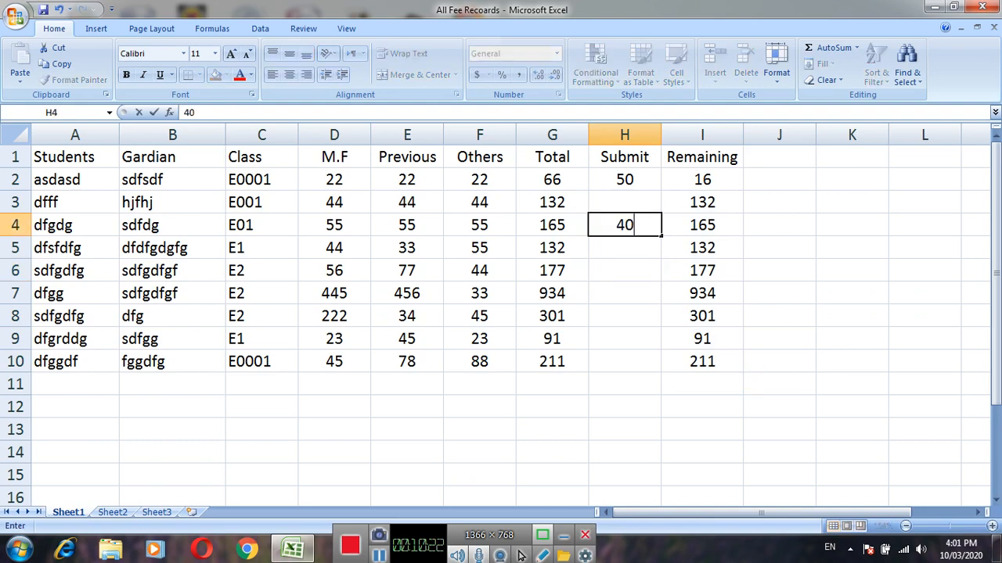
key("Tab")
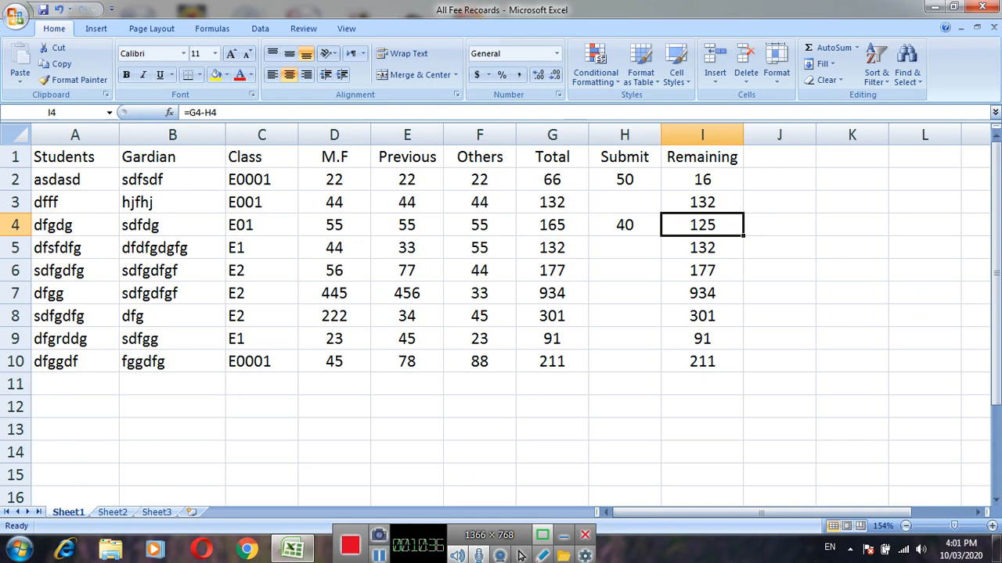
Enter a SUM formula in D14 that adds the M.F values in D2:D10.
left_click(335, 452)
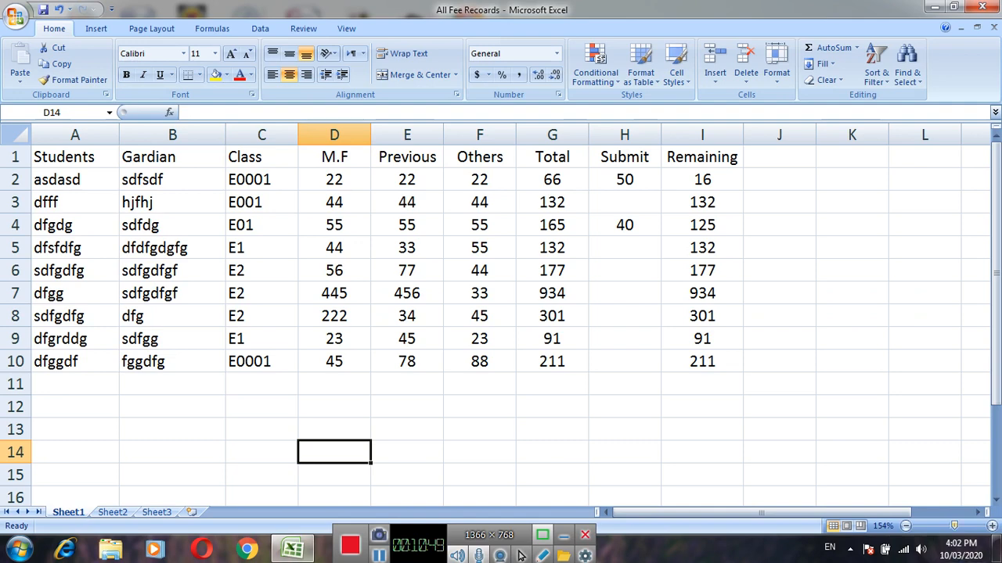
scroll(520, 555, "up", 2)
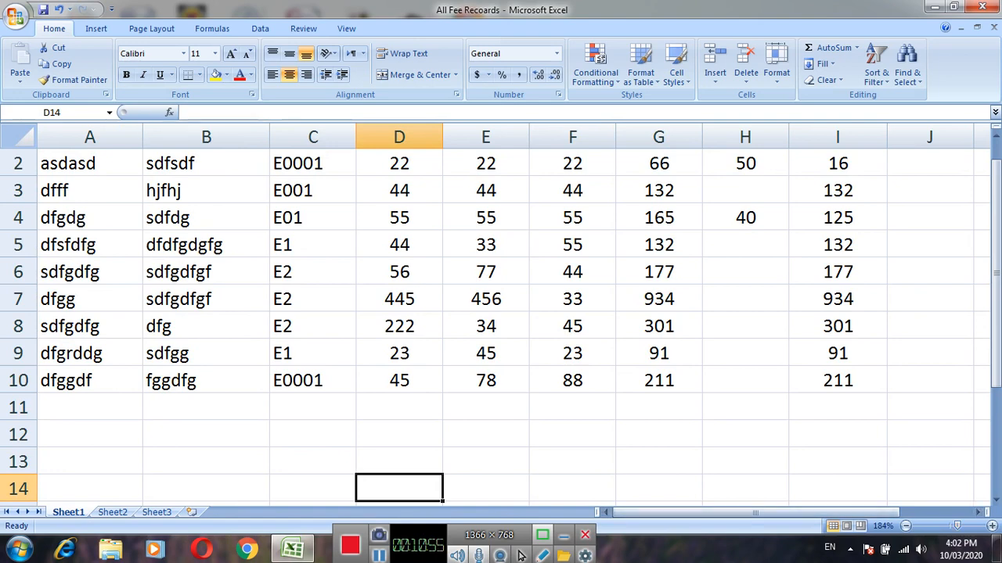
key("Left")
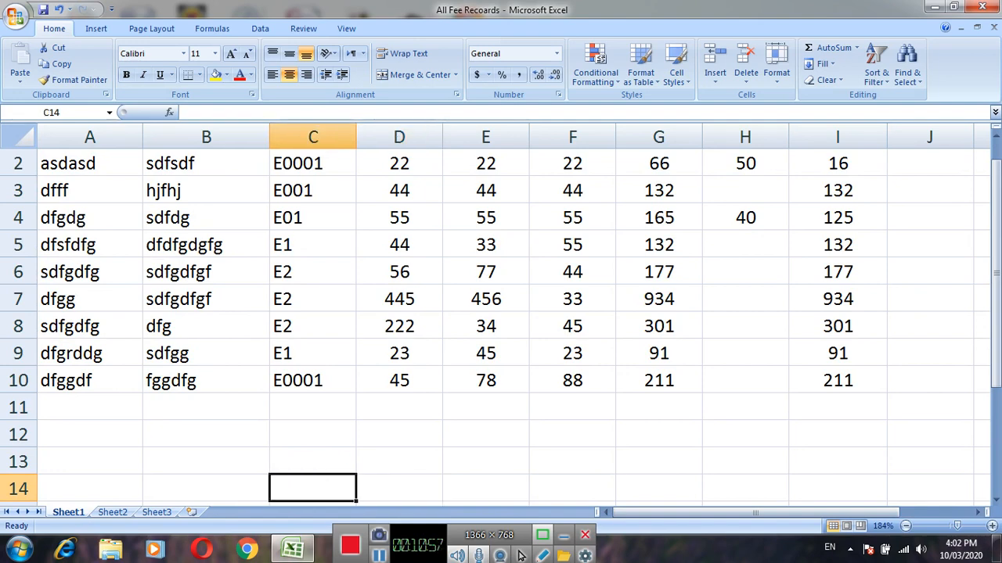
key("Right")
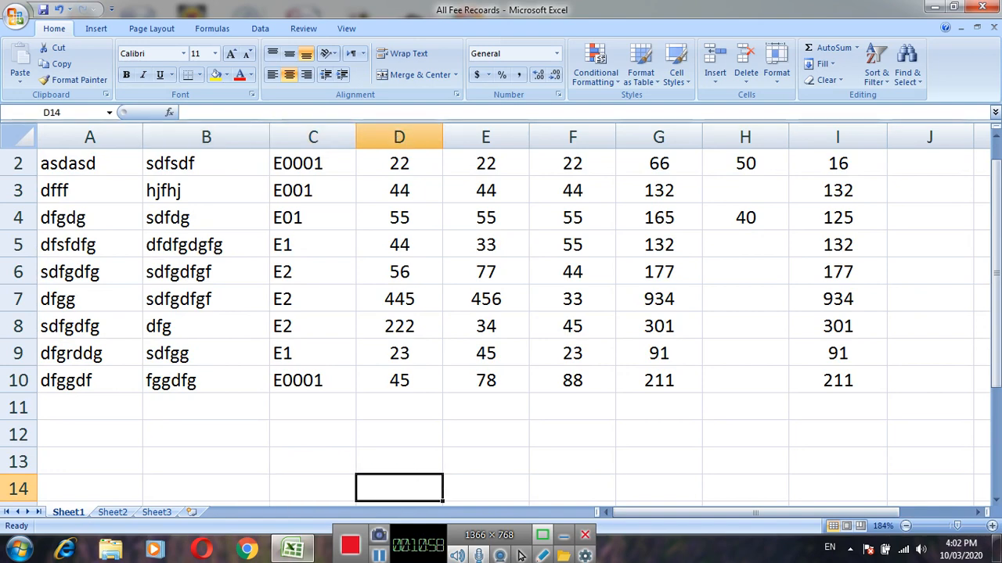
type("=")
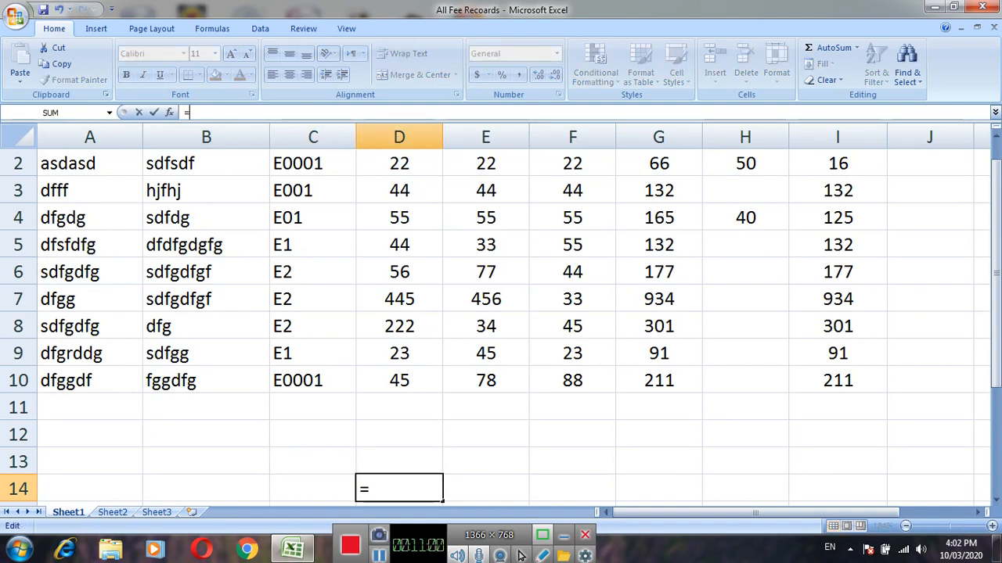
key("BackSpace")
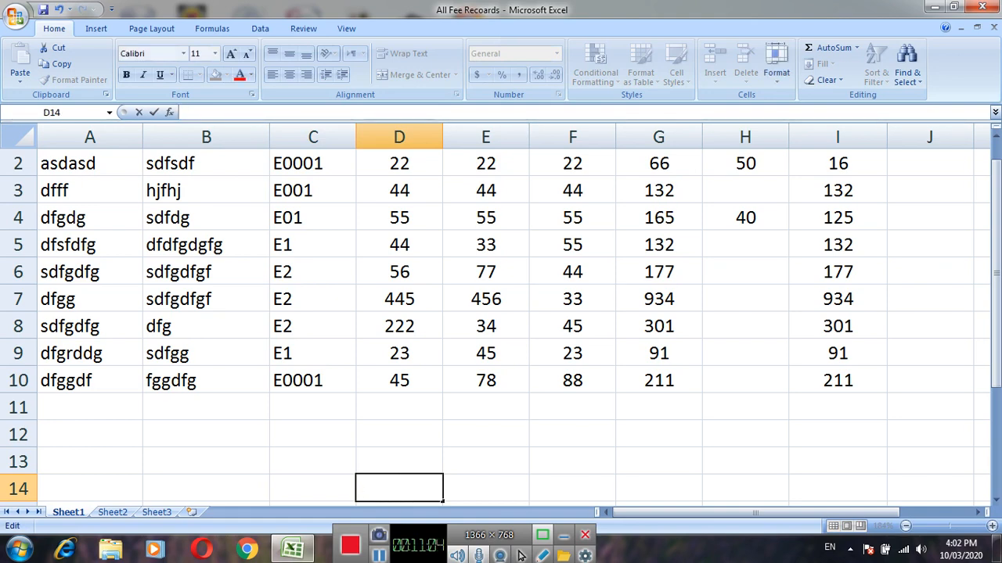
type("=")
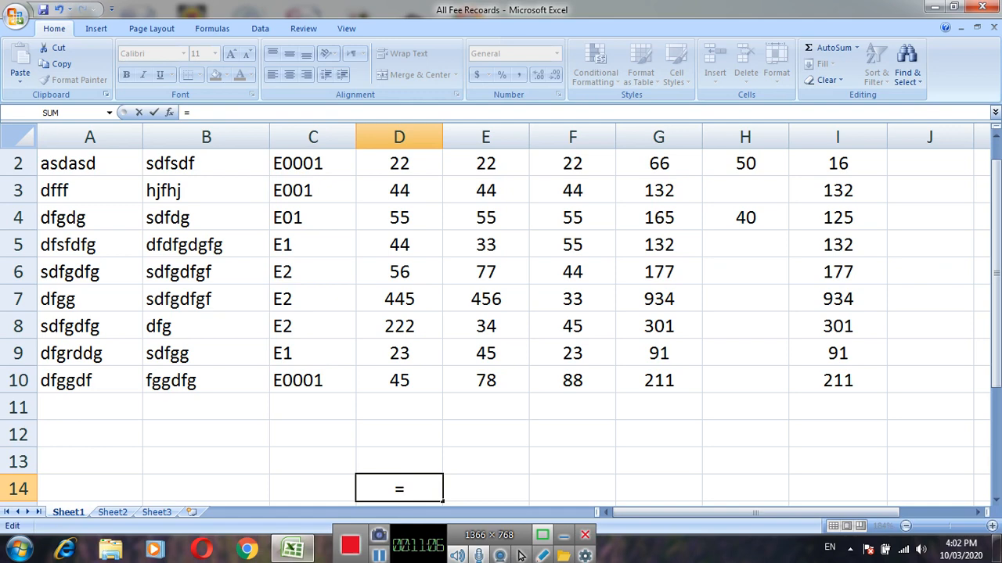
type("s")
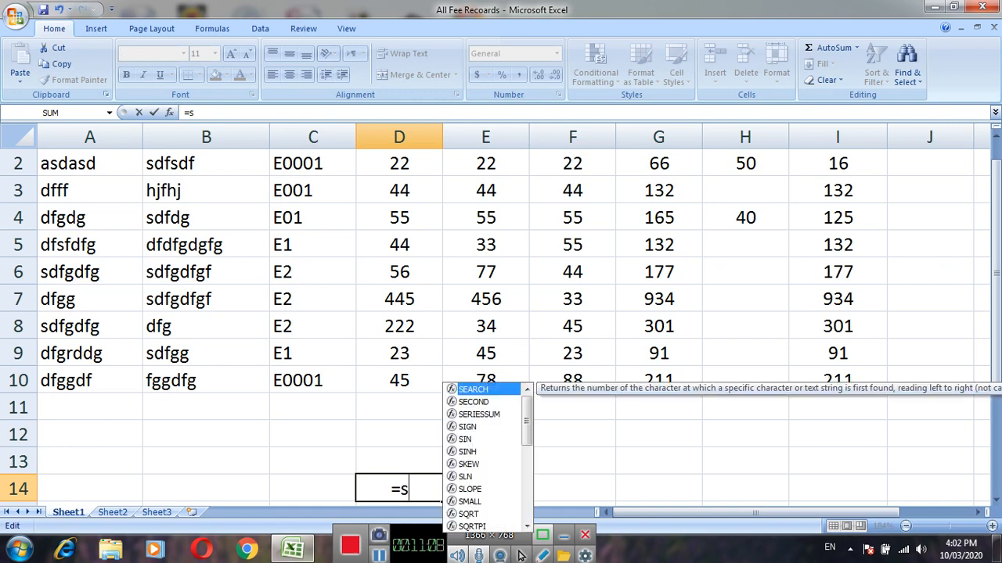
type("um")
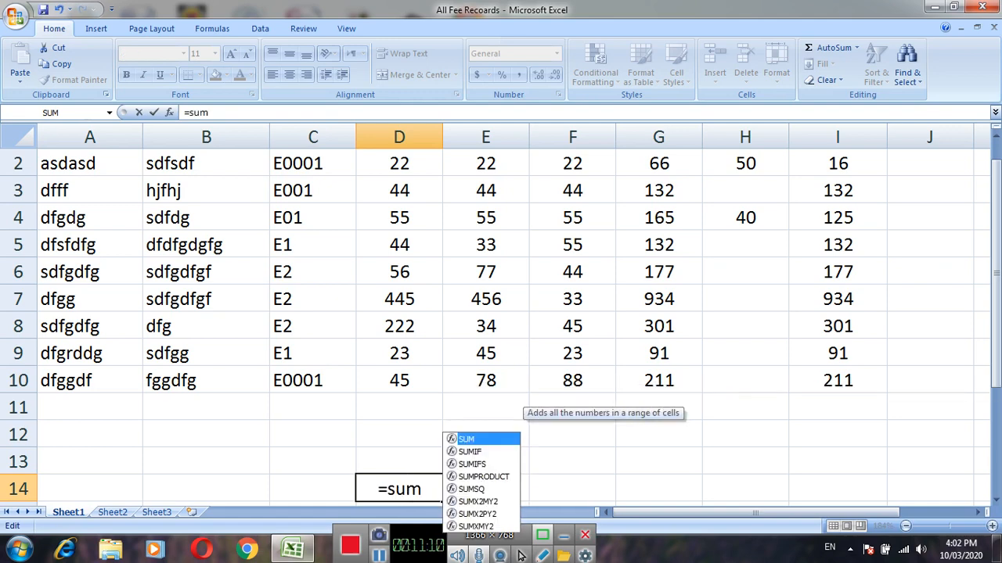
type("(")
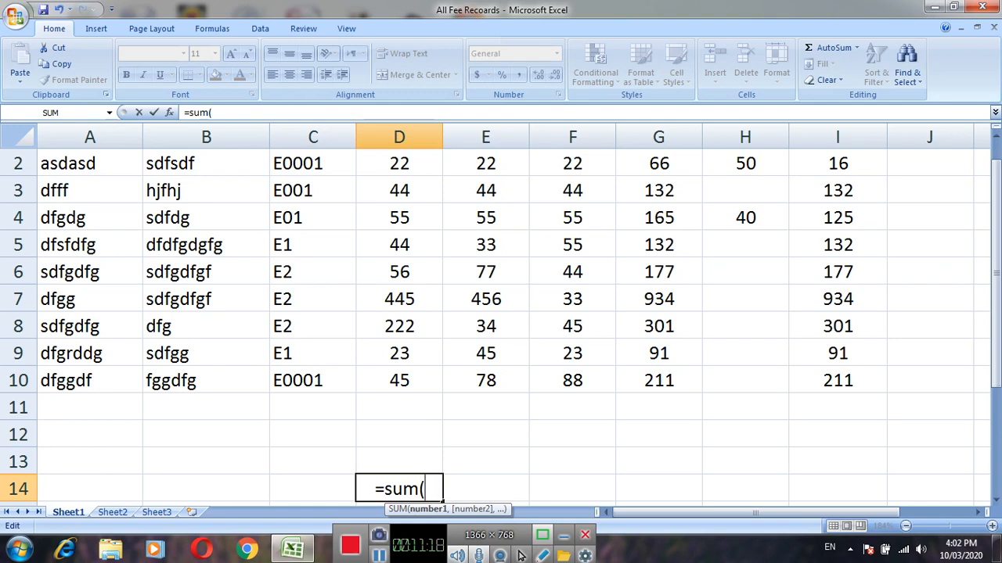
left_click(399, 381)
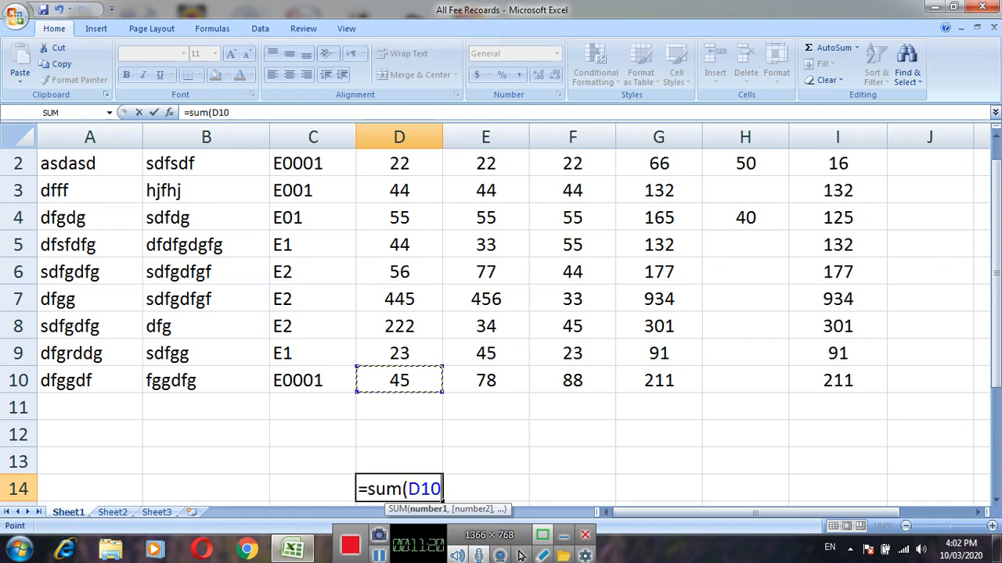
left_click_drag(399, 381, 438, 159)
key("Return")
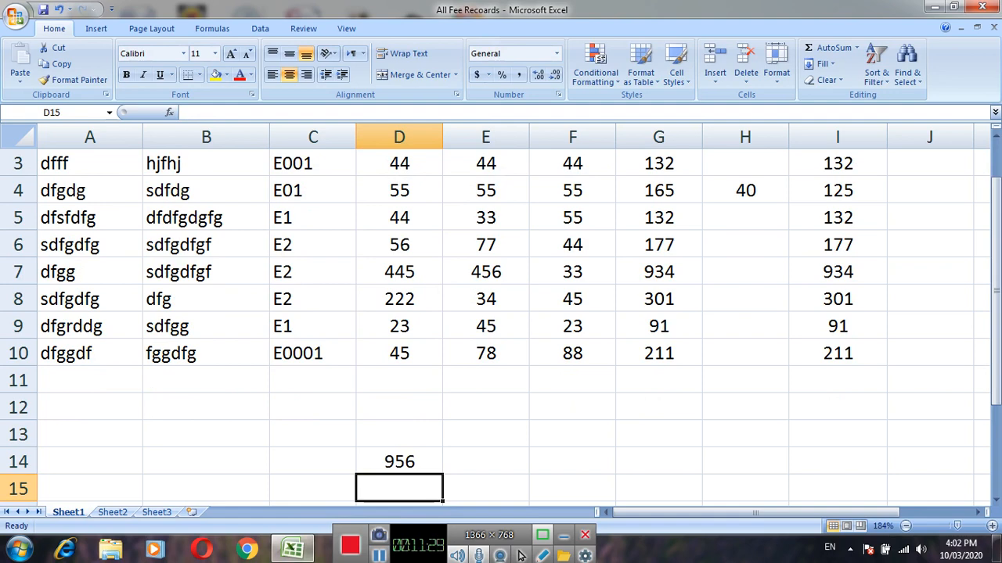
Copy the SUM formula from D14 into E14, F14 and G14 for the Previous, Others and Total columns.
key("Up")
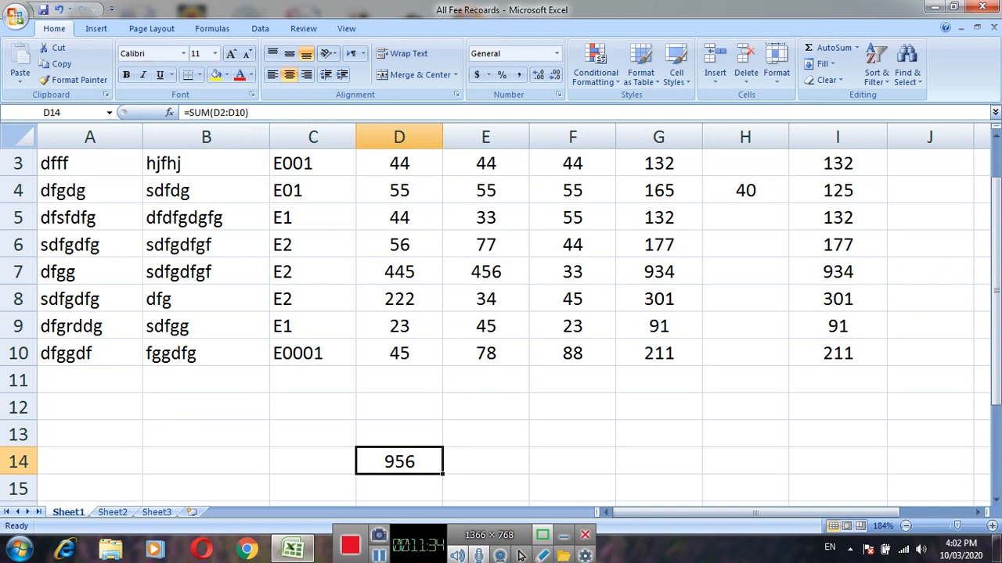
key("ctrl+c")
key("Right")
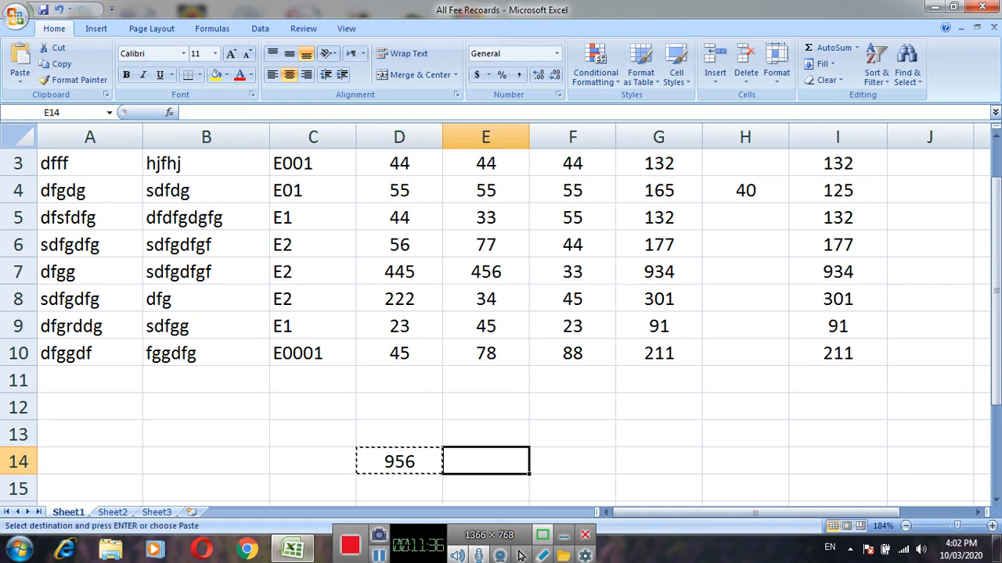
key("ctrl+v")
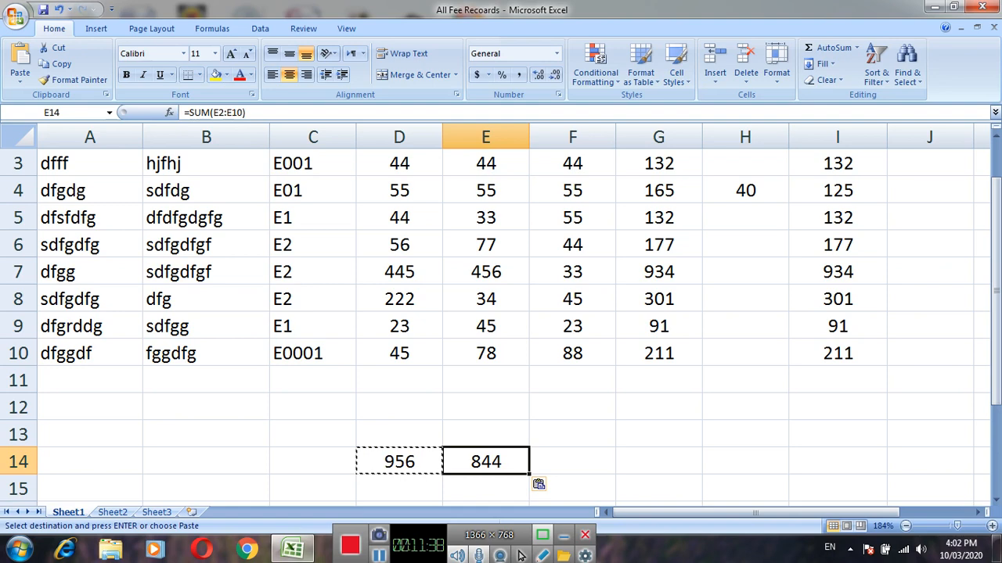
key("Right")
key("ctrl+v")
key("Right")
key("ctrl+v")
Paste the copied SUM formula into H14 and I14 for the Submit and Remaining columns.
key("Right")
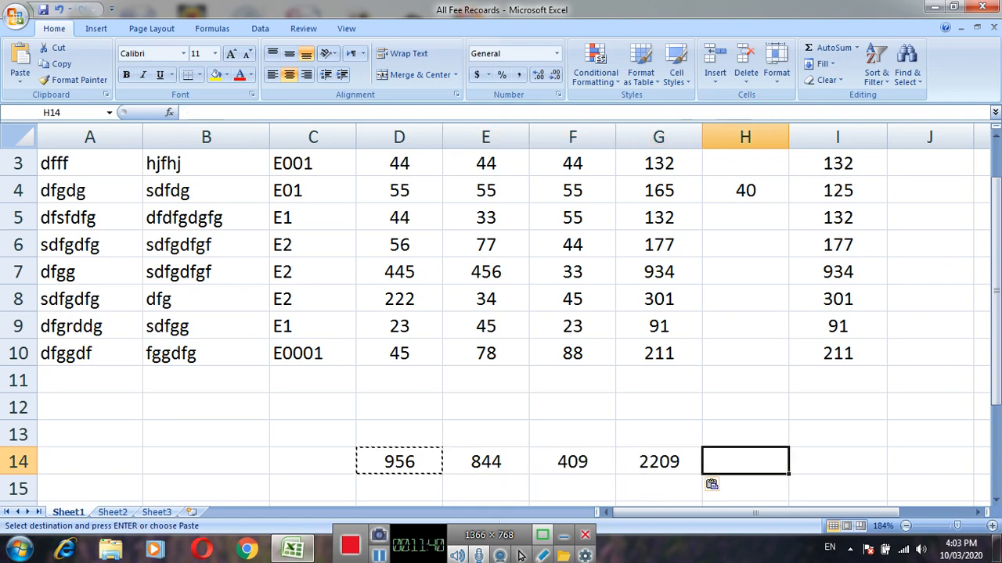
left_click(399, 461, "ctrl")
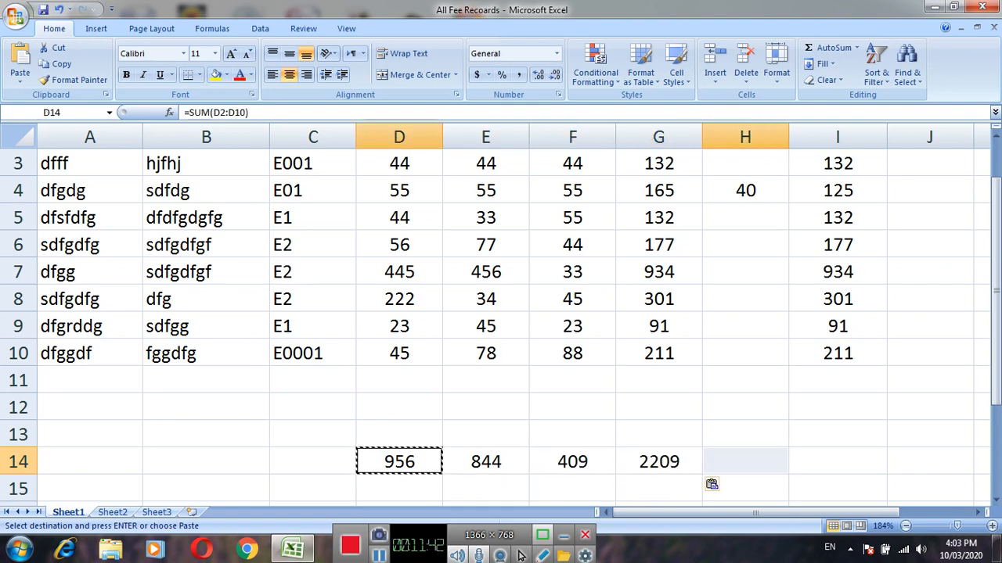
left_click(745, 462)
key("ctrl+v")
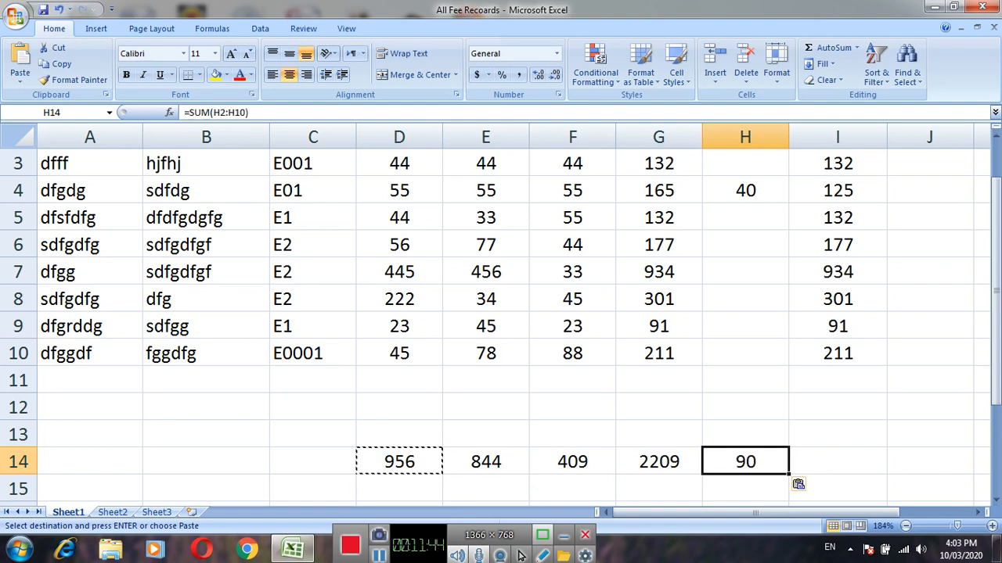
key("Right")
key("ctrl+v")
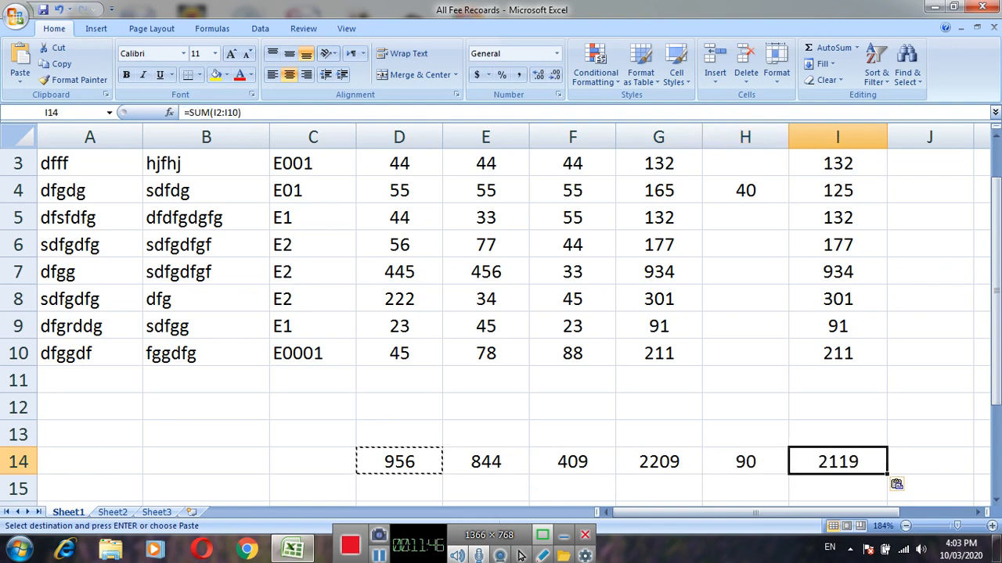
key("Escape")
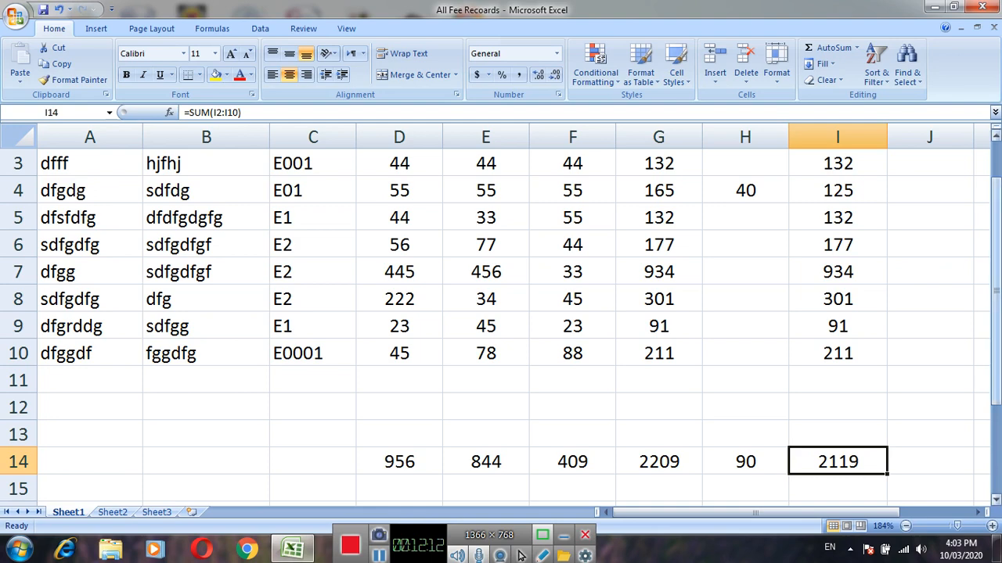
Delete the empty rows 11 to 13 between the student records and the sums row.
mouse_move(995, 306)
left_mouse_down()
mouse_move(995, 271)
mouse_move(995, 307)
left_mouse_up()
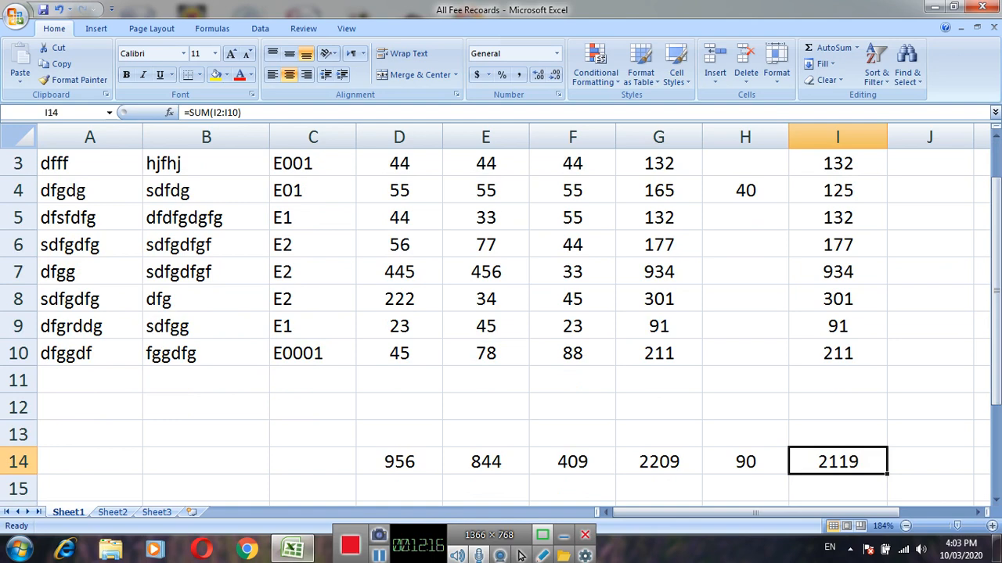
left_click_drag(18, 381, 18, 435)
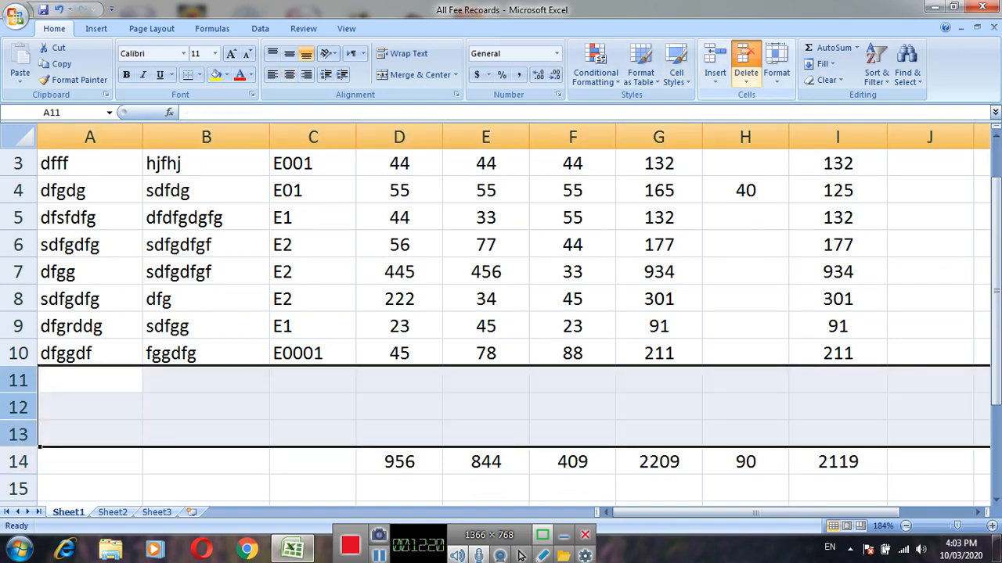
left_click(745, 62)
left_click(206, 435)
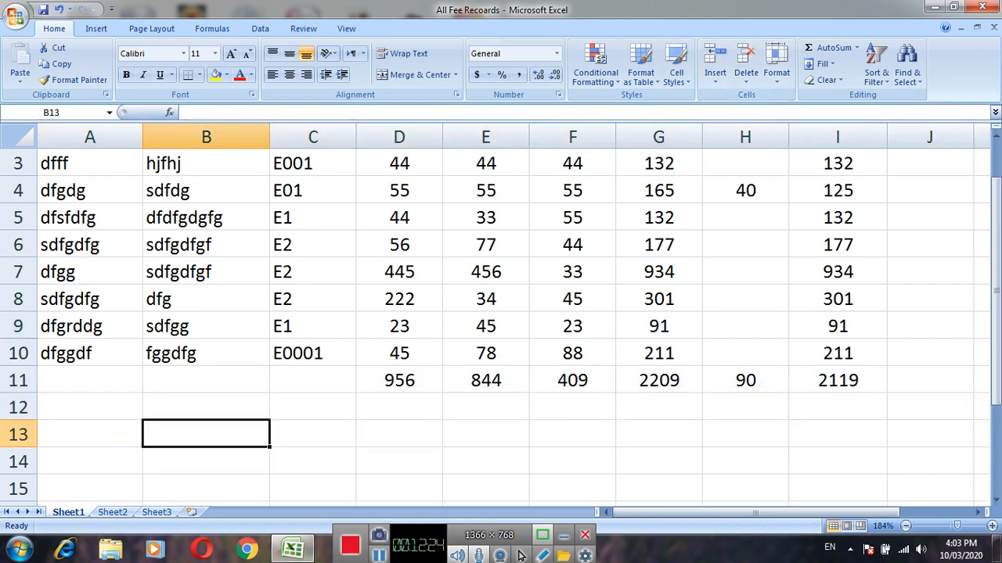
Insert a new row above row 10 and enter dsfsf as the student and sdfgdfgf as the guardian.
left_click(18, 353)
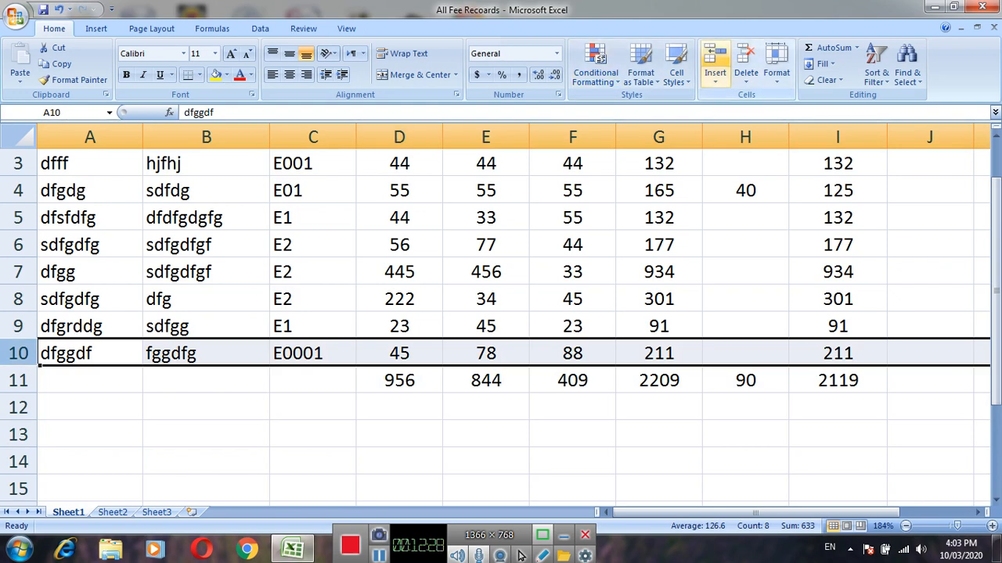
left_click(714, 59)
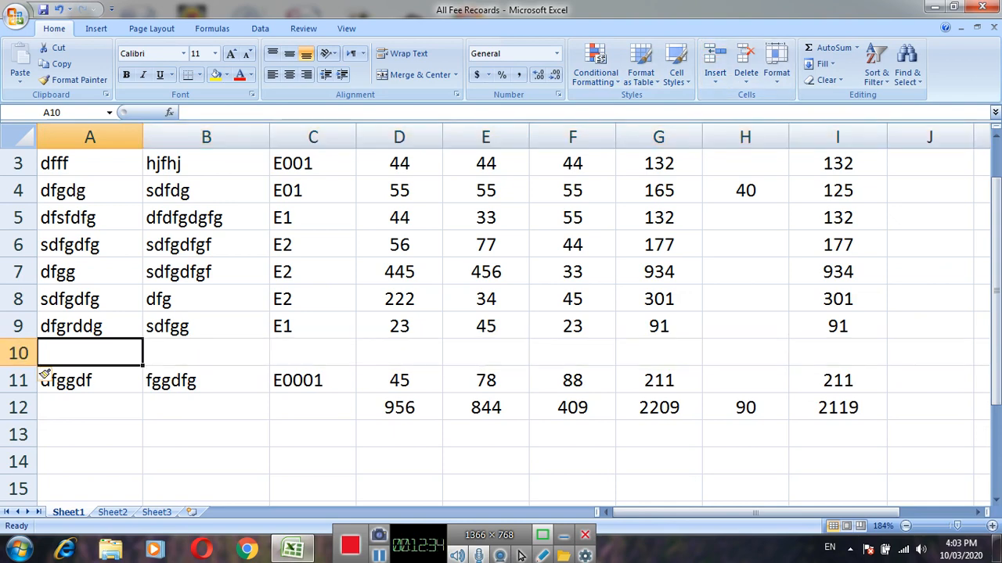
type("dsfsf")
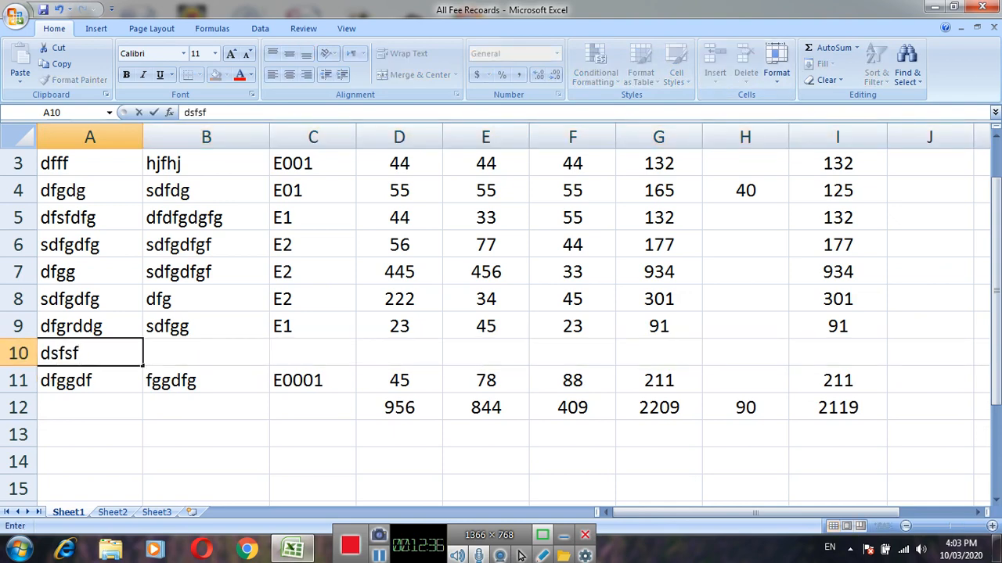
key("Tab")
type("sdfgdfgf")
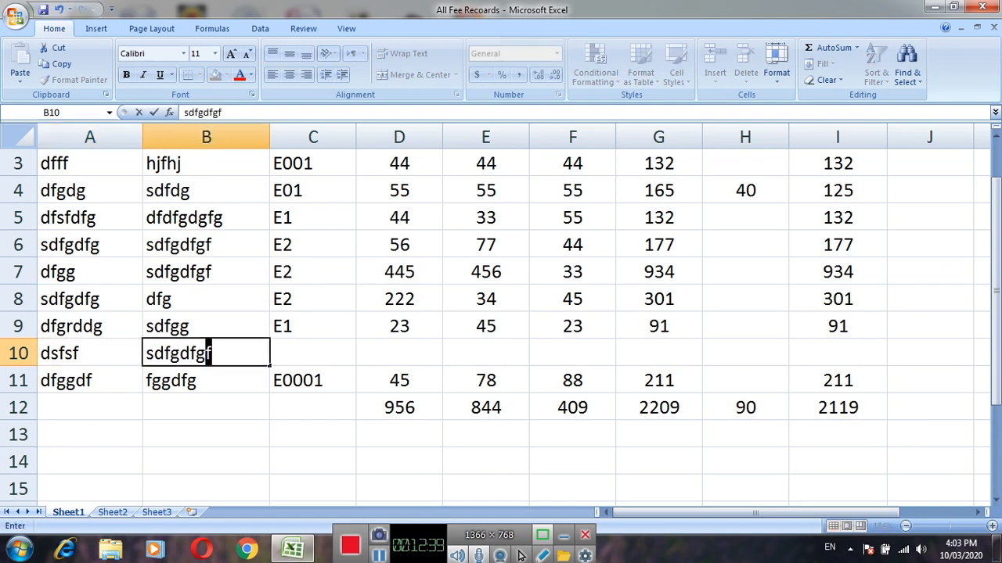
key("Tab")
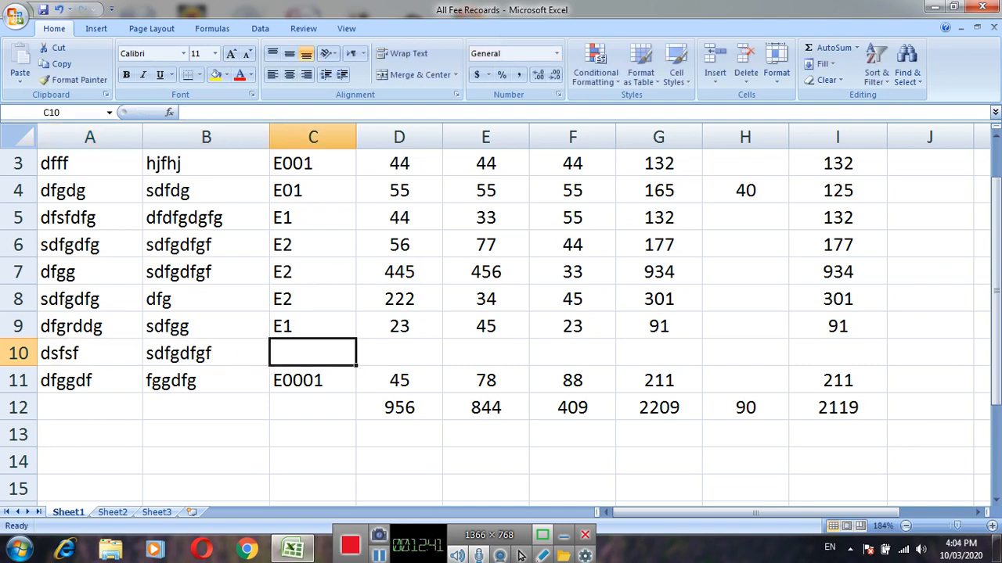
Enter the class E4 with a capital E in C10 for the new student.
type("e4")
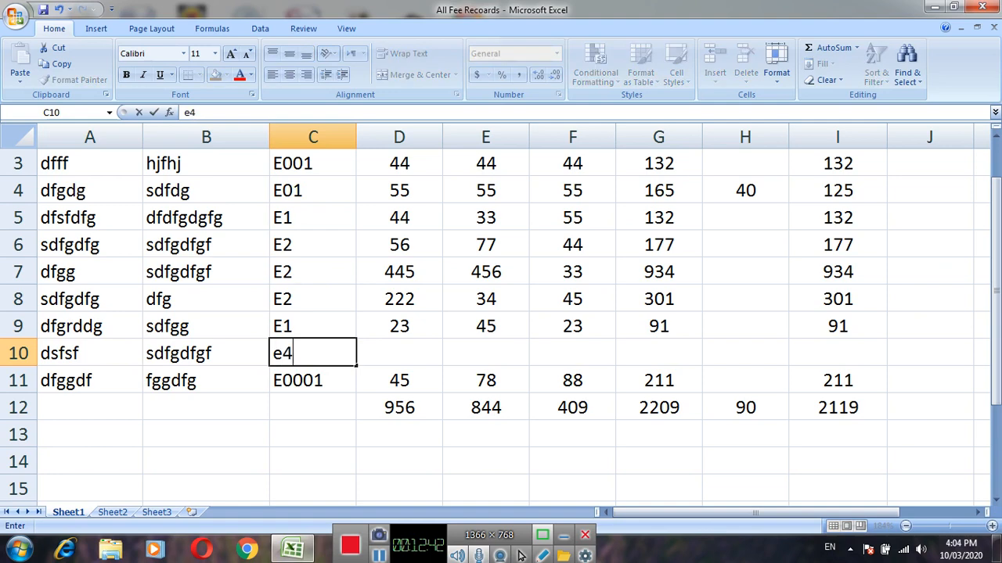
key("Tab")
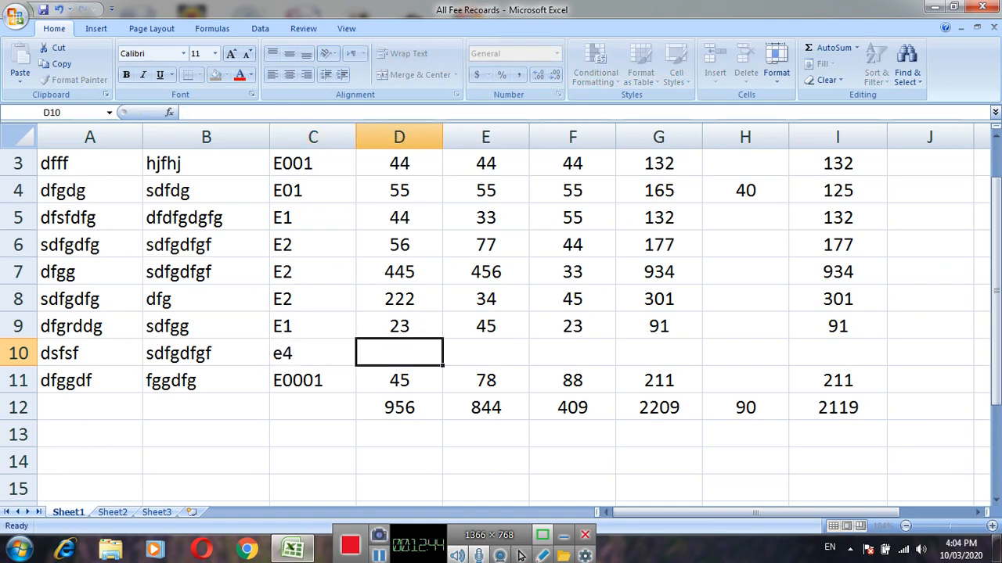
key("Left")
key("F2")
key("BackSpace")
key("BackSpace")
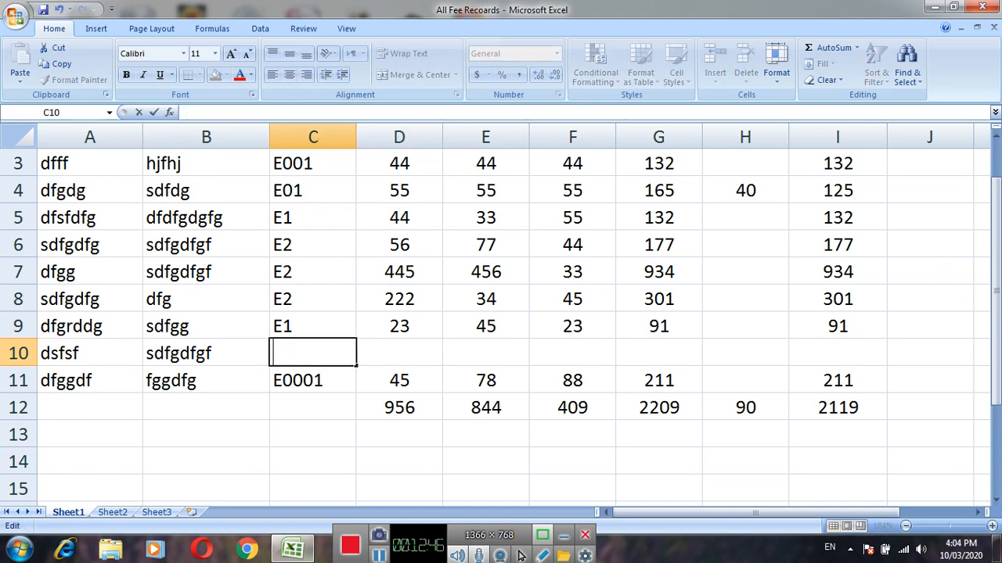
type("E4")
key("Tab")
Fill in row 10's fees with 33 for M.F, 33 for Previous and 22 for Others.
type("33")
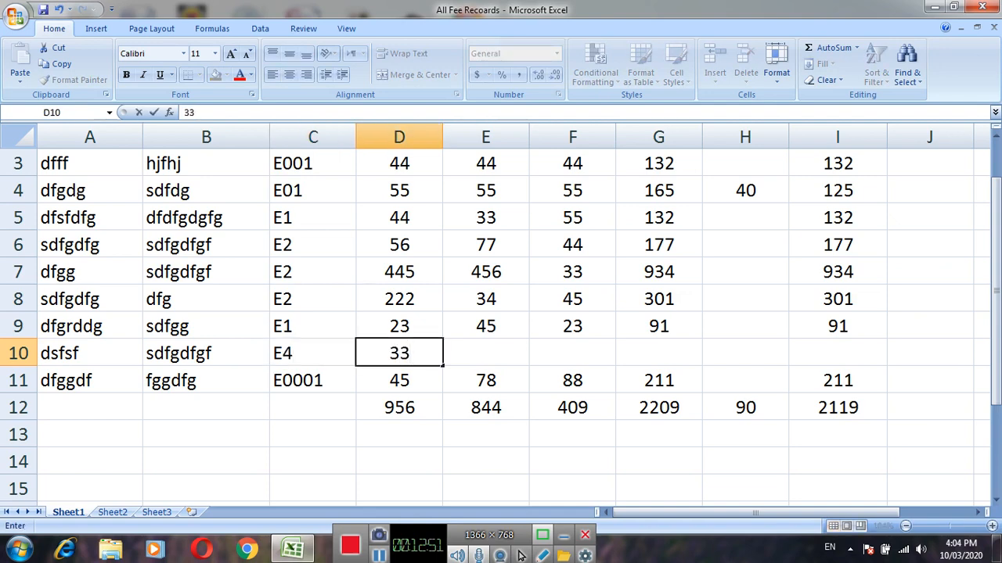
key("Tab")
type("33")
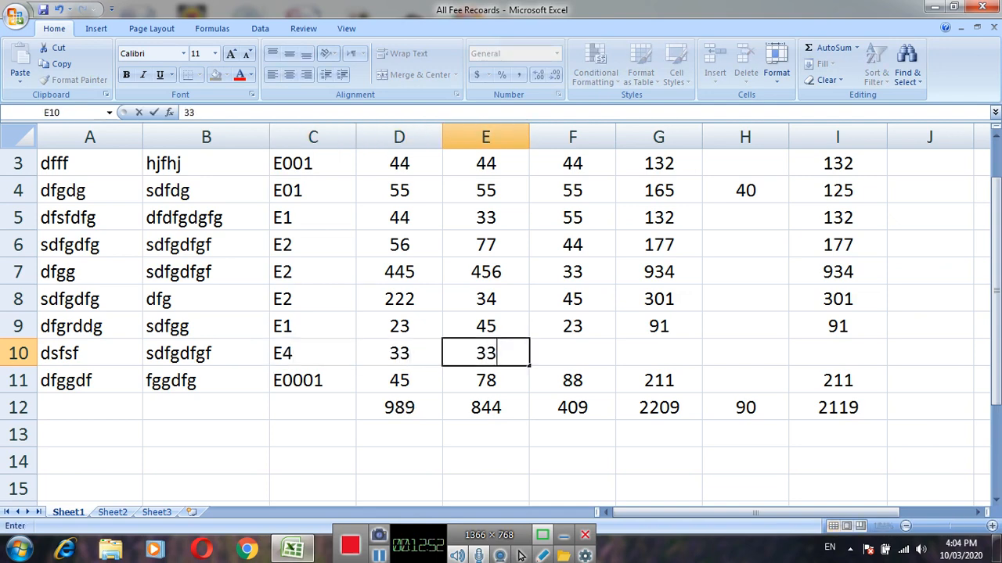
key("Tab")
type("22")
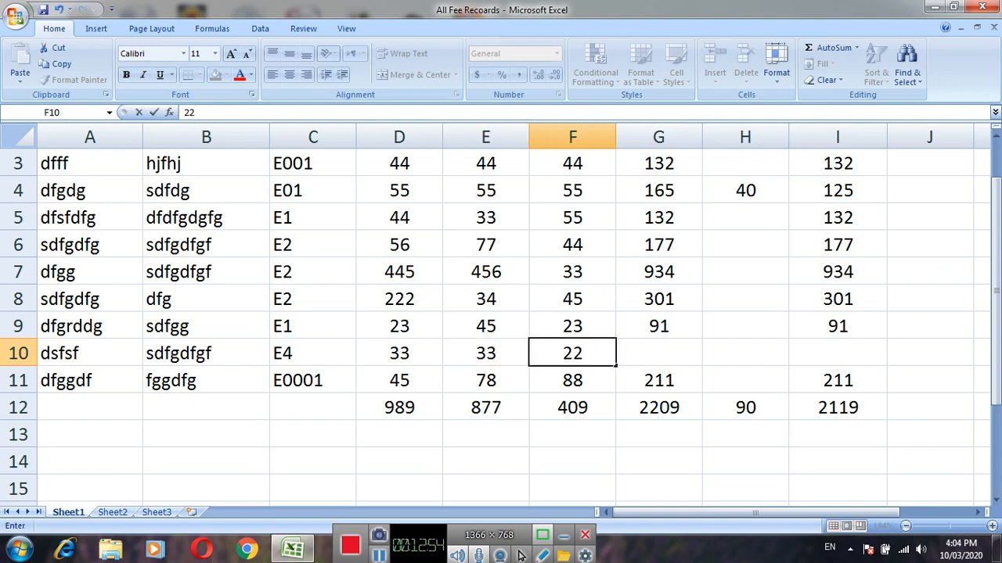
key("Tab")
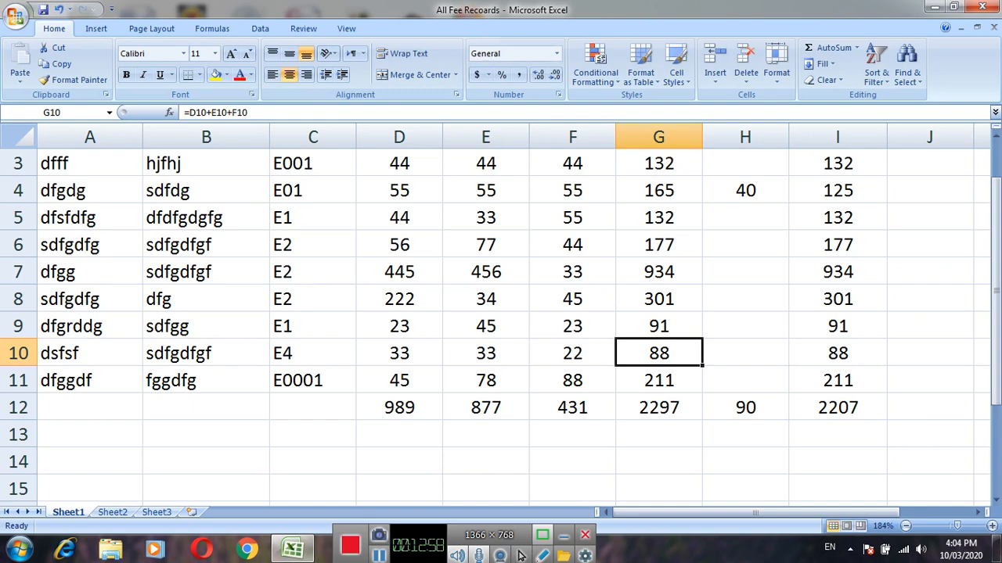
key("Left")
key("Left")
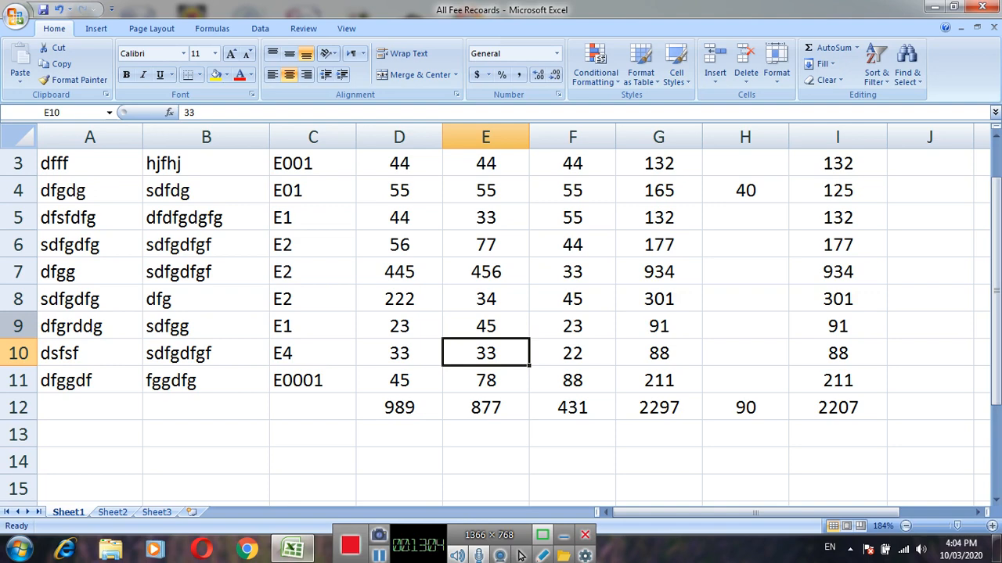
left_click(206, 407)
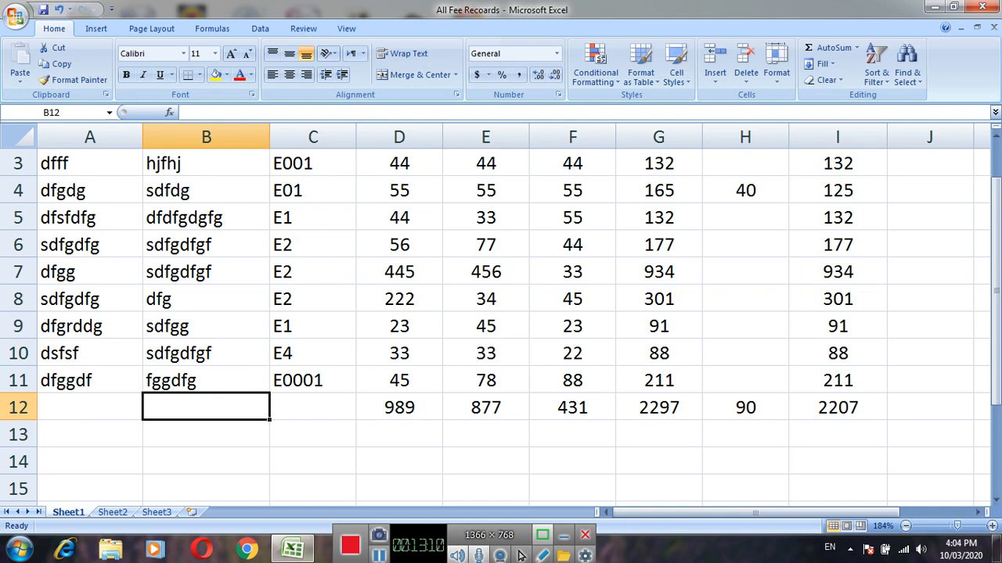
Insert another row above row 9 and enter sdd as the student and sfdsdf as the guardian.
left_click(18, 325)
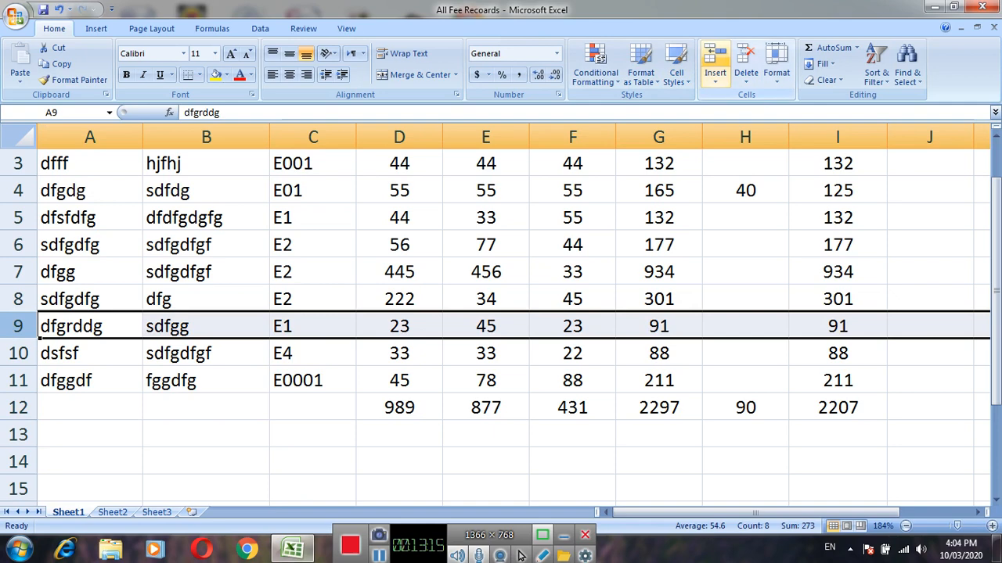
left_click(715, 63)
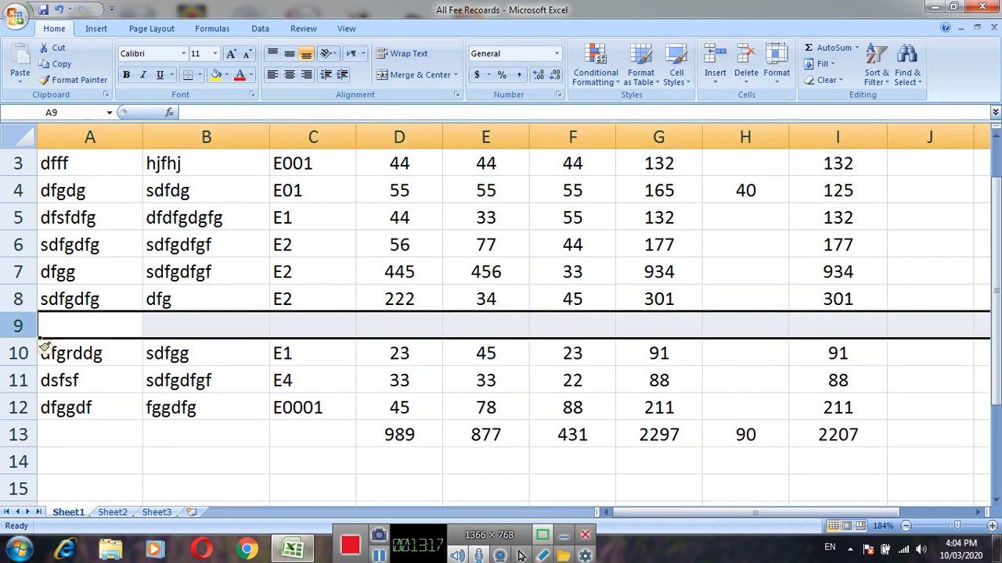
left_click(45, 333)
type("sdd")
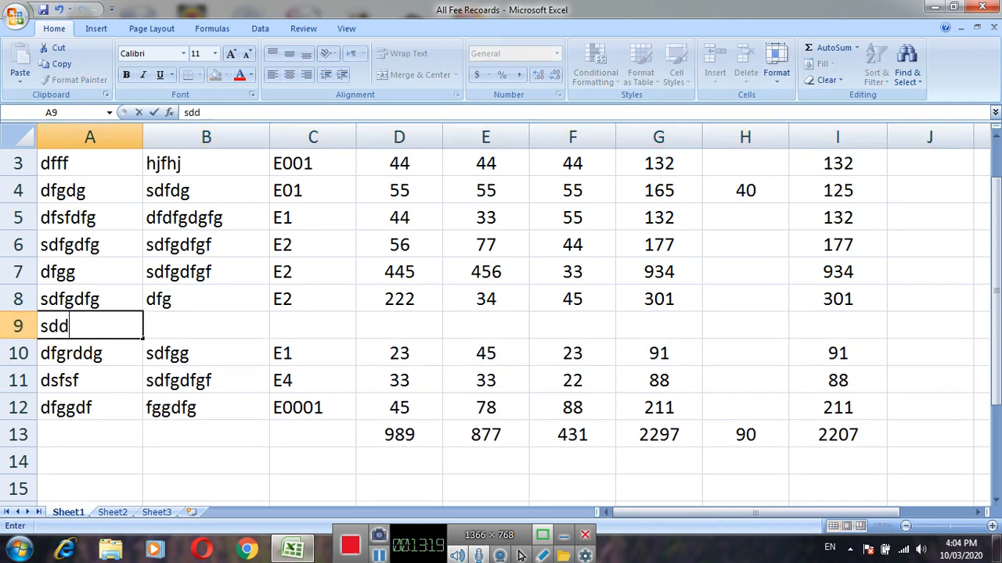
key("Tab")
type("sfdsdf")
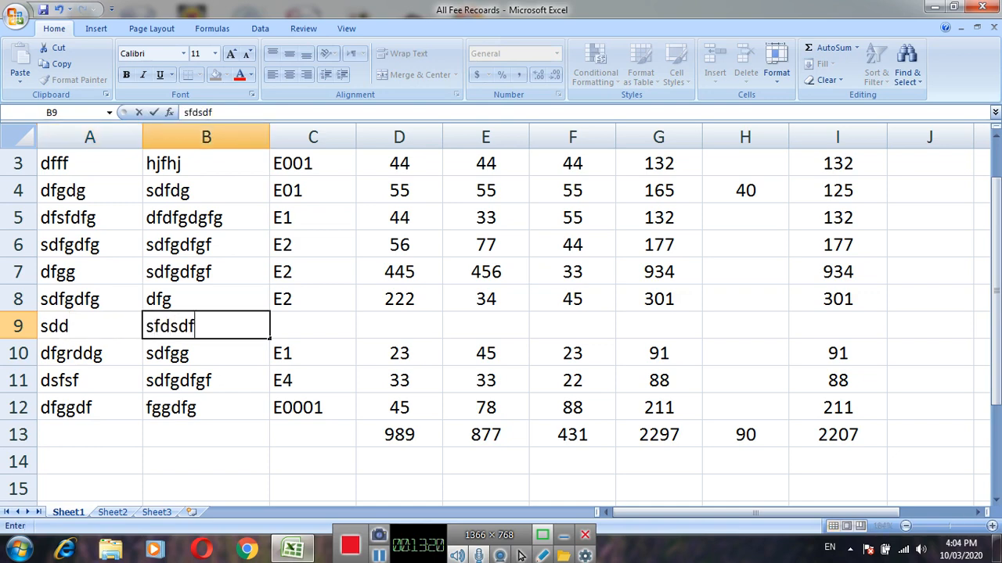
key("Tab")
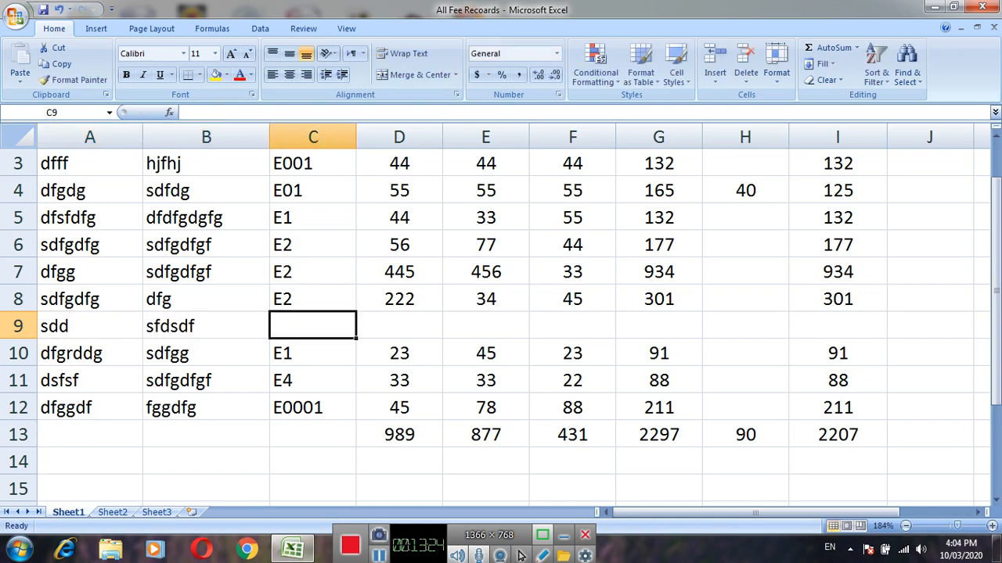
Complete row 9 with class E5 and fees of 334 for M.F, 656 for Previous and 332 for Others.
type("E5")
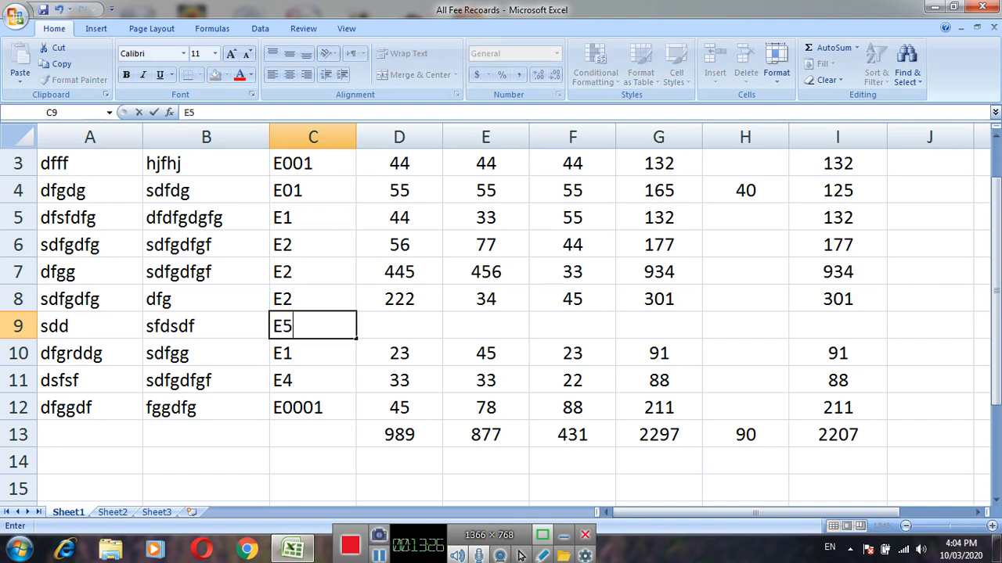
key("Tab")
type("334")
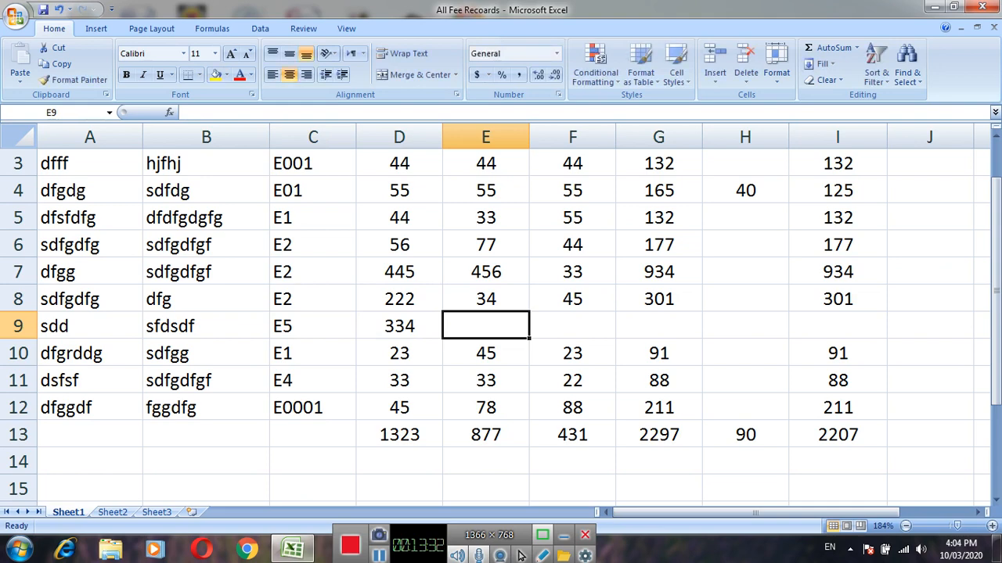
type("656")
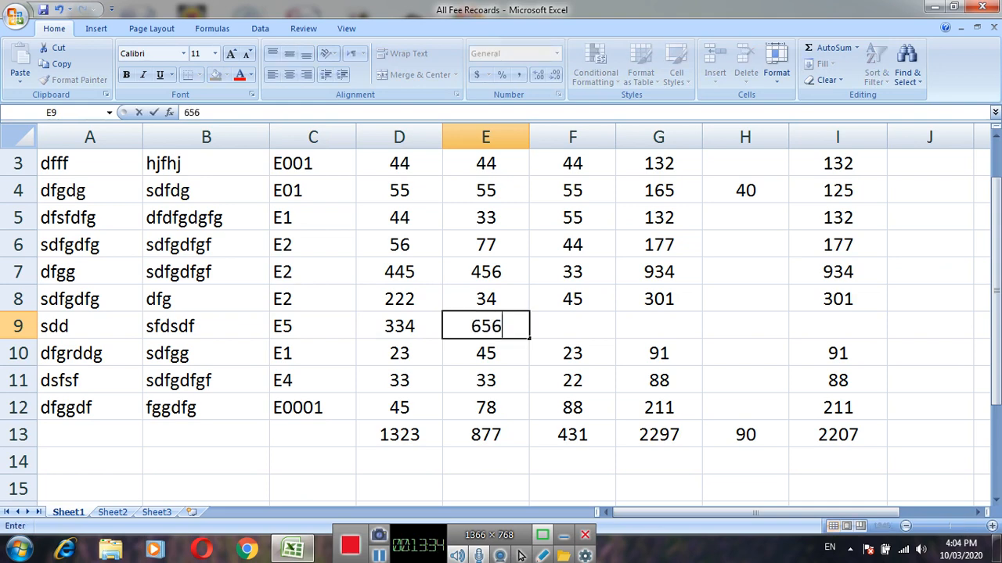
key("Tab")
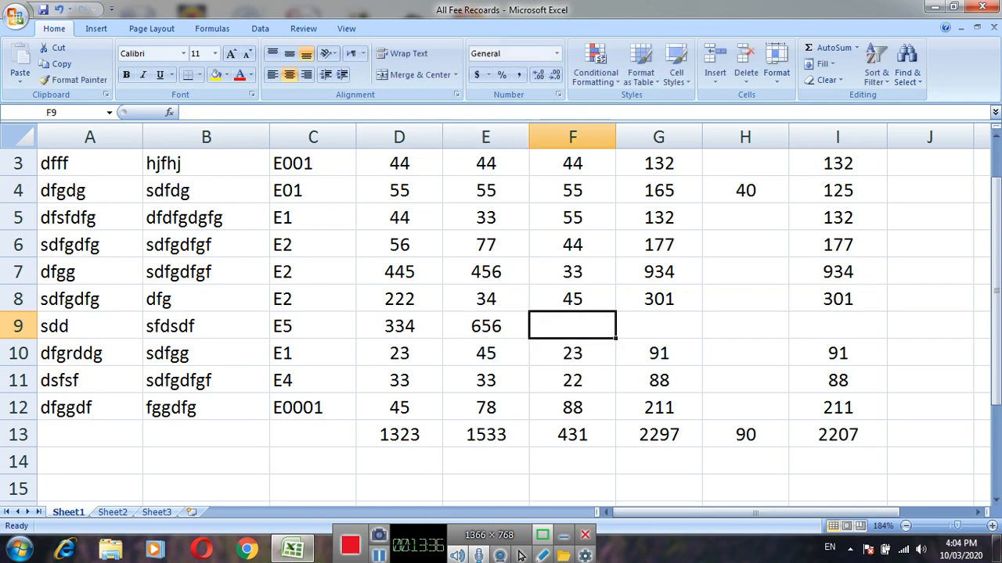
type("332")
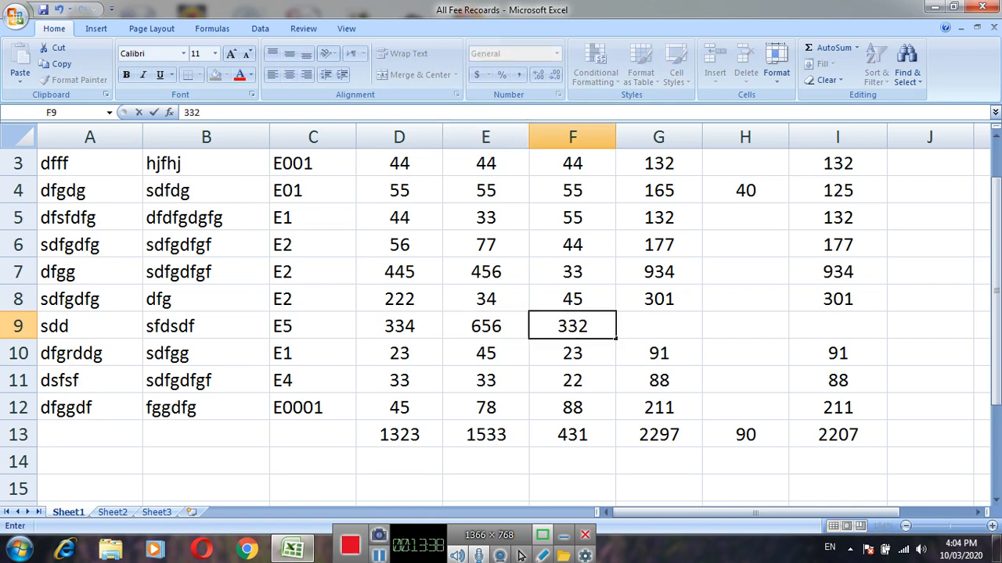
key("Tab")
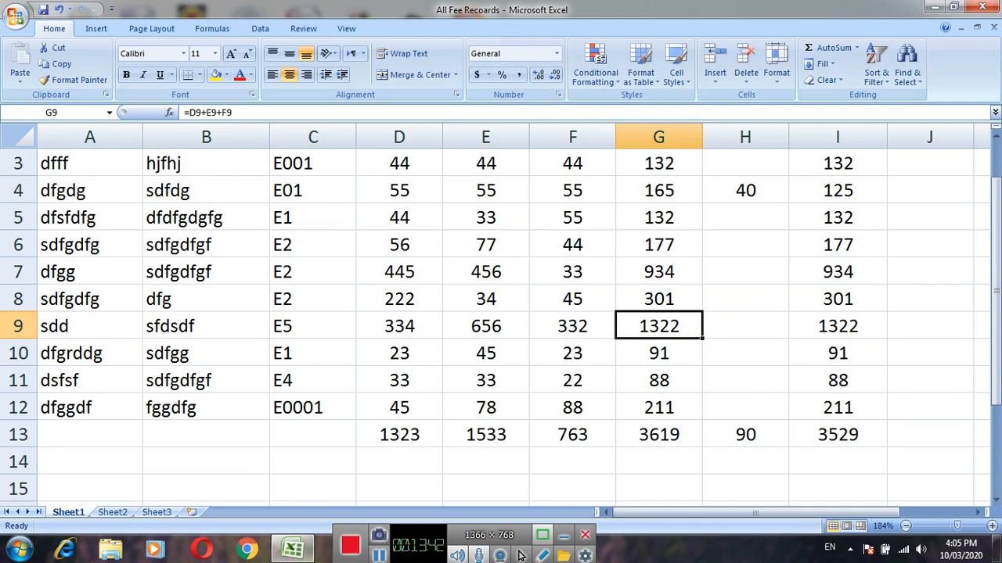
Apply All Borders to the header and student records in A1:I12.
mouse_move(996, 252)
left_mouse_down()
mouse_move(996, 216)
mouse_move(996, 285)
mouse_move(996, 234)
left_mouse_up()
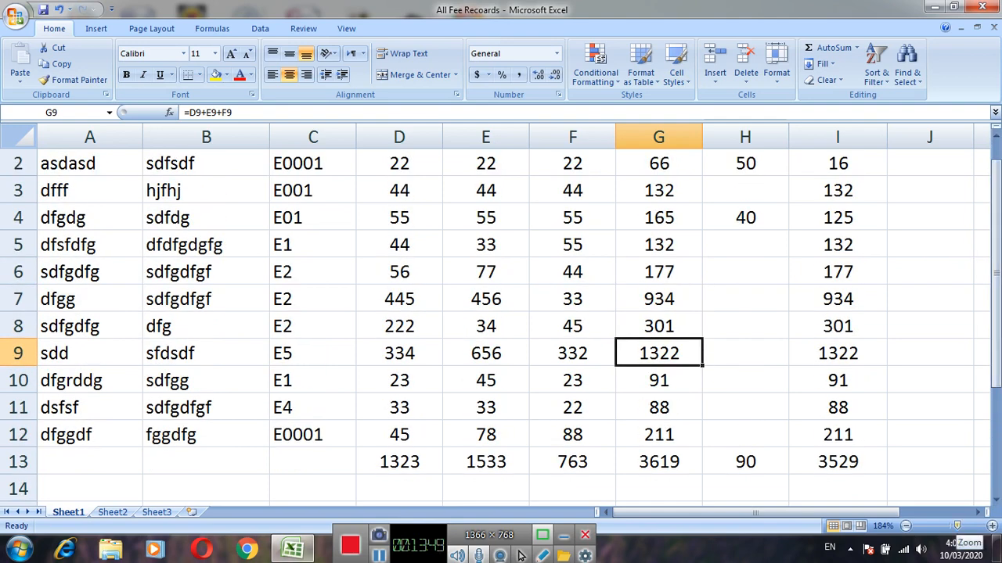
scroll(521, 555, "down", 4)
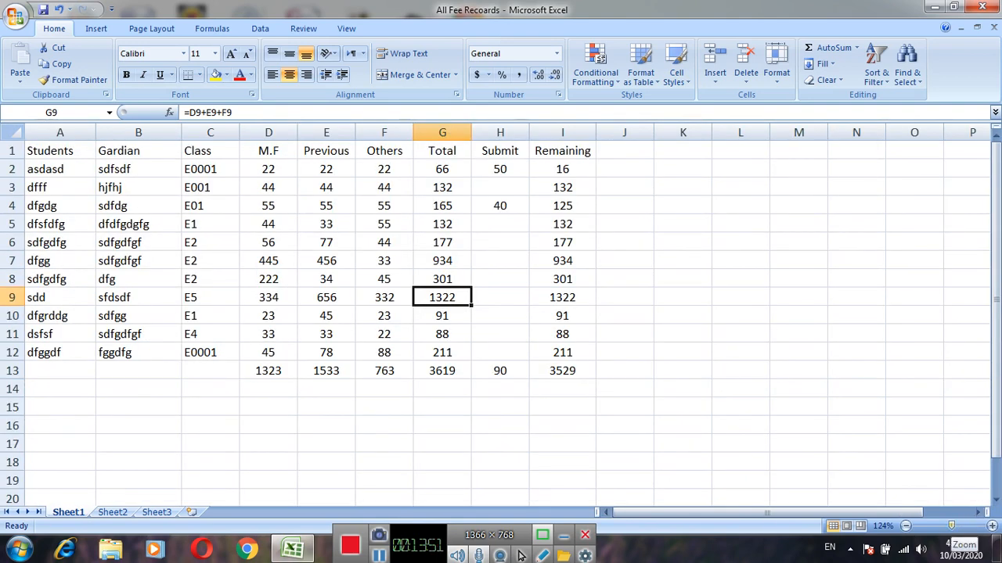
scroll(520, 555, "up", 1)
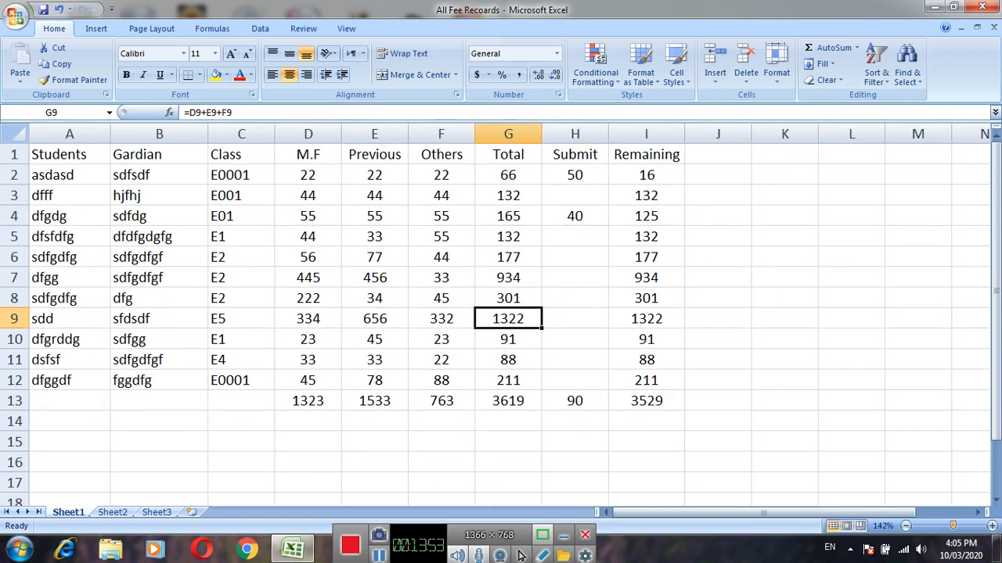
scroll(520, 555, "up", 1)
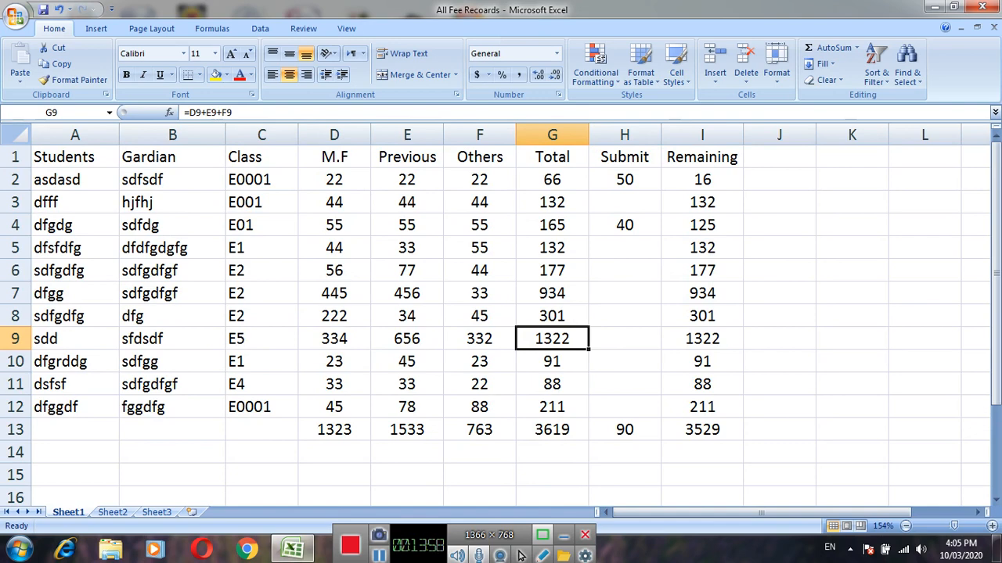
key("ctrl+Home")
key("shift+Down")
key("shift+Right")
key("shift+Down")
key("shift+Down")
key("shift+Down")
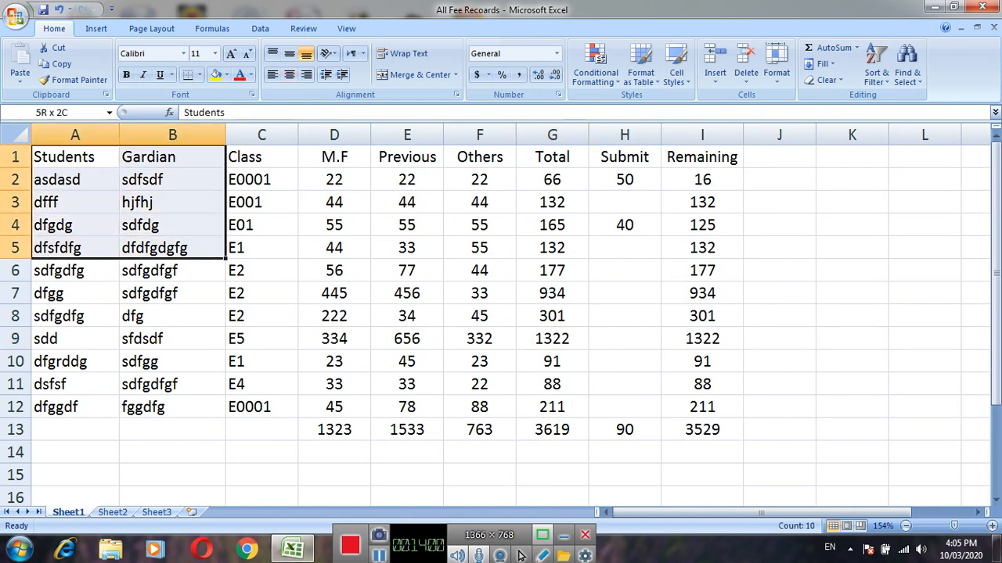
key("shift+Right")
key("shift+Right")
key("shift+Right")
key("shift+Right")
key("shift+Down")
key("shift+Down")
key("shift+Down")
key("shift+Down")
key("shift+Down")
key("shift+Right")
key("shift+Down")
key("shift+Right")
key("shift+Down")
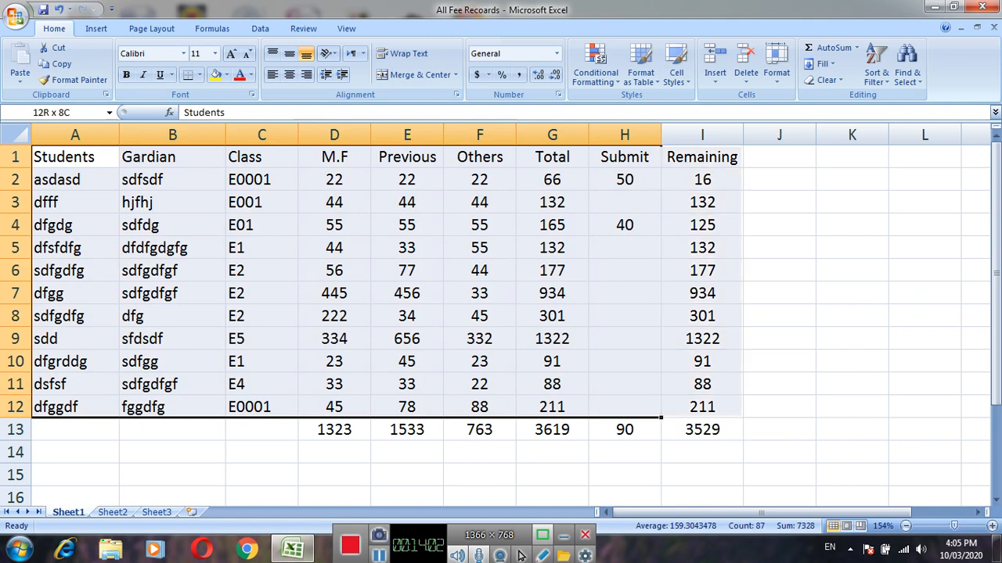
key("shift+Right")
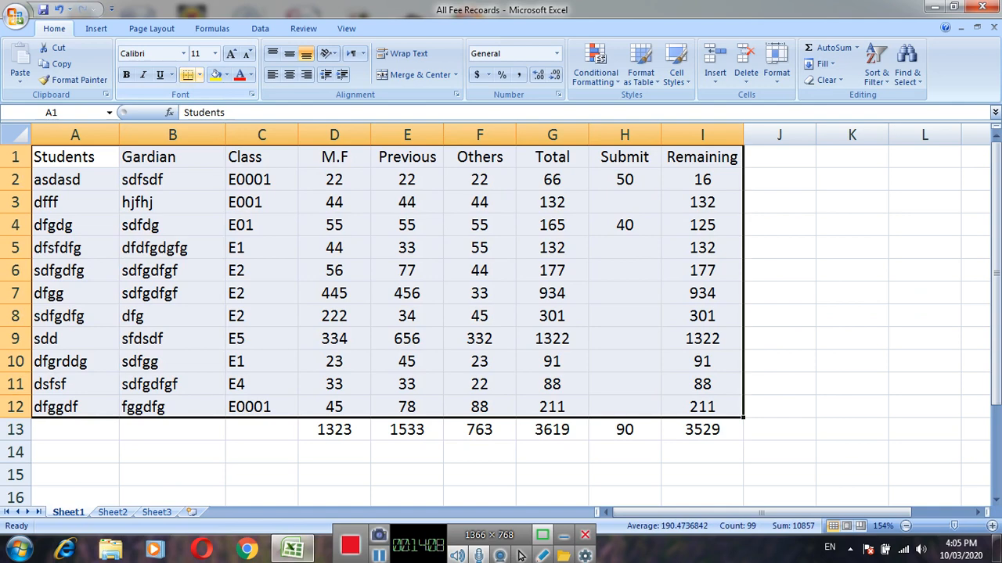
left_click(199, 75)
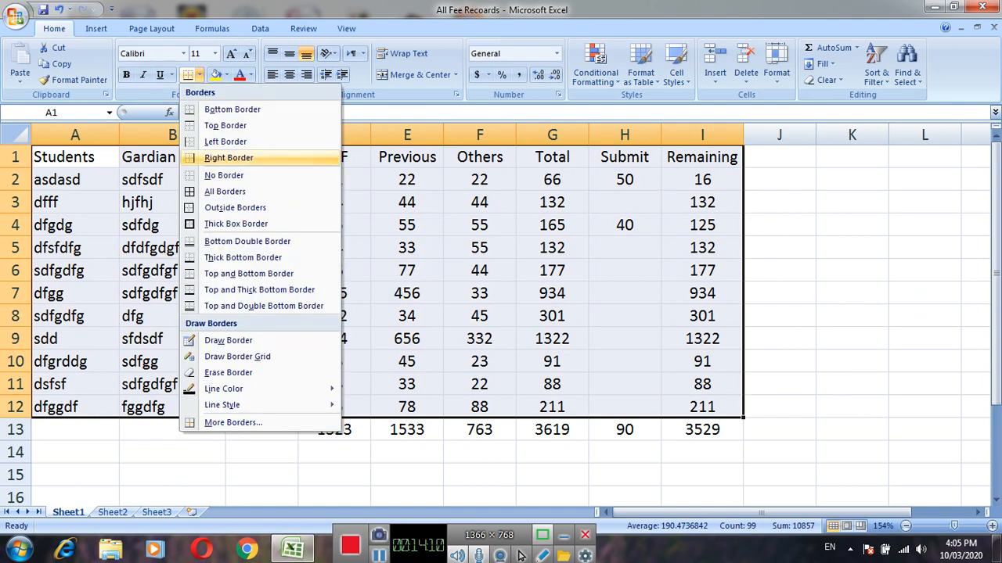
left_click(226, 192)
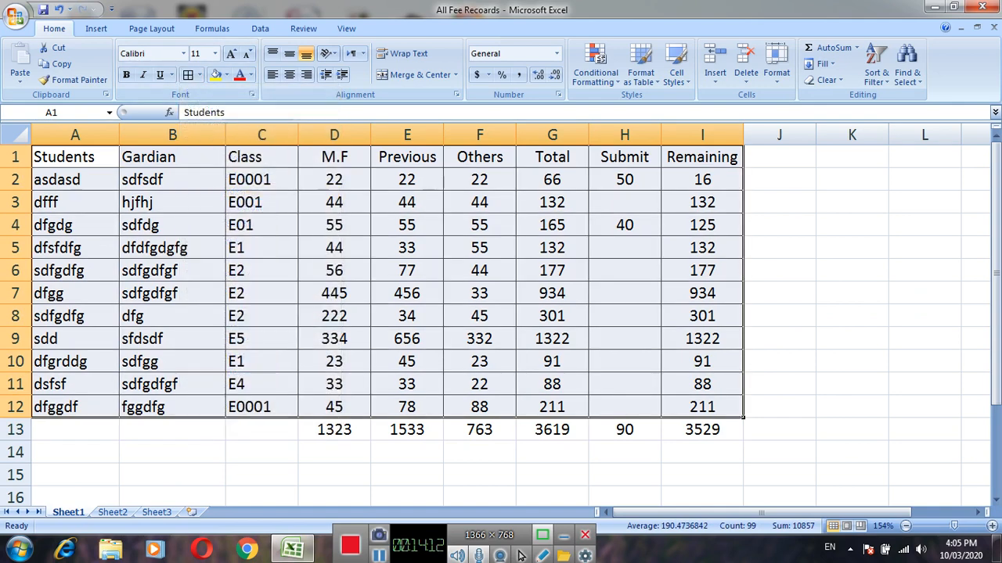
left_click(334, 316)
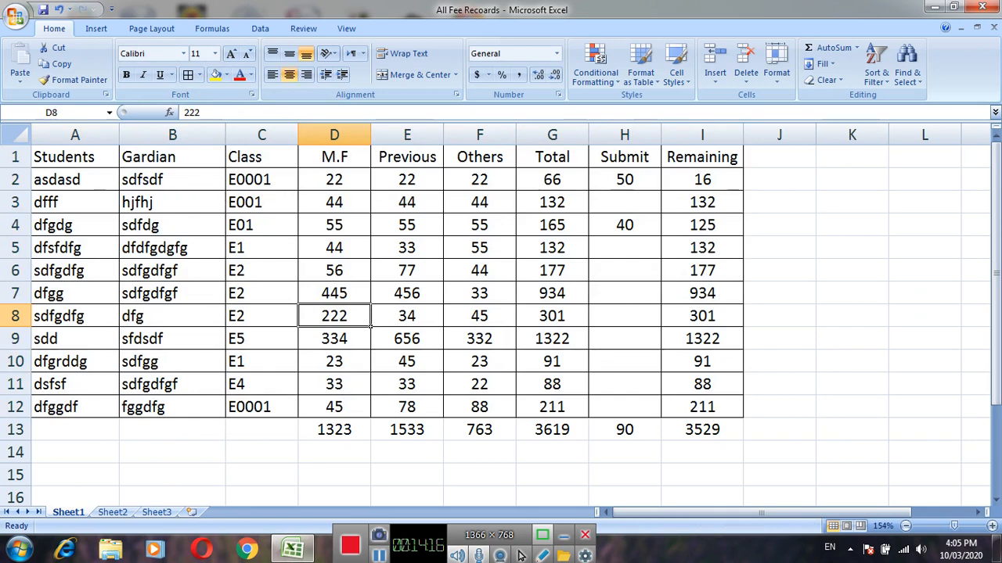
key("ctrl+Home")
key("shift+Right")
key("shift+Right")
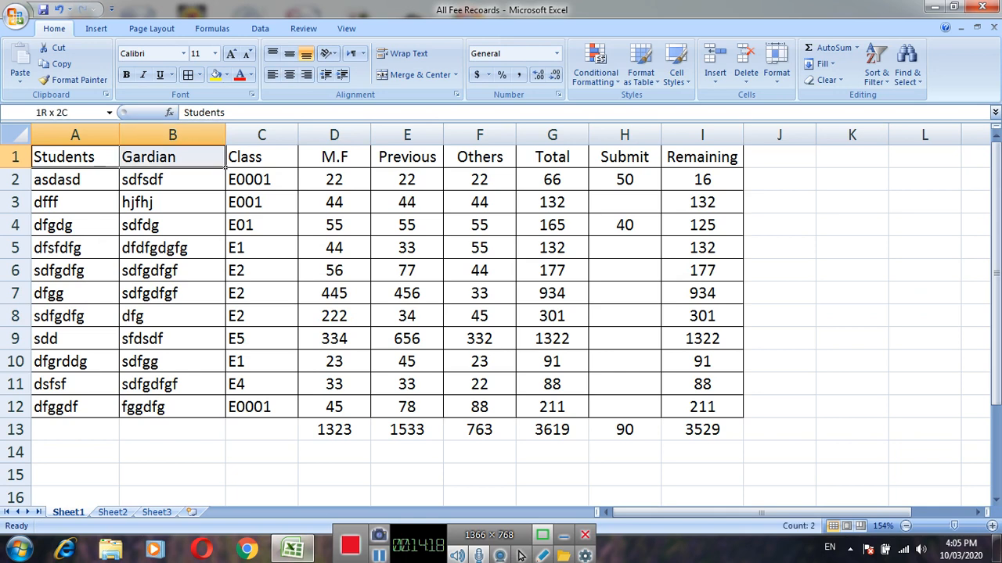
left_click_drag(261, 157, 407, 157)
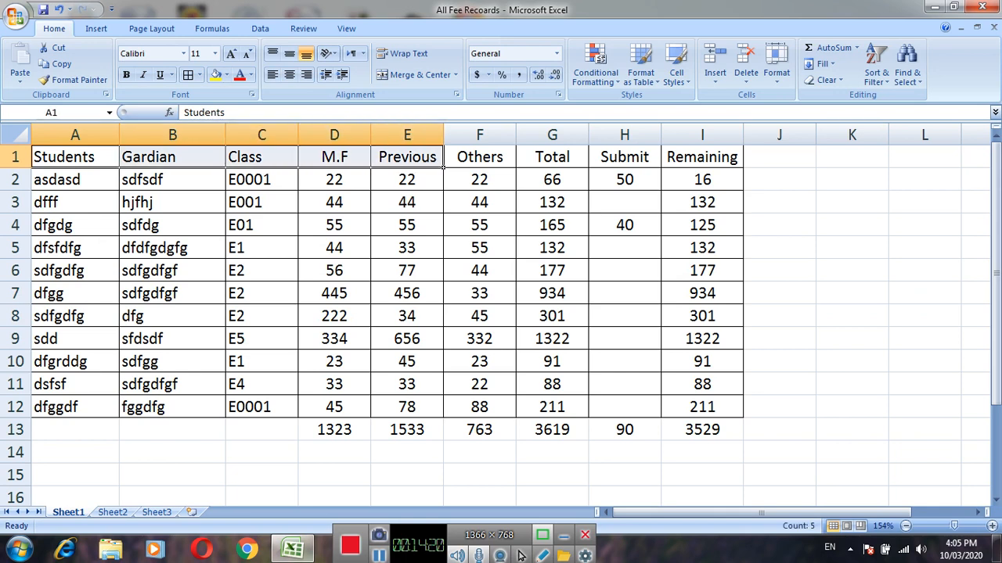
left_click(172, 225)
Add filter controls to the header row A1:I1, from Students through Remaining.
key("ctrl+Home")
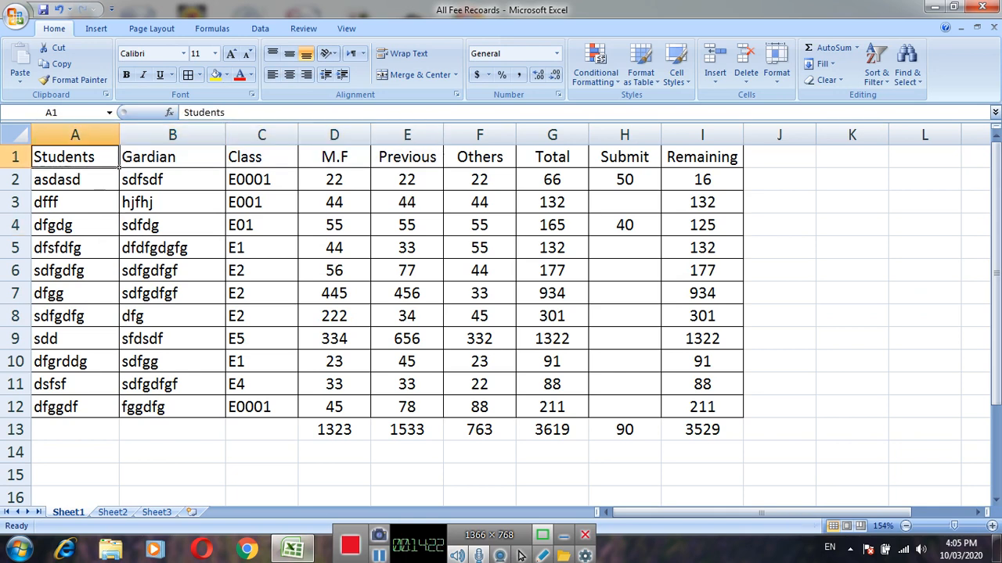
key("shift+Right")
key("shift+Right")
key("shift+Right")
key("shift+Right")
key("shift+Right")
key("shift+Right")
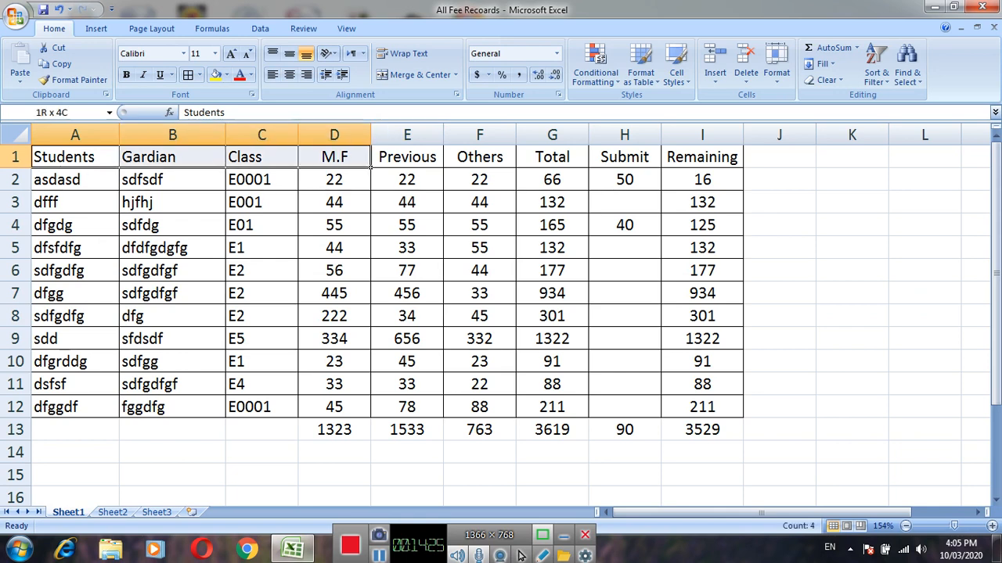
key("shift+Right")
key("shift+Right")
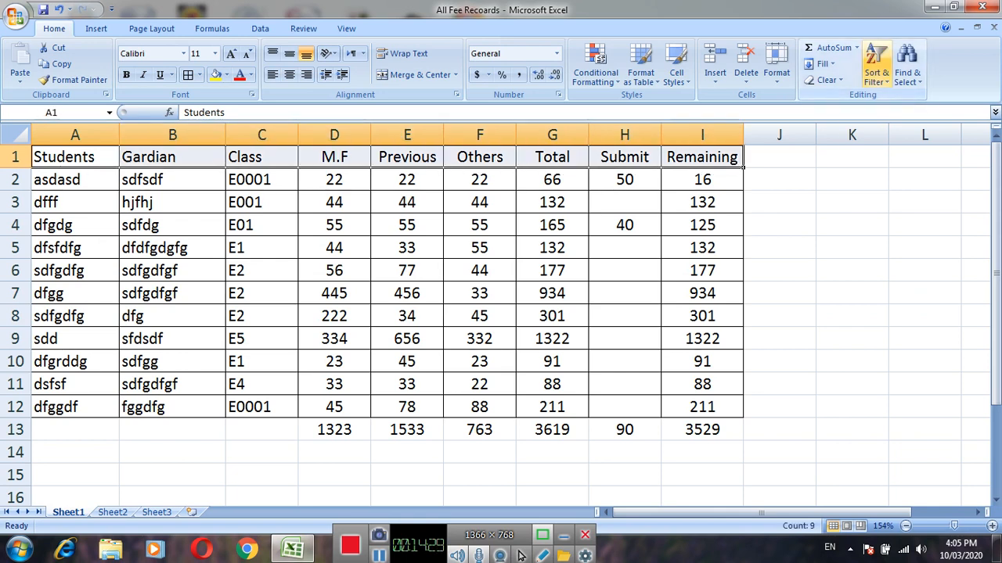
left_click(876, 74)
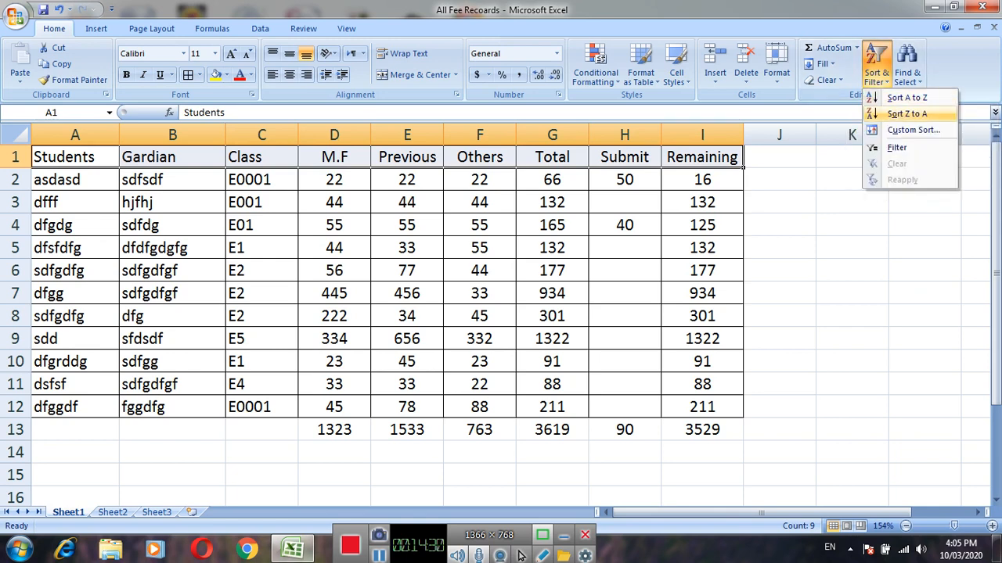
key("Down")
key("Down")
key("Return")
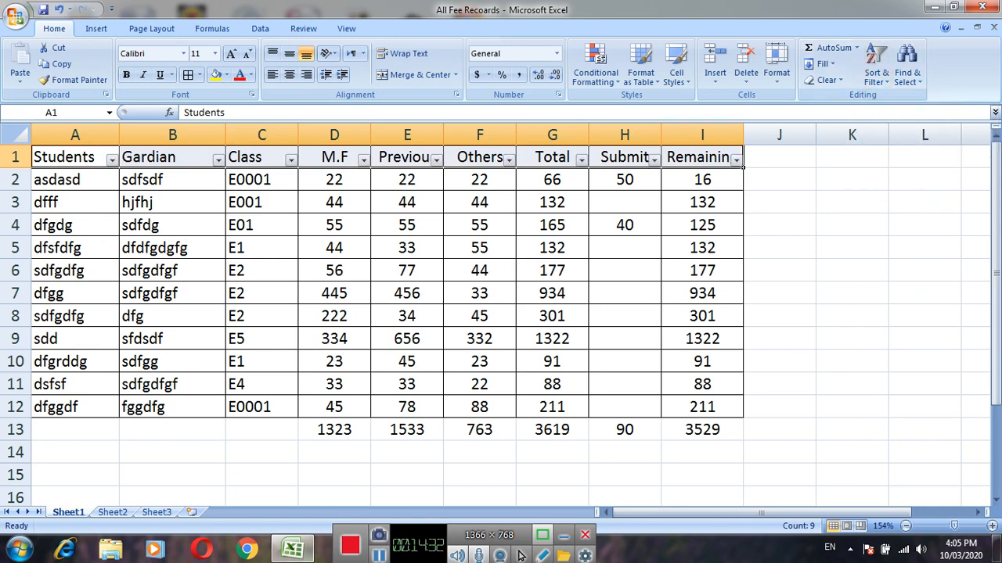
left_click(552, 247)
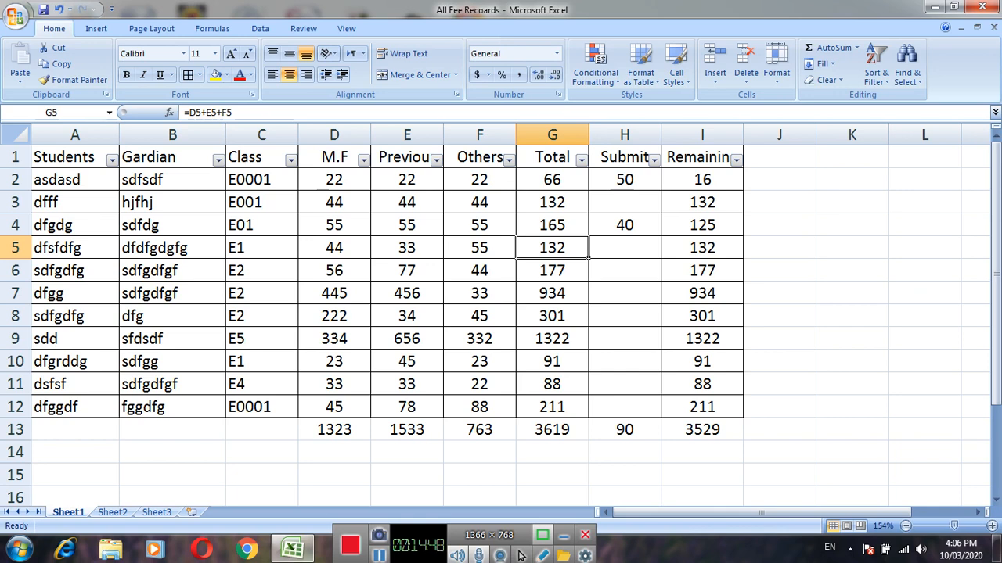
key("Down")
key("Down")
key("Down")
key("Down")
key("Down")
key("Down")
key("Down")
key("Down")
key("Down")
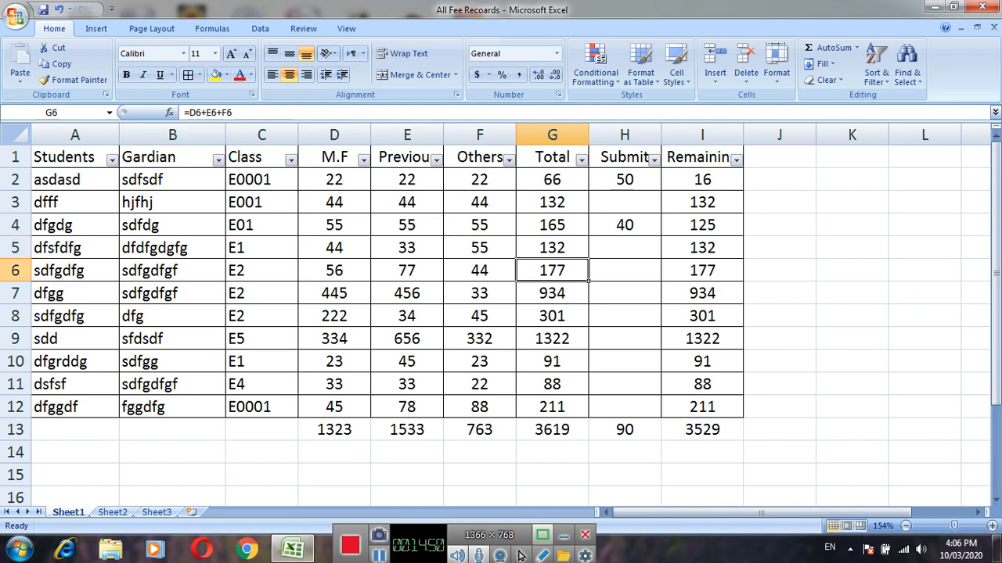
key("Down")
key("Down")
key("Down")
key("Down")
key("Down")
key("Down")
key("Down")
key("Down")
key("Down")
key("Down")
key("Down")
key("Down")
key("Down")
key("Down")
key("Down")
key("Down")
key("Down")
key("Down")
key("Down")
key("Down")
key("Up")
key("Up")
key("Up")
key("Up")
key("Up")
key("Up")
key("Up")
key("Up")
key("Up")
key("Up")
key("Up")
key("Up")
key("Up")
key("Up")
key("Up")
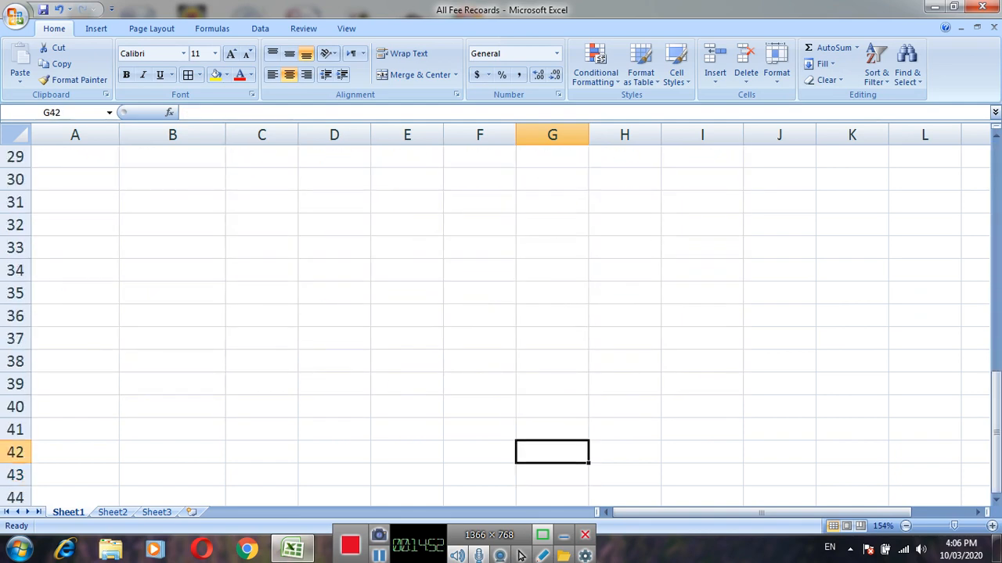
key("Up")
key("Up")
key("Up")
key("Up")
key("Up")
key("Up")
key("Up")
key("Up")
key("Up")
key("Up")
key("Up")
key("Up")
key("Up")
key("Up")
key("Up")
key("Up")
key("Up")
key("Up")
key("Up")
key("Up")
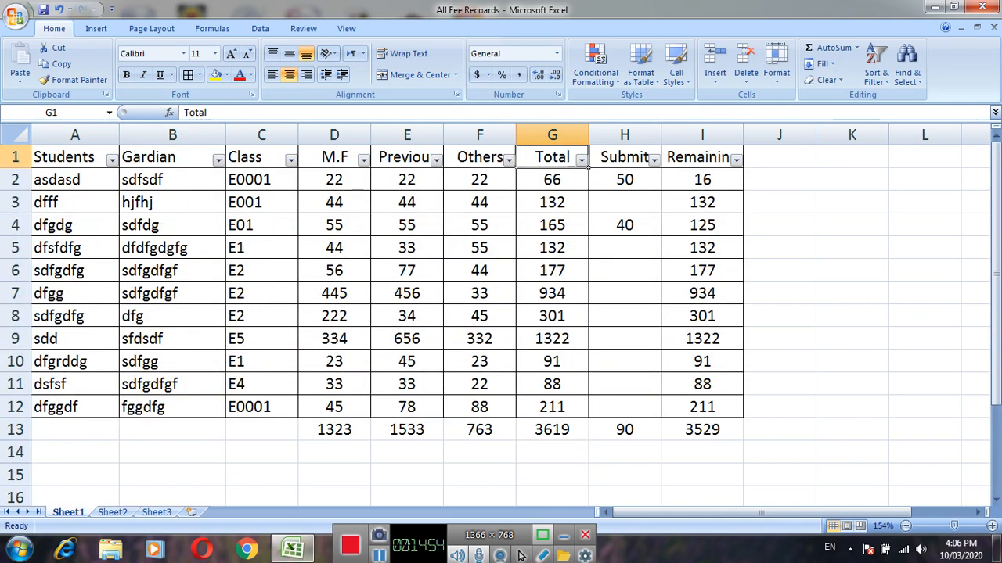
Filter the Class column with a text filter to show only the rows equal to E2.
left_click(291, 160)
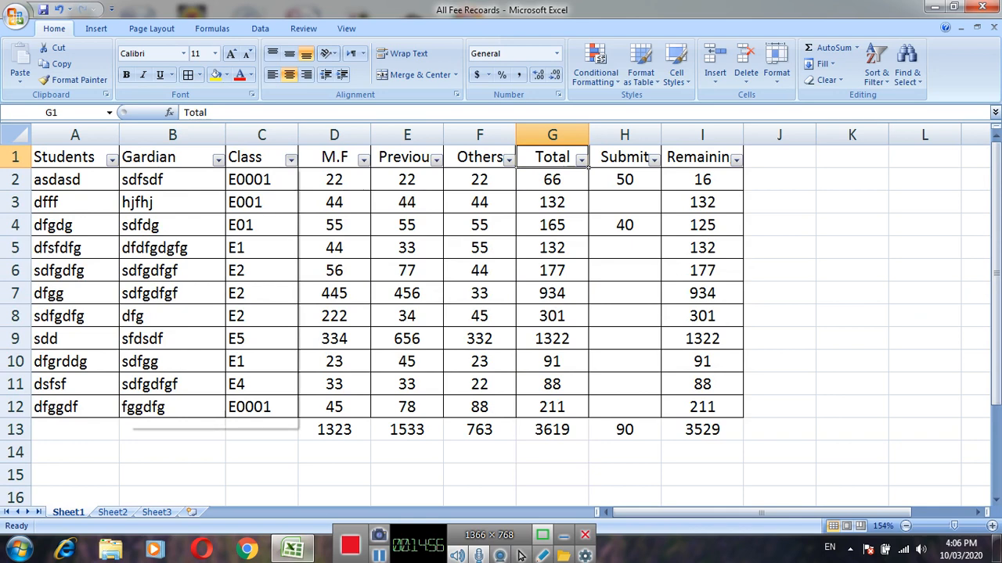
left_click(291, 160)
left_click(291, 160)
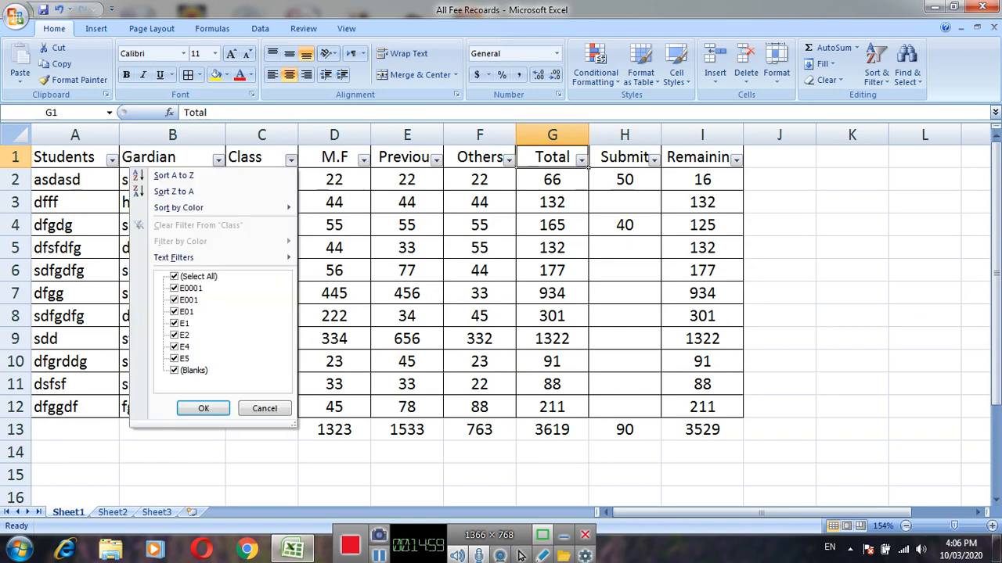
mouse_move(213, 257)
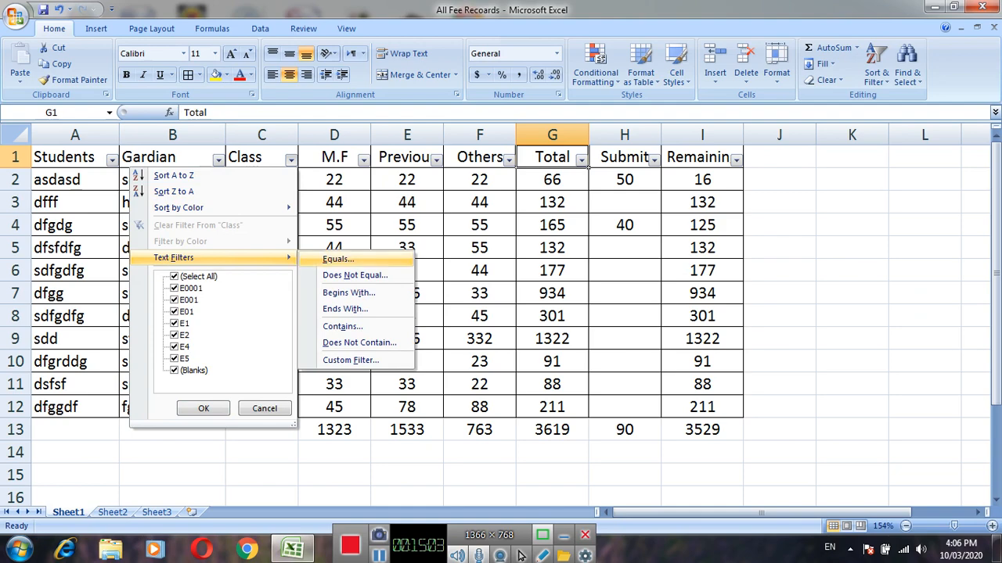
key("Return")
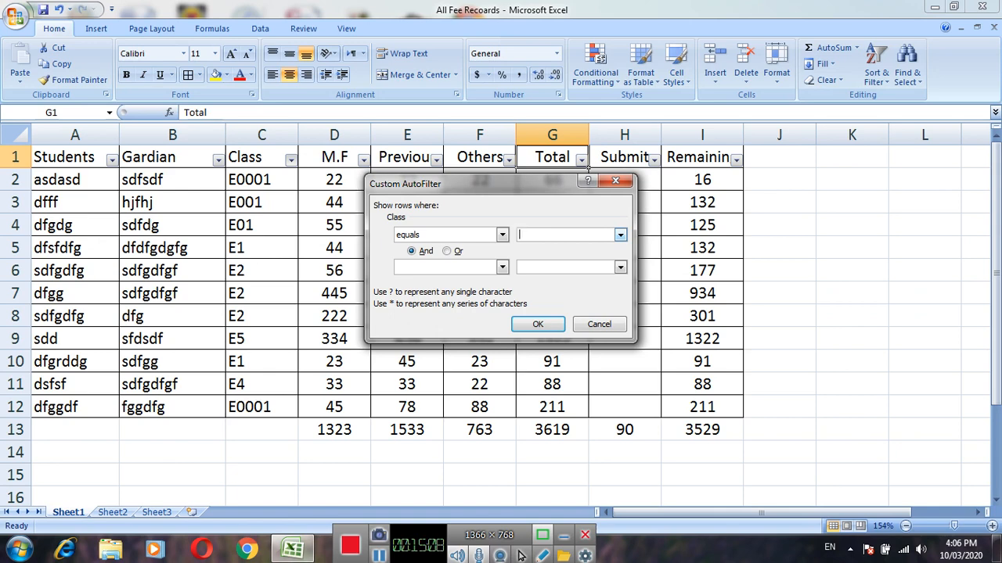
type("E2")
key("Return")
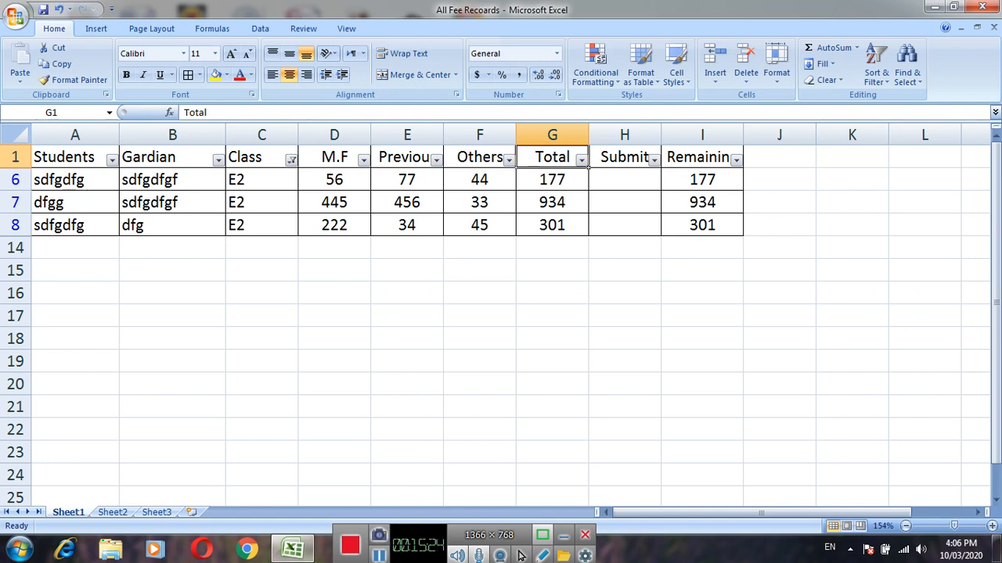
Enter 23 as the submitted amount in H7 for student dfgg.
key("Right")
key("Down")
key("Down")
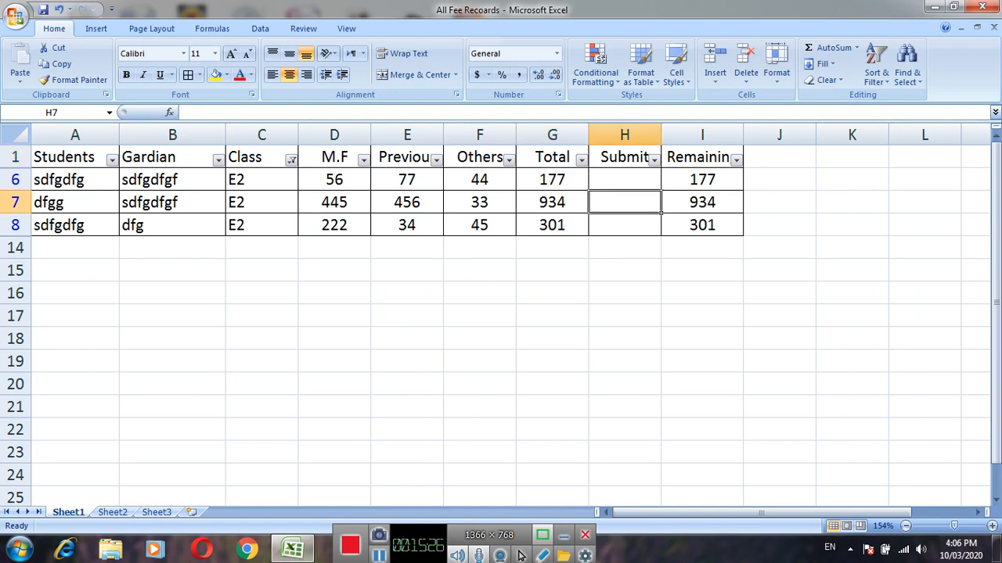
type("23")
key("Left")
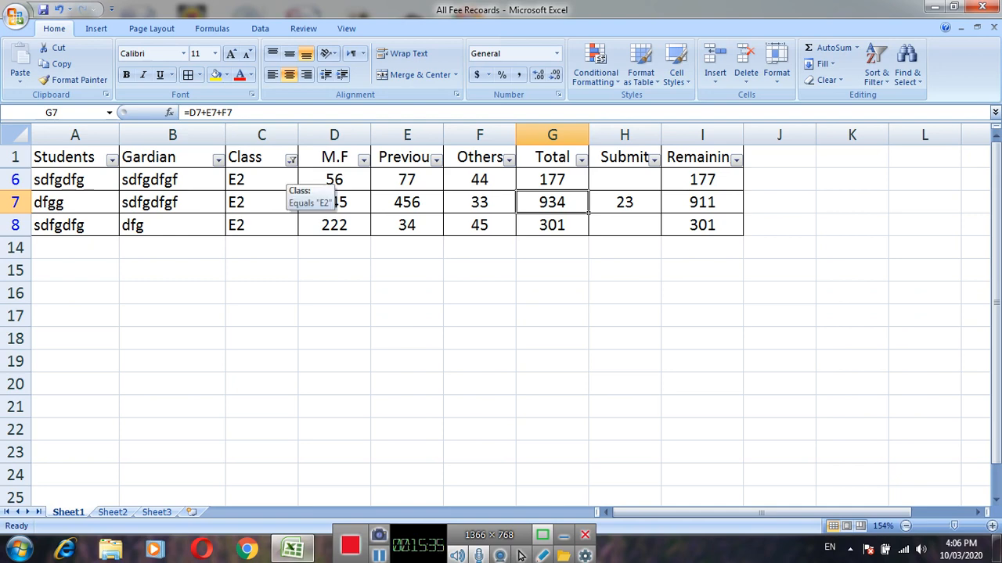
Clear the filter from the Class column so that all student records are listed.
left_click(291, 160)
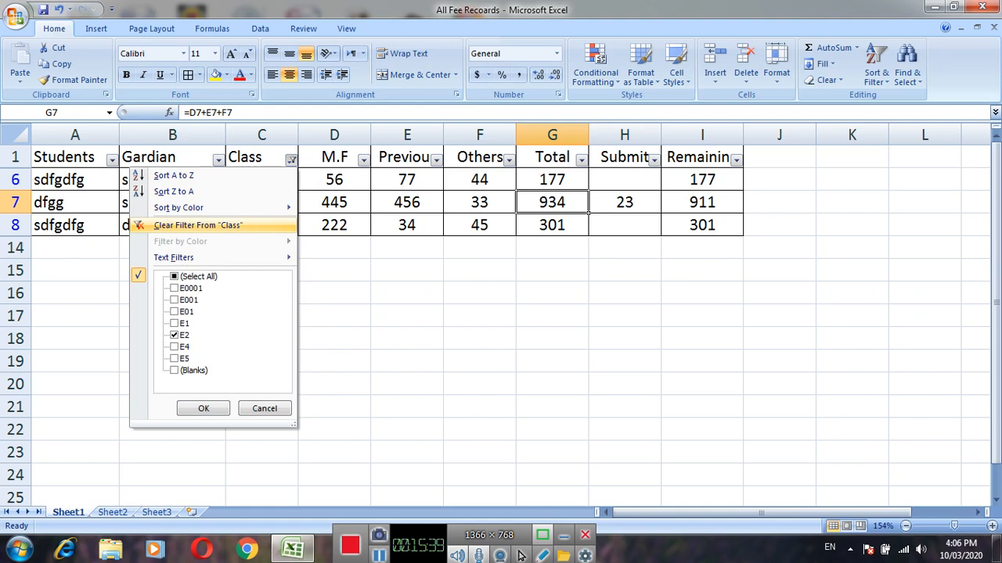
left_click(198, 225)
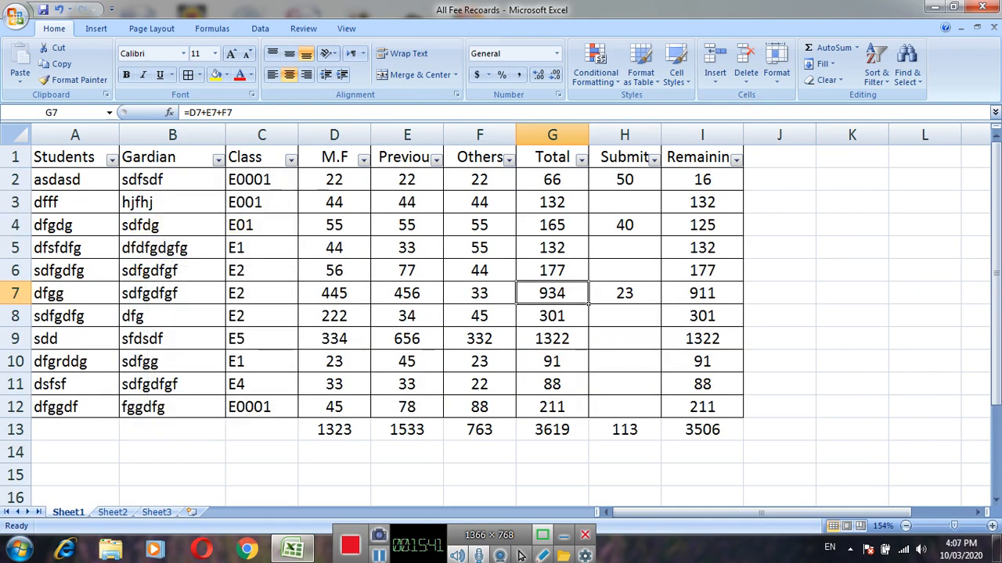
left_click(334, 316)
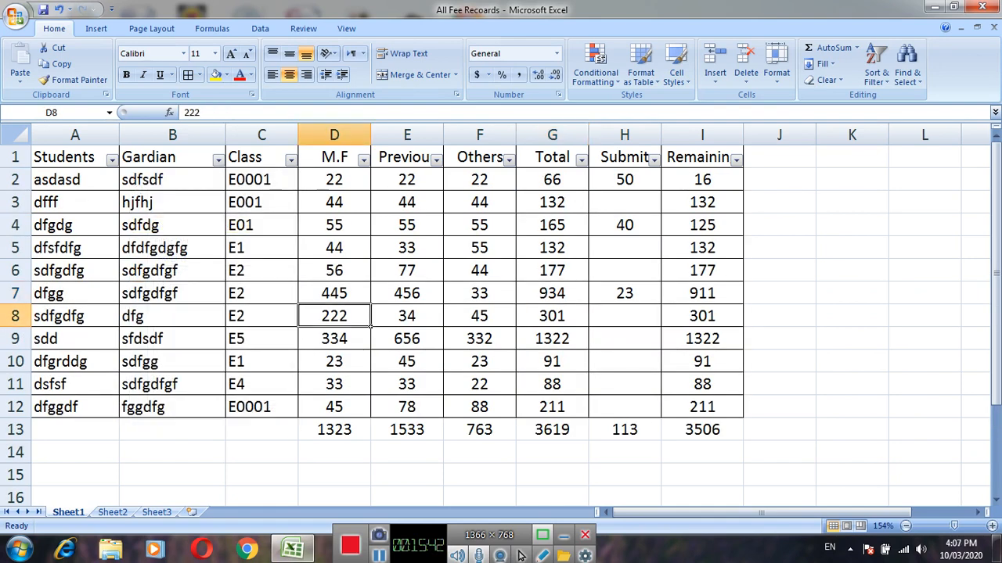
Filter the Class column by text equal to E0001, and clear that filter again.
left_click(291, 159)
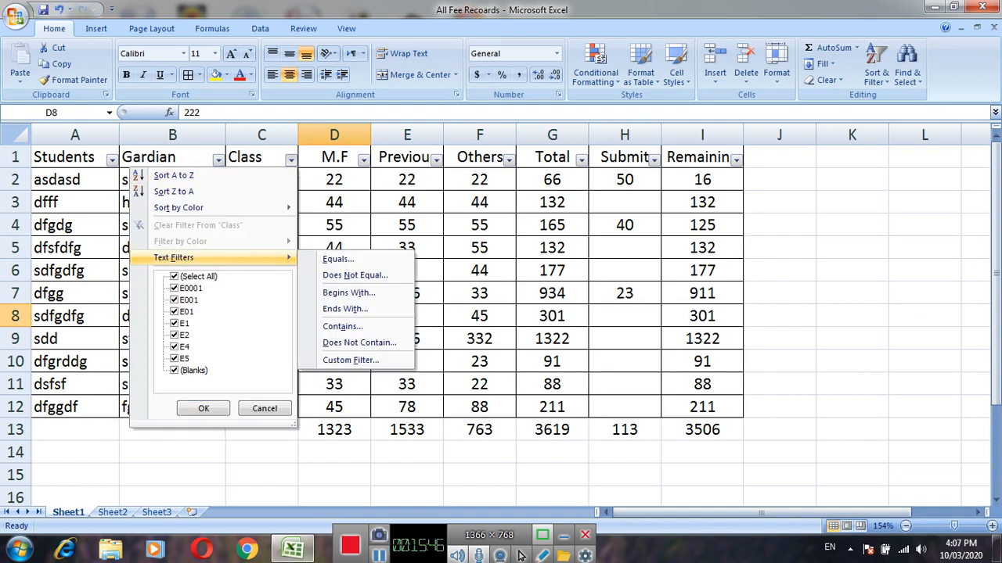
left_click(338, 259)
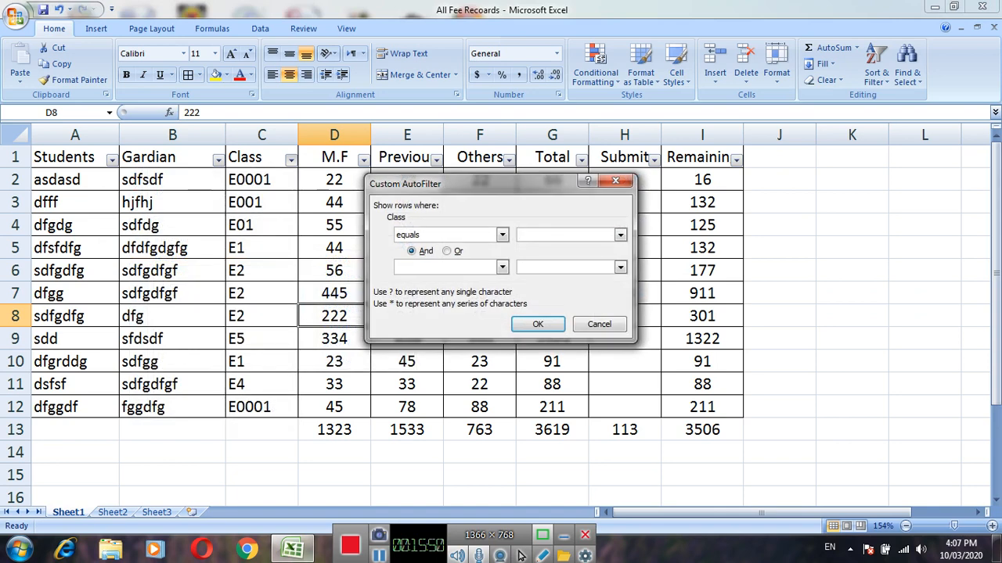
type("E0001")
key("Return")
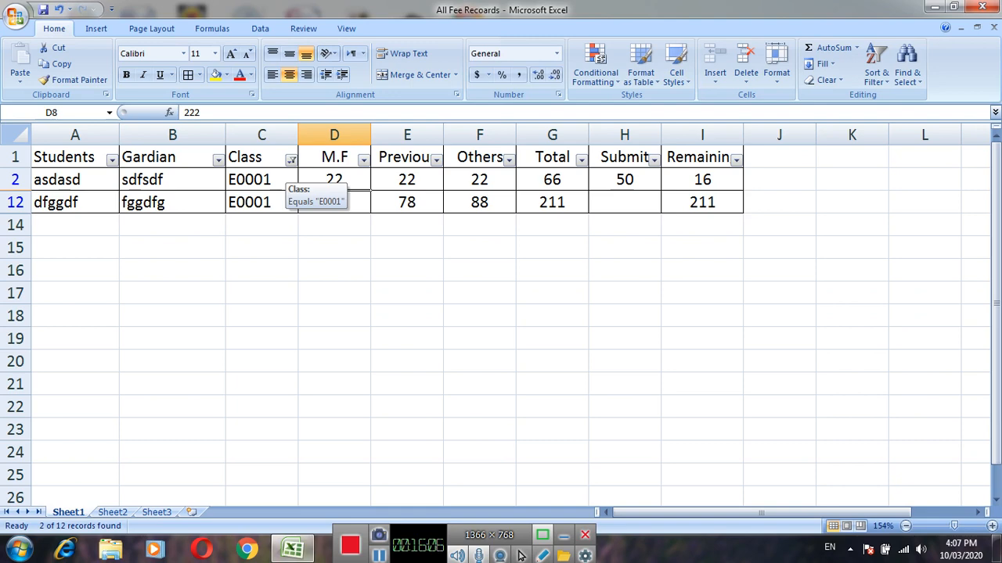
left_click(290, 159)
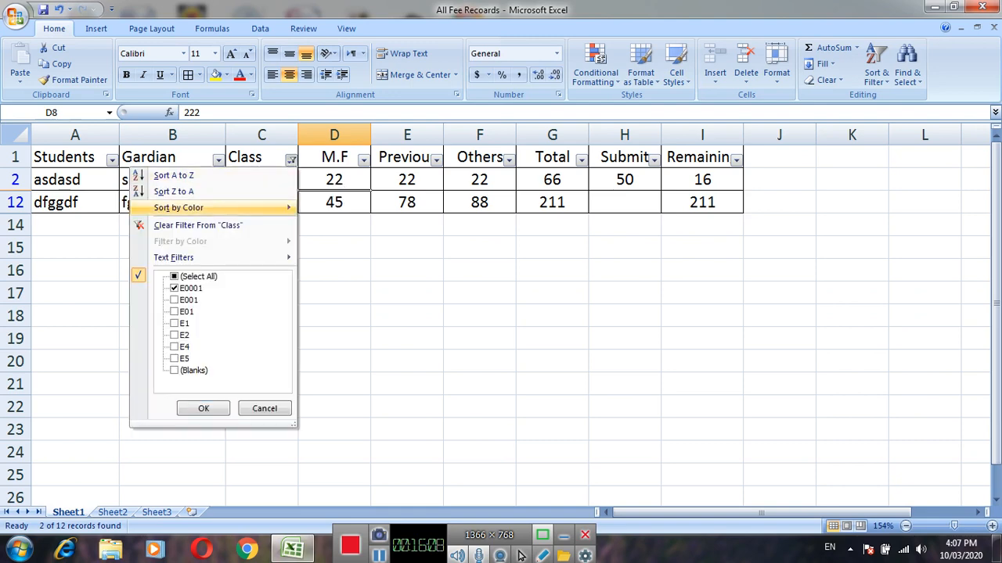
key("Return")
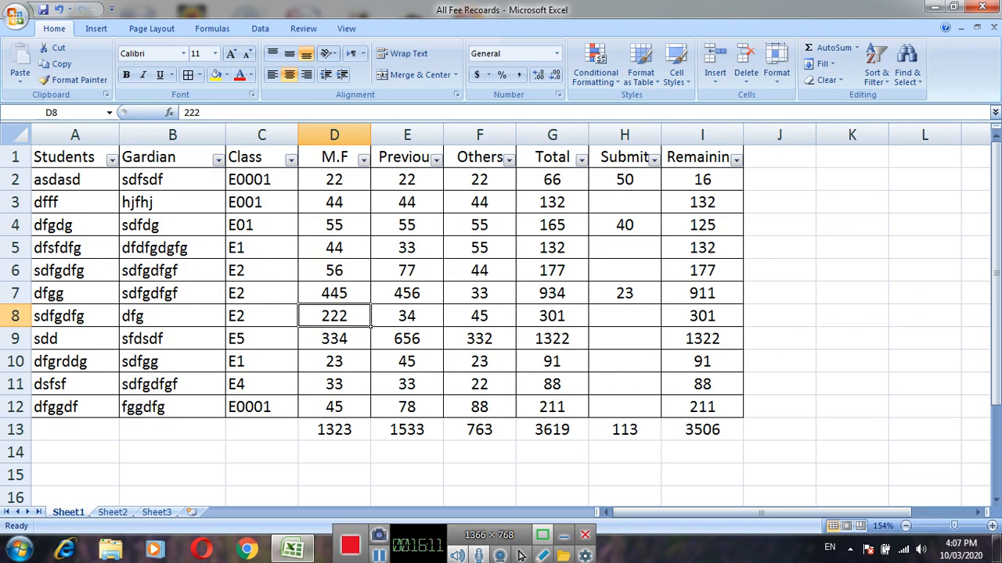
key("Down")
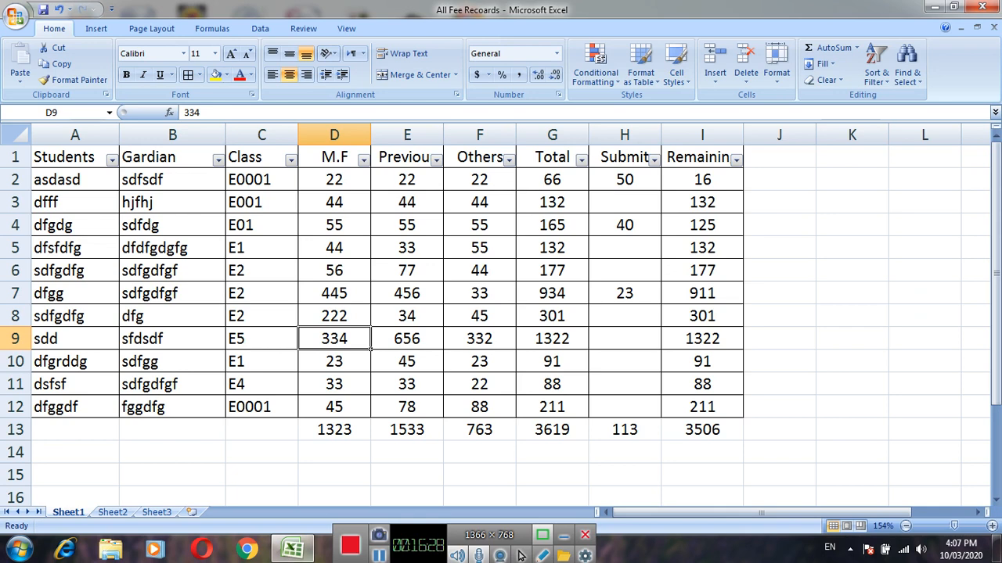
left_click(262, 270)
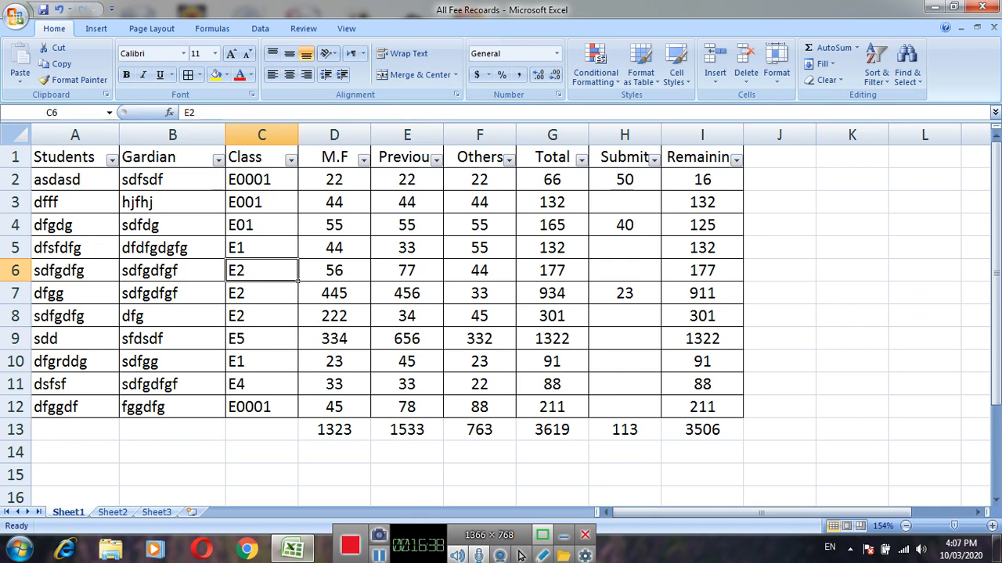
key("Up")
key("Up")
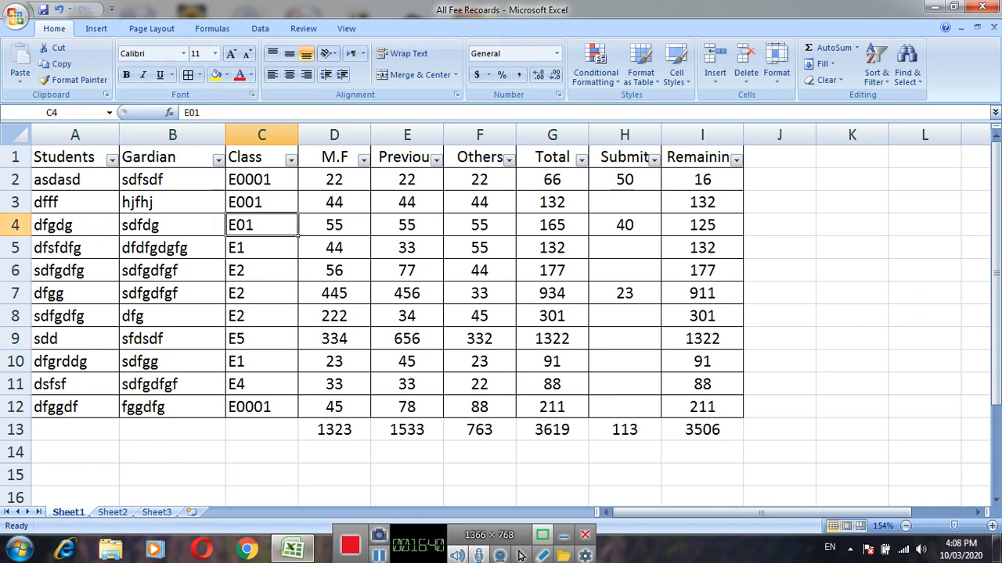
Set the sheet's page margins to the Narrow preset.
left_click(152, 29)
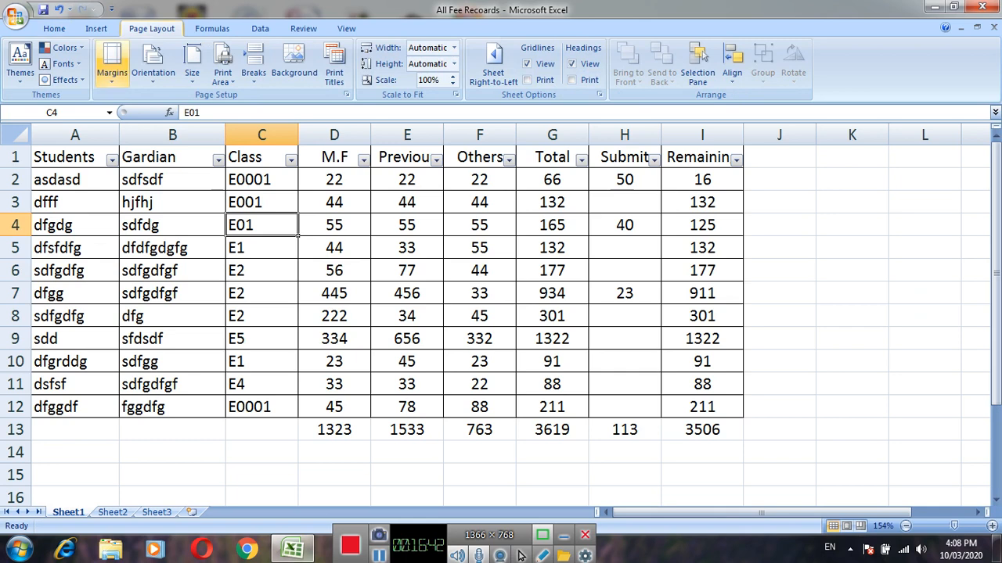
left_click(112, 66)
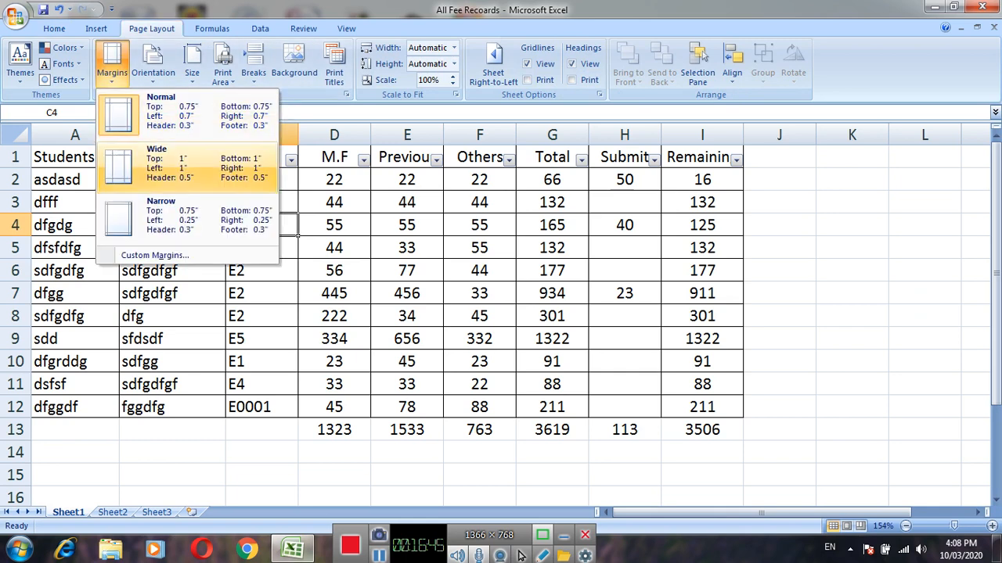
left_click(188, 216)
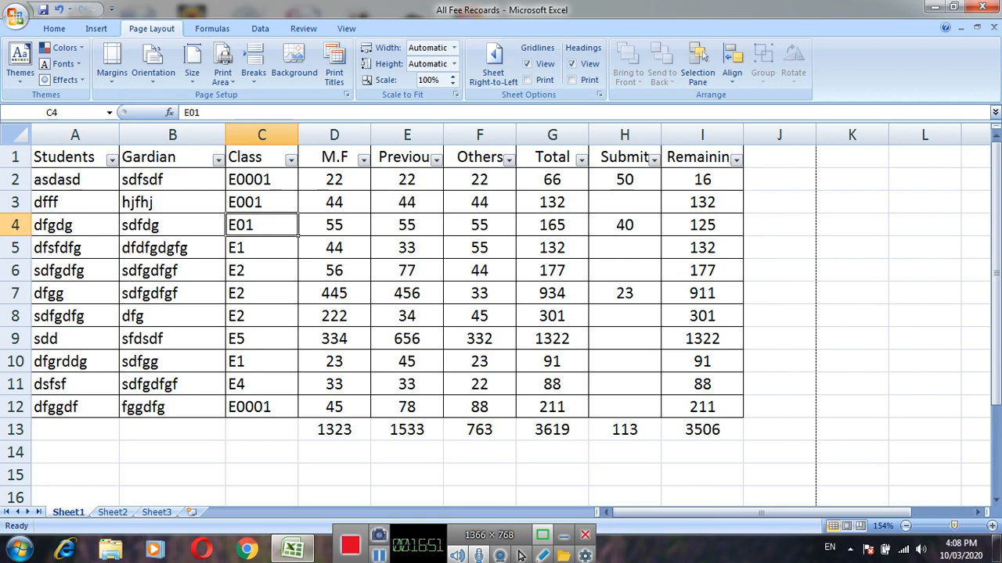
Widen the Gardian column (column B) of the fee table.
scroll(500, 315, "up", 4)
left_click_drag(792, 512, 825, 513)
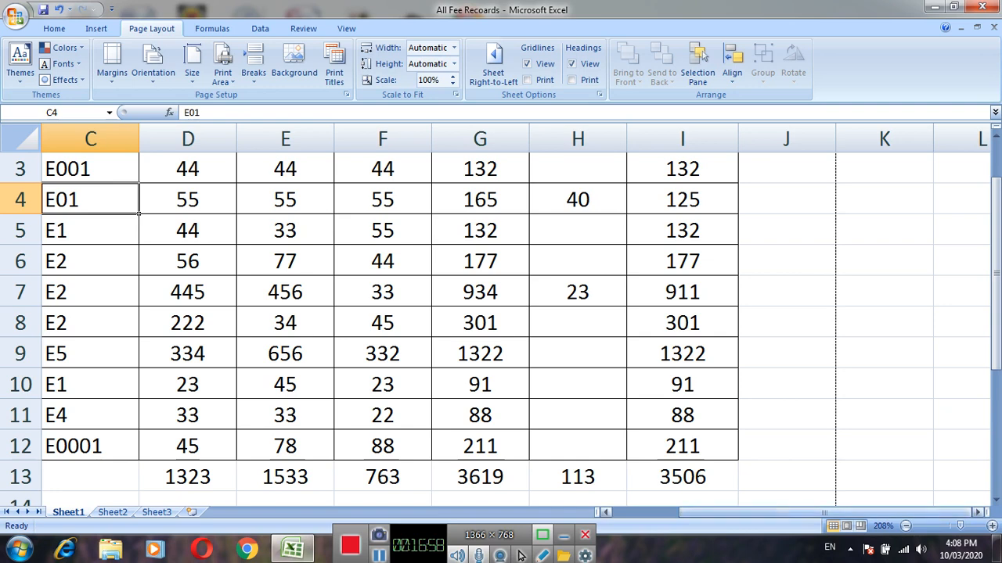
left_click_drag(732, 513, 665, 513)
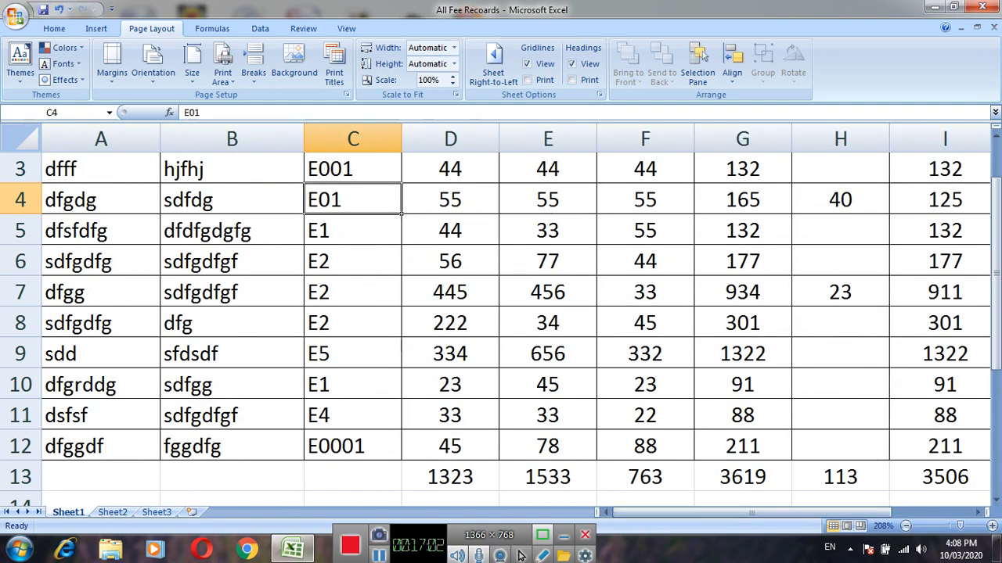
left_click_drag(303, 139, 343, 139)
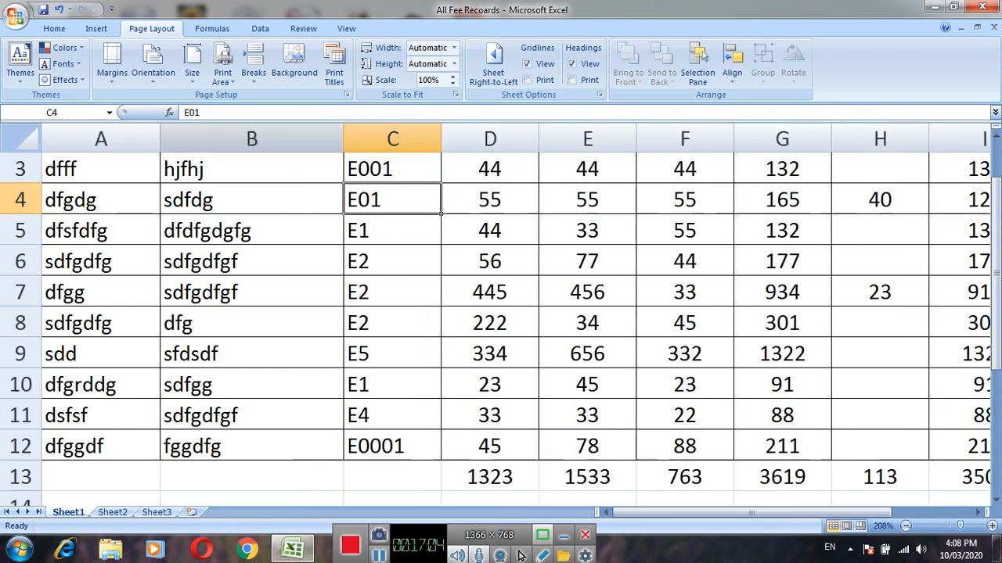
Widen the Students column (column A) and check the table's last column against the dashed page-break line.
left_click_drag(160, 139, 191, 138)
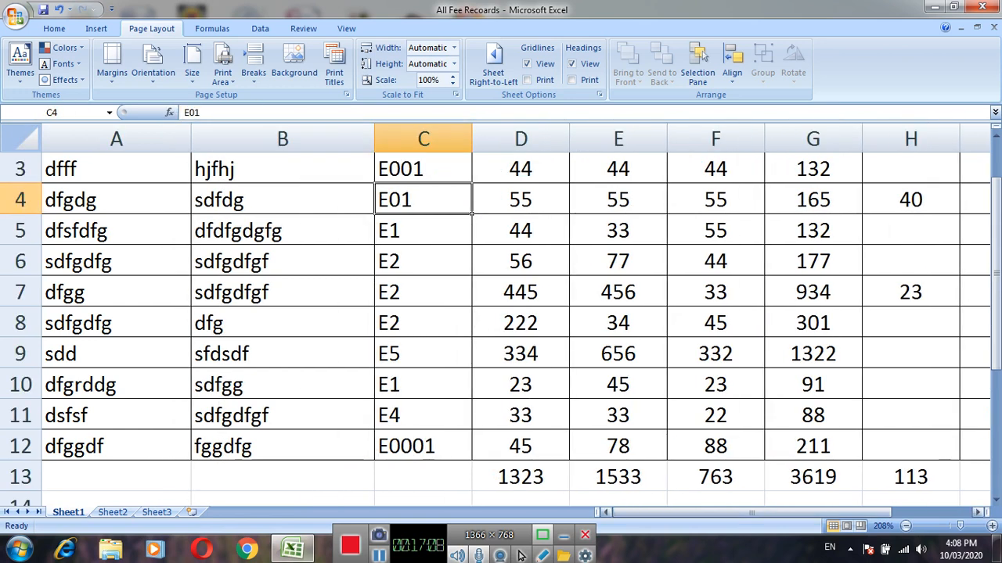
left_click_drag(752, 513, 831, 512)
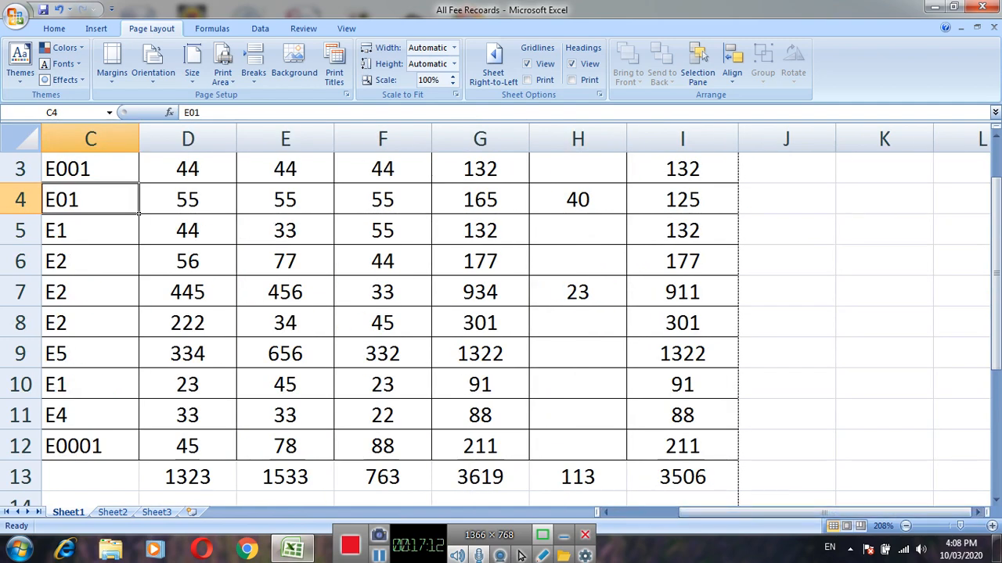
left_click_drag(995, 266, 996, 274)
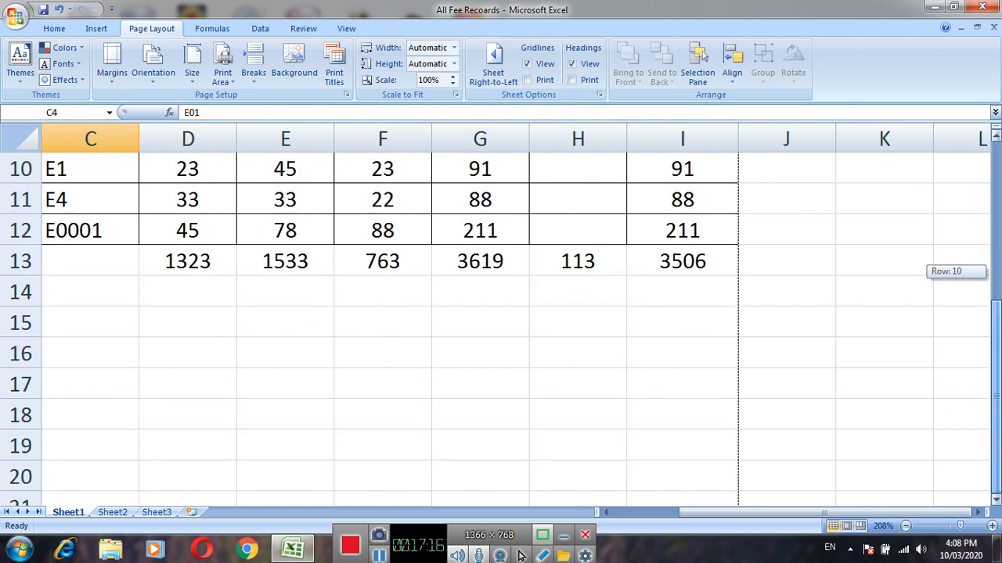
left_click_drag(995, 274, 995, 274)
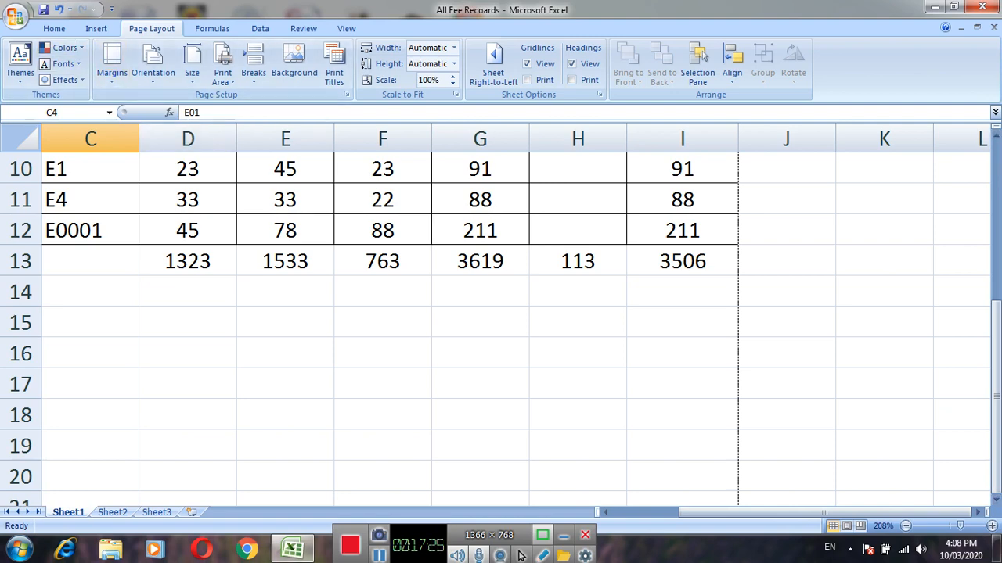
Open the print preview of the fee table, zoom in and out to examine the page, and close the preview.
left_click(285, 323)
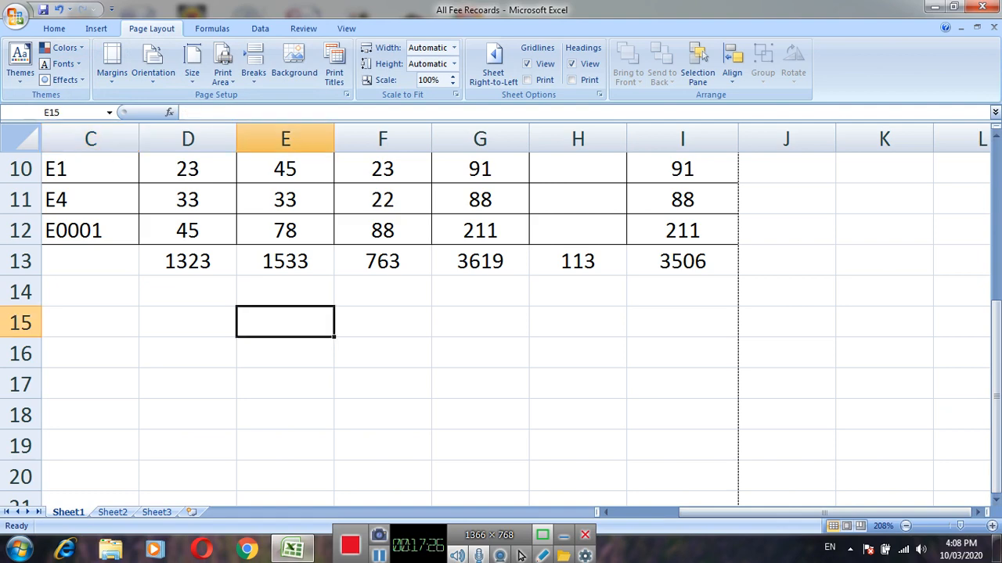
key("ctrl+p")
key("alt+w")
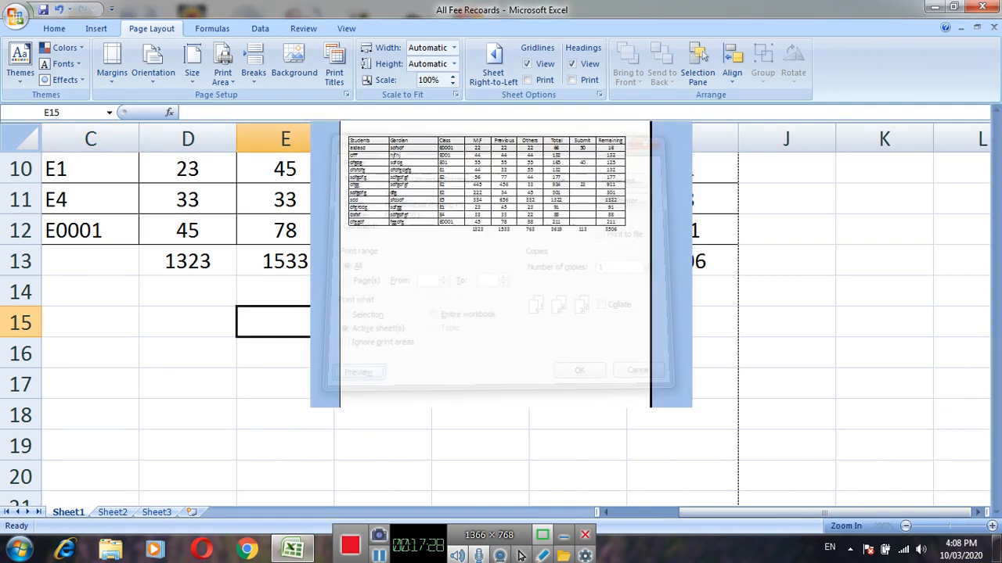
left_click(90, 64)
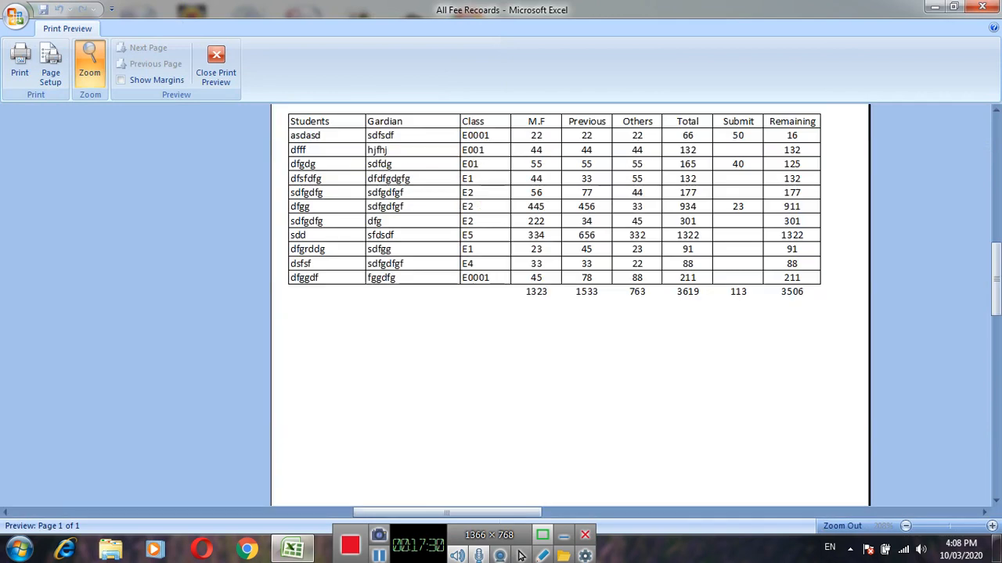
left_click(90, 64)
left_click(90, 64)
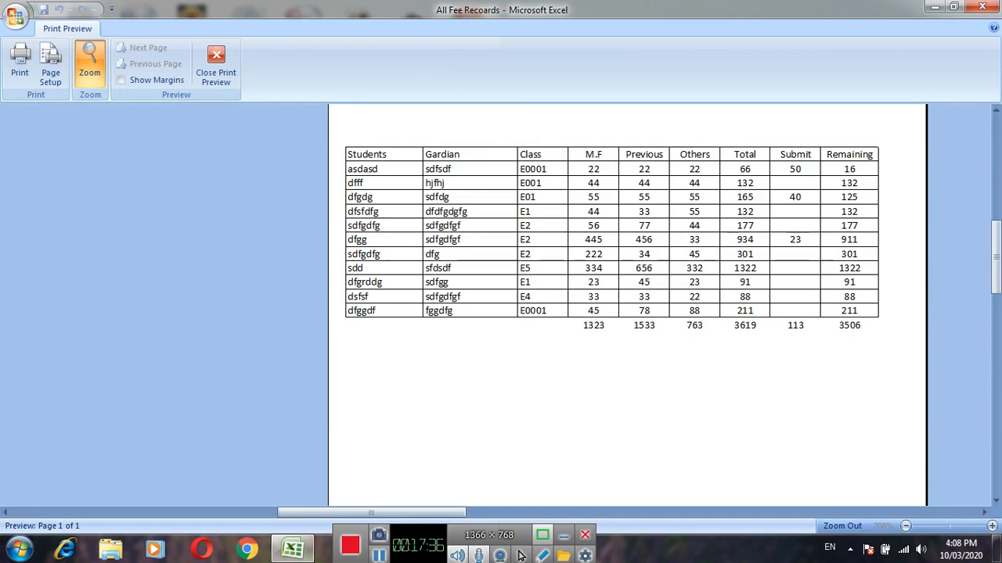
left_click(429, 219)
left_click(570, 237)
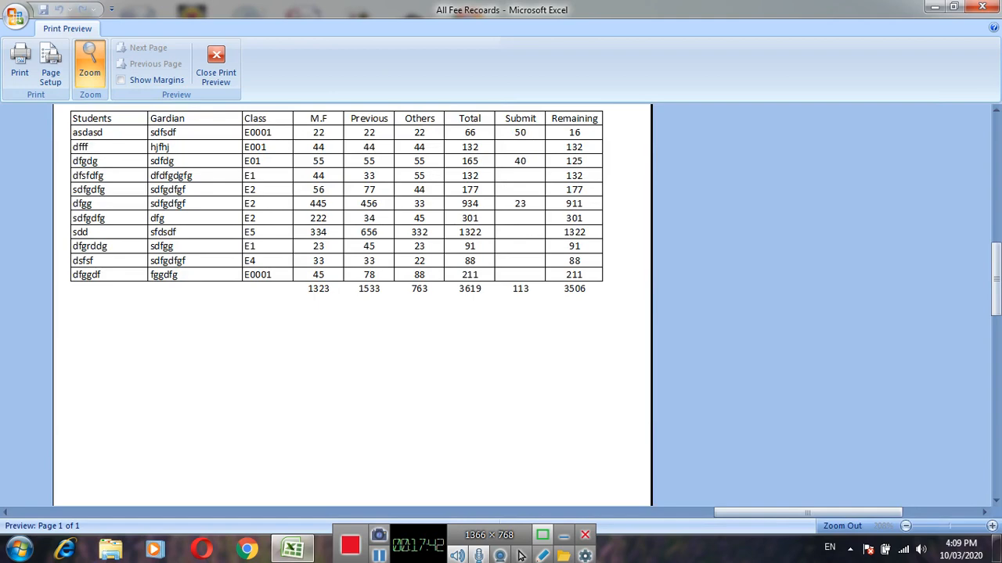
left_click(353, 305)
left_click(216, 67)
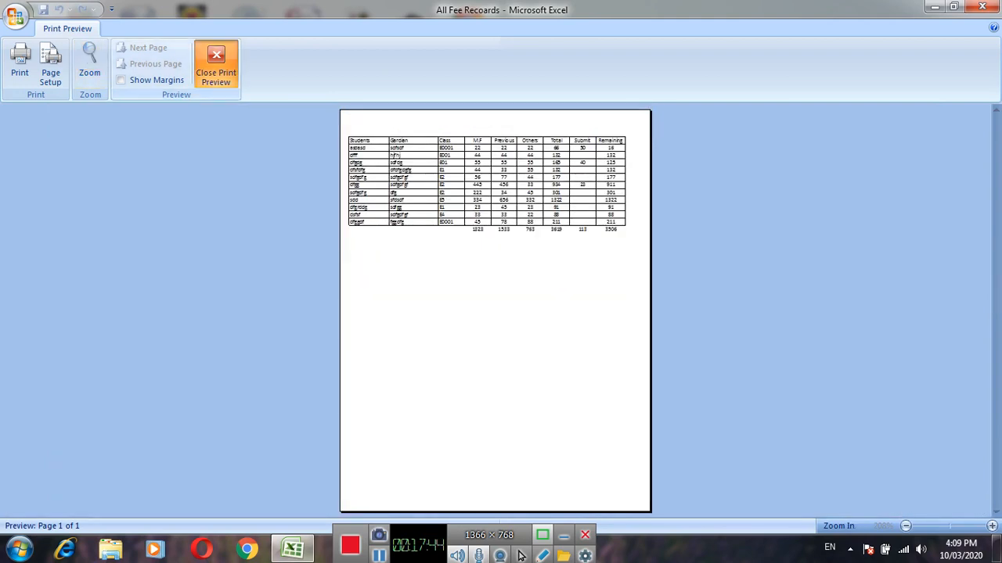
Widen the Students column (column A) further, to a width of about 14.86.
key("Up")
key("Up")
key("Up")
key("Up")
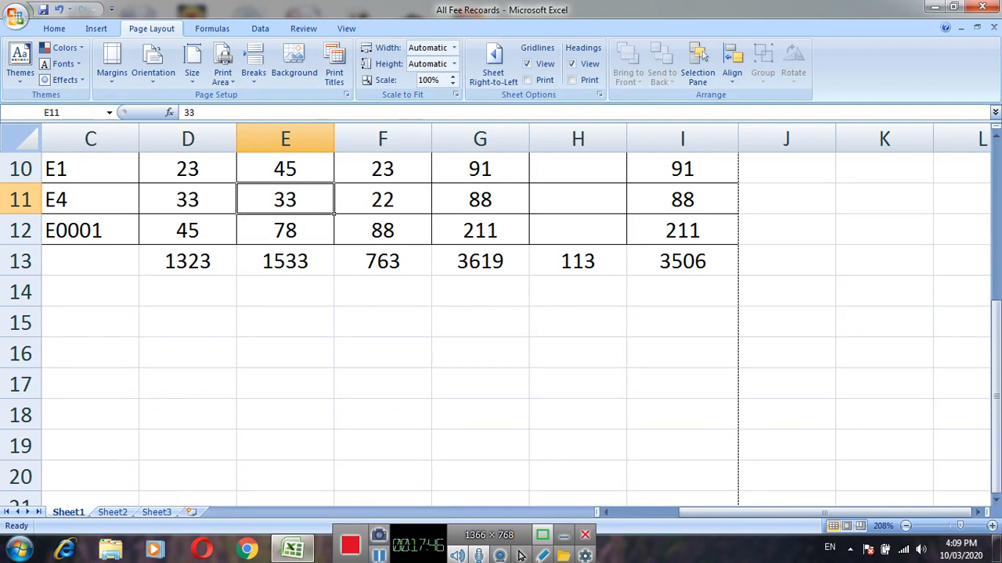
key("Up")
key("Up")
key("Up")
key("Up")
key("Up")
key("Up")
key("Up")
key("Up")
key("Up")
key("Up")
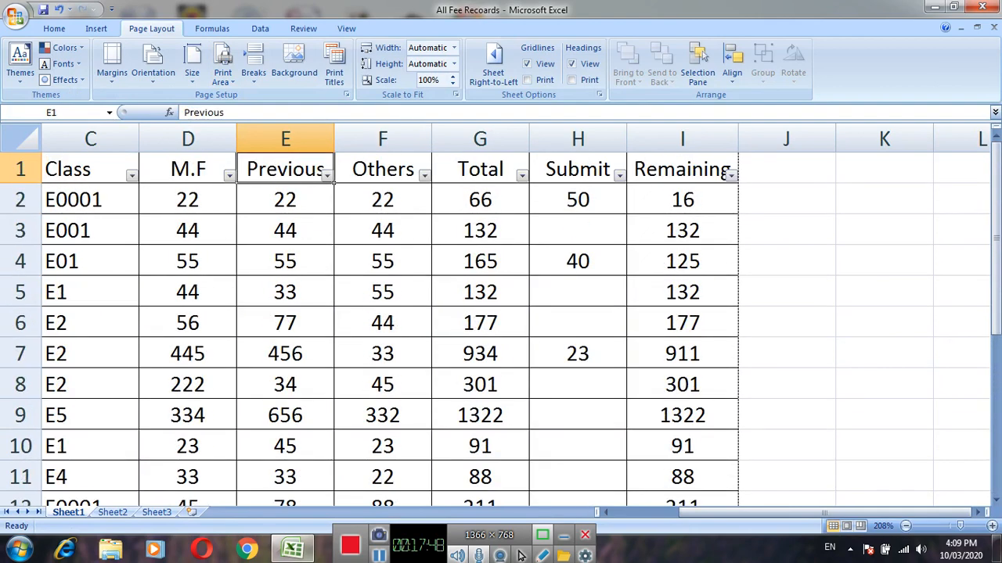
key("Home")
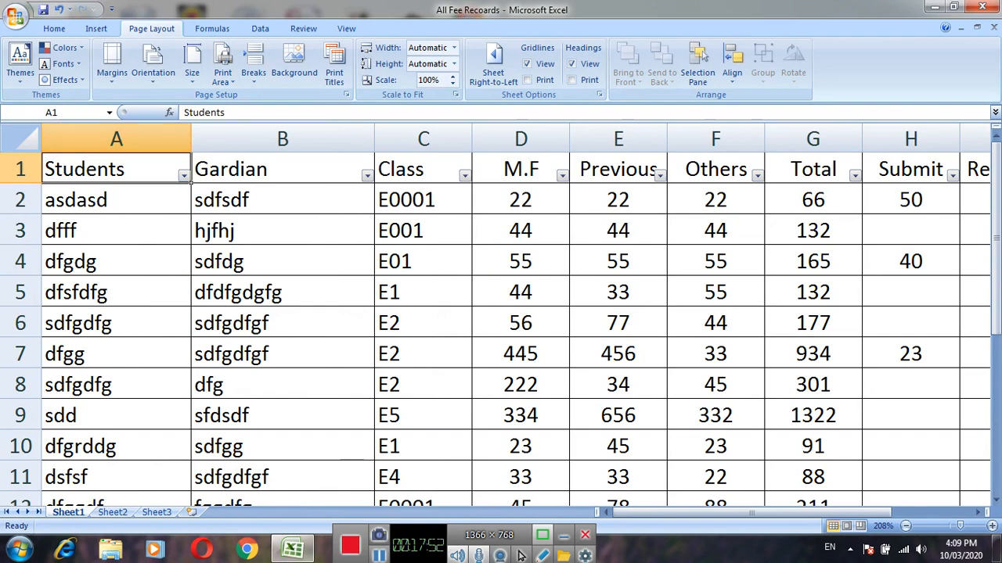
left_click_drag(191, 139, 208, 139)
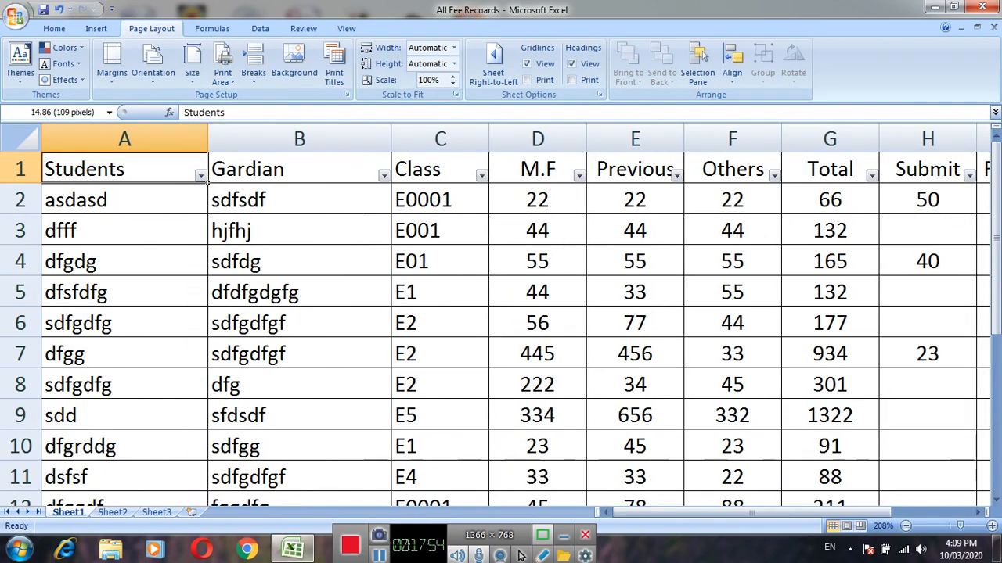
Preview the printed page with the wider Students column, inspect how the table fills its width, and return to the sheet.
key("ctrl+p")
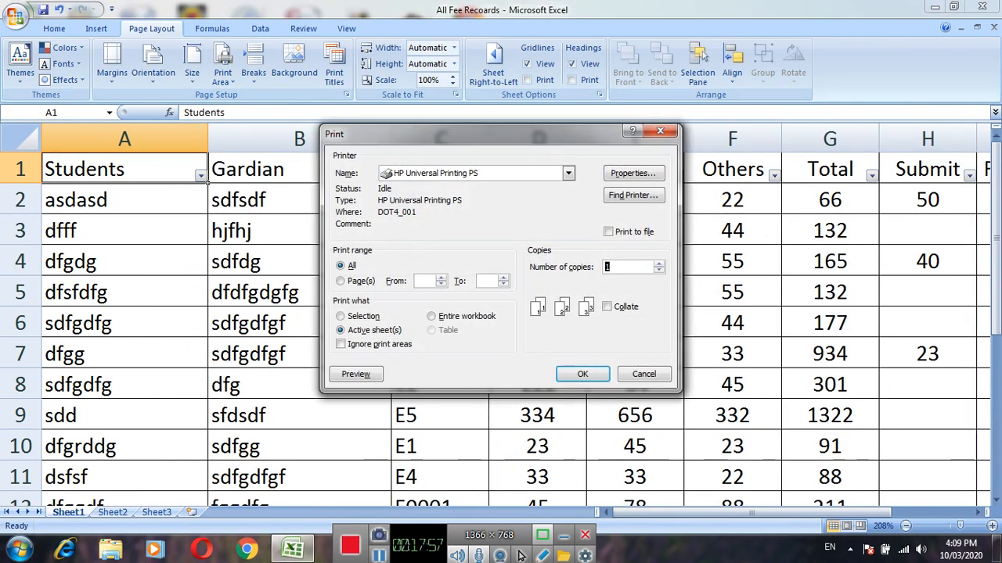
key("alt+w")
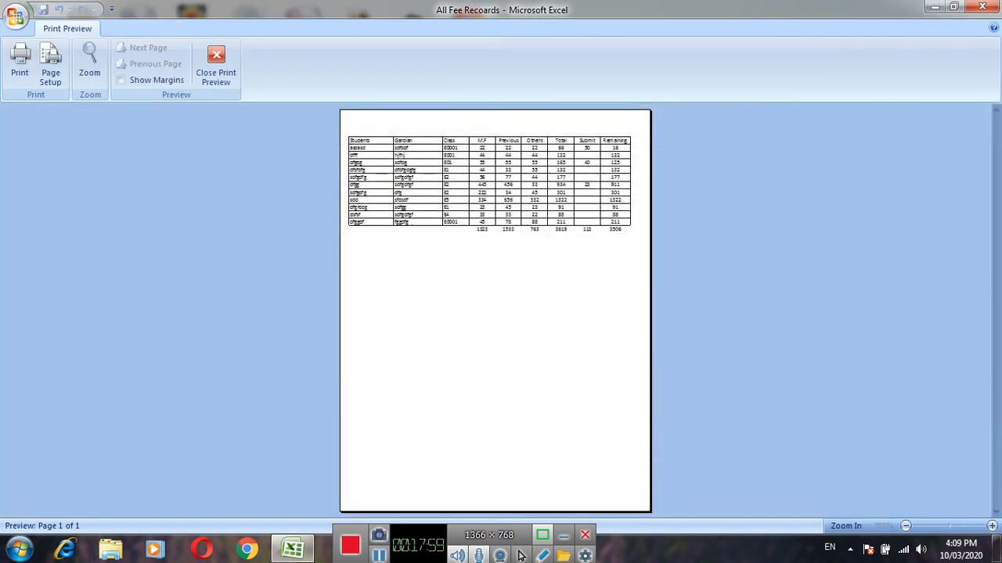
left_click(550, 243)
left_click(551, 246)
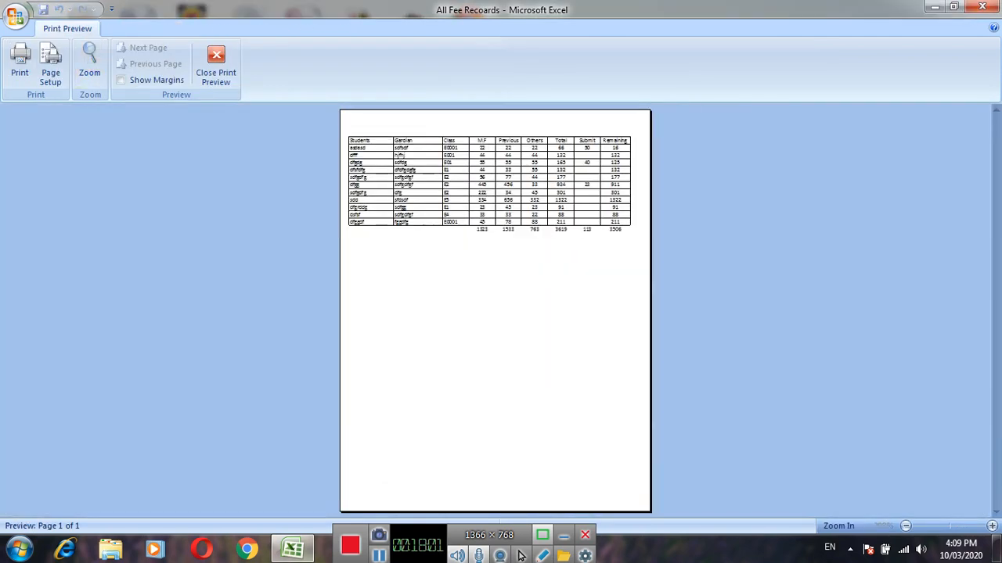
left_click(560, 248)
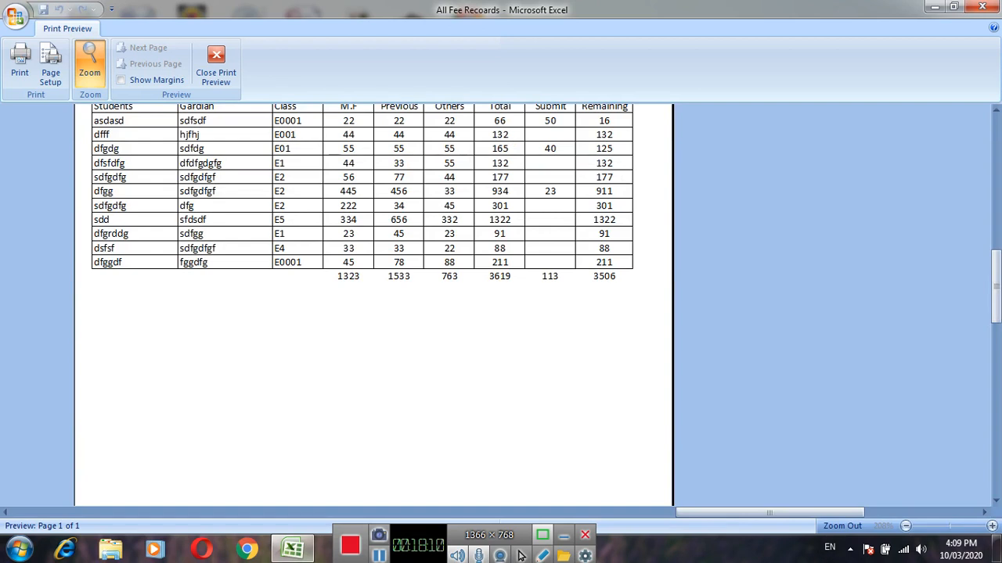
left_click(560, 244)
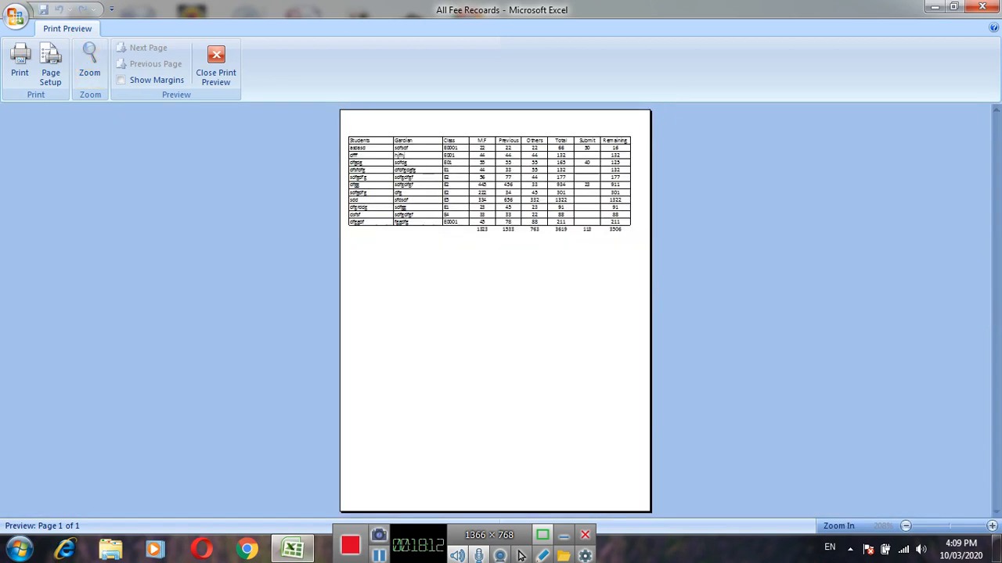
left_click(560, 244)
left_click(89, 63)
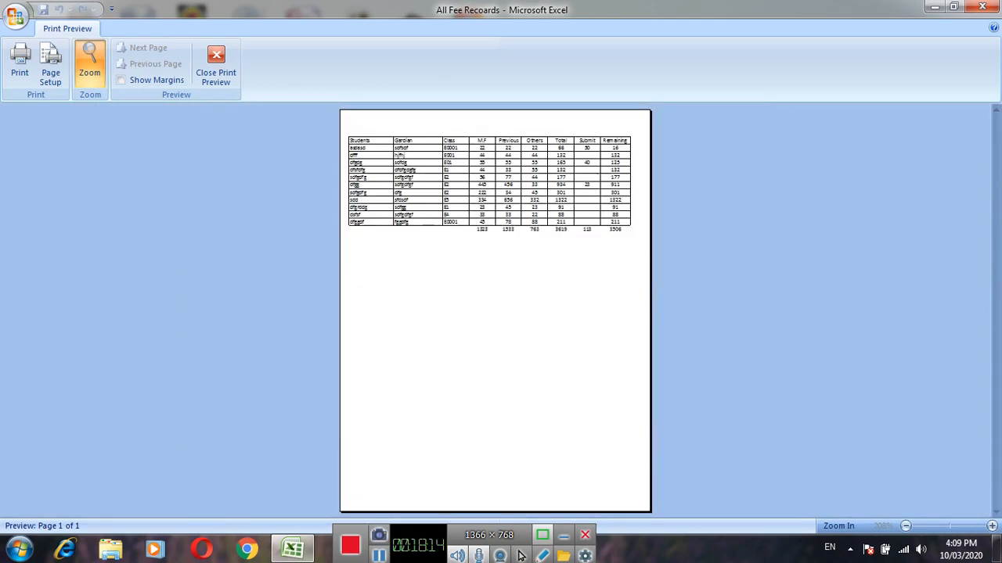
left_click(216, 67)
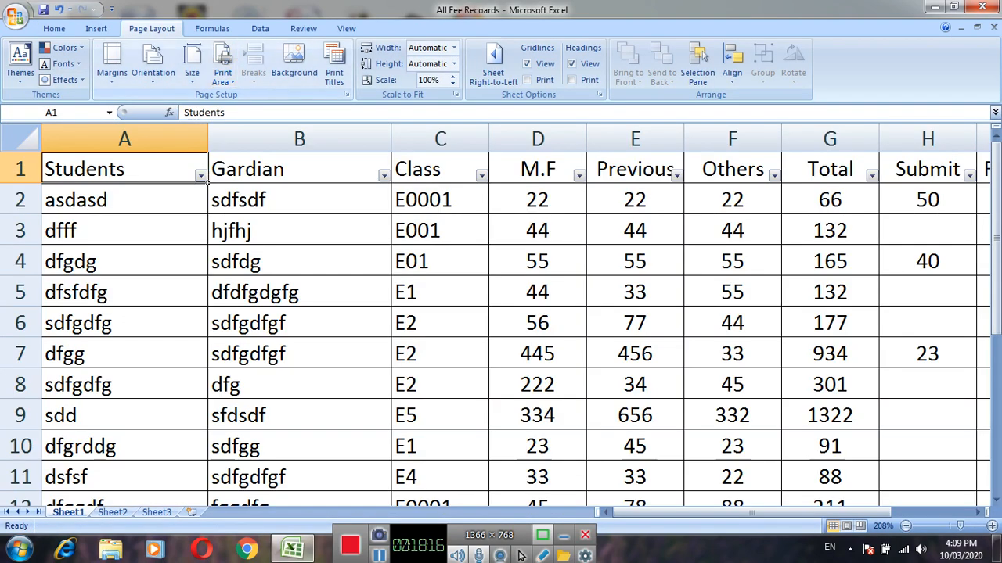
left_click(538, 261)
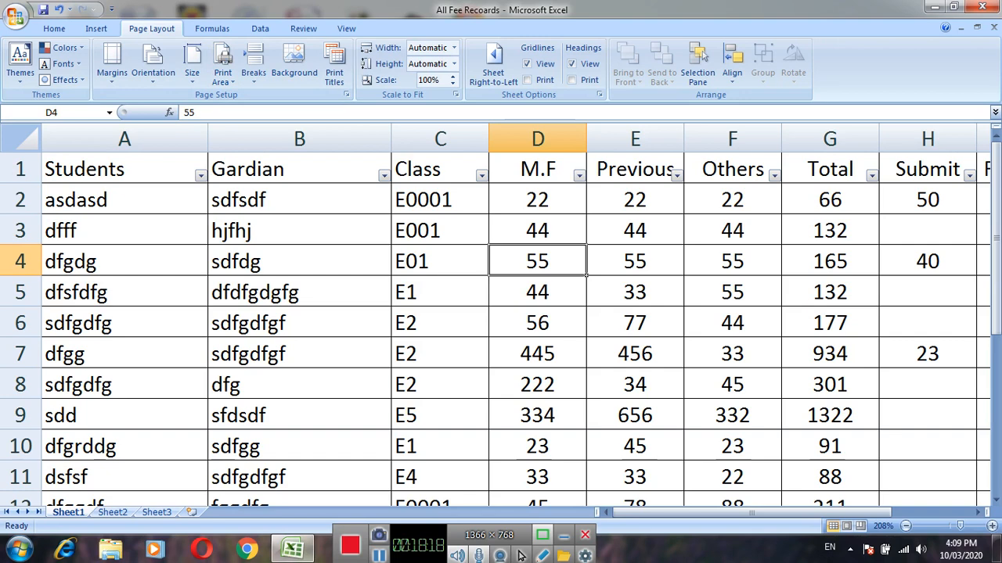